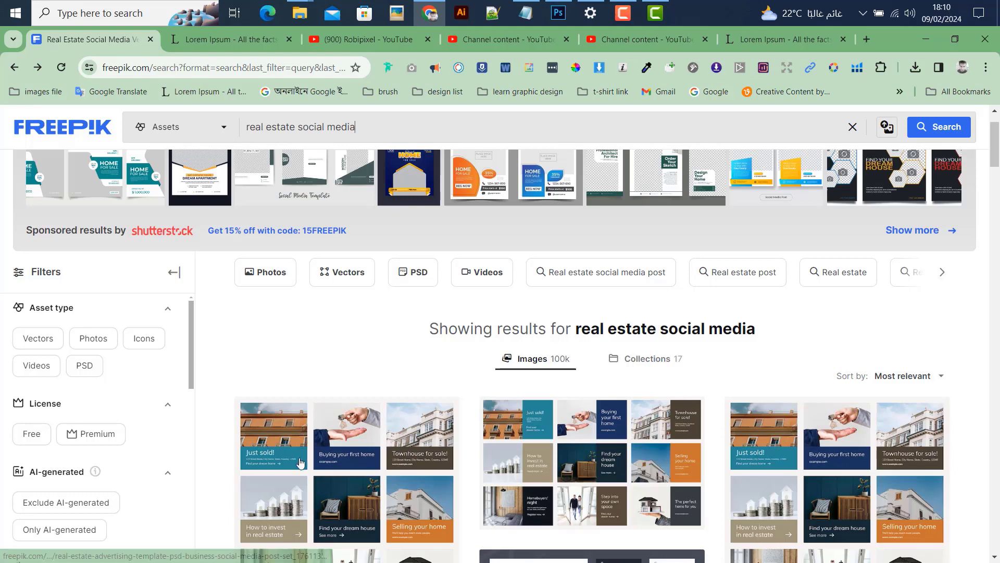
# Look through the Freepik results for "real estate social media" to examine post layouts for design inspiration.
pyautogui.scroll(-10, 428, 378)
pyautogui.scroll(-1, 429, 377)
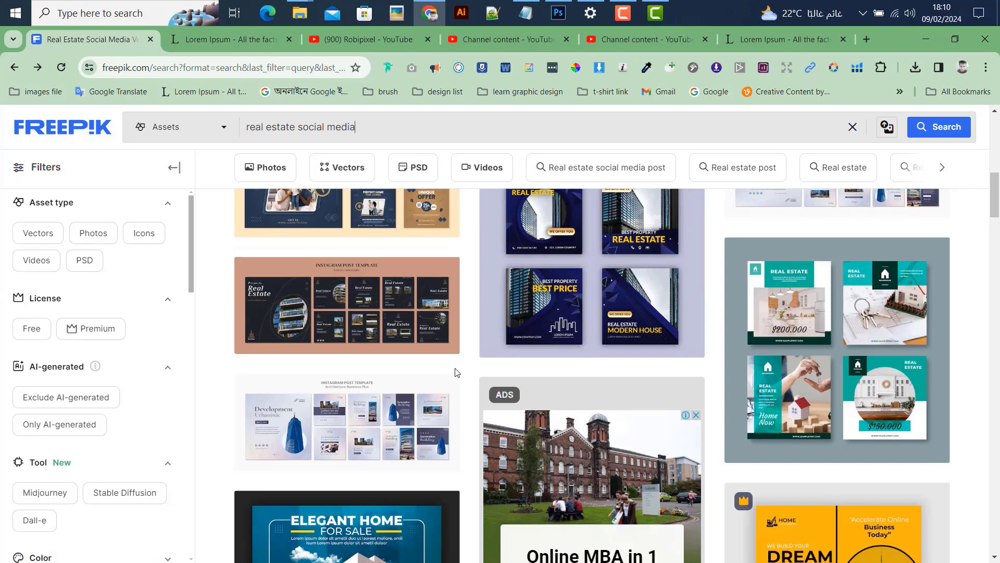
pyautogui.scroll(-7, 456, 371)
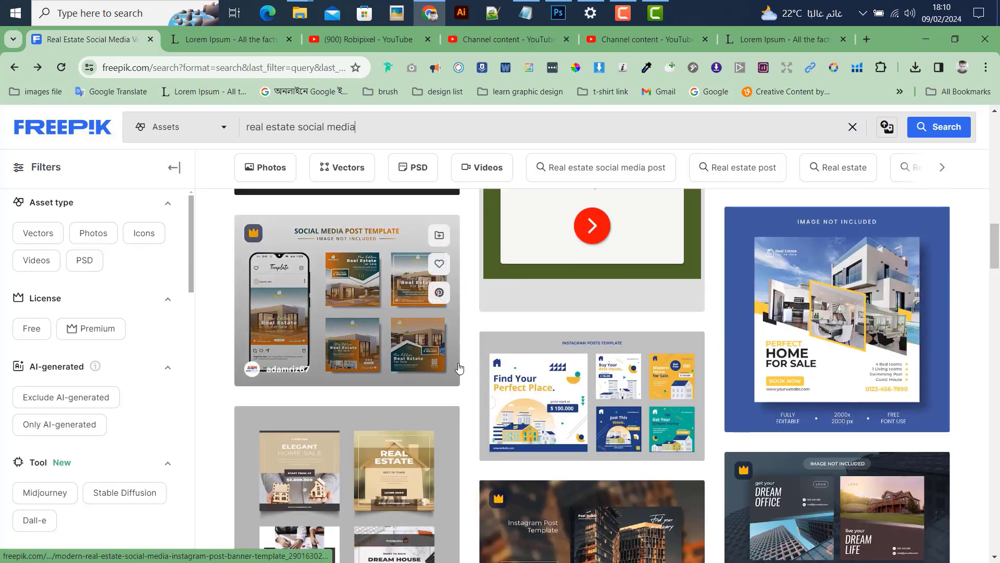
pyautogui.scroll(1, 467, 350)
pyautogui.scroll(3, 467, 351)
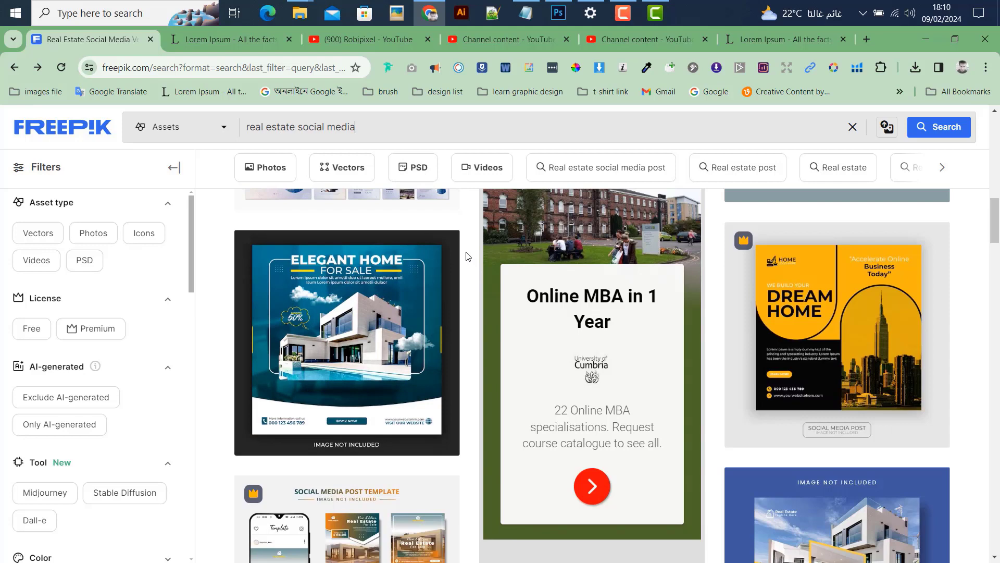
pyautogui.scroll(6, 467, 256)
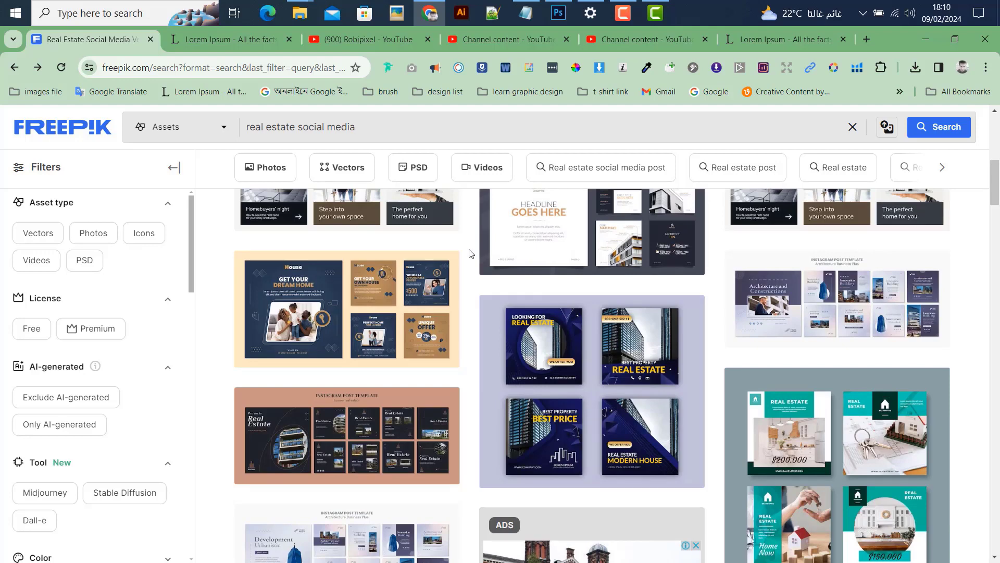
pyautogui.scroll(-5, 471, 260)
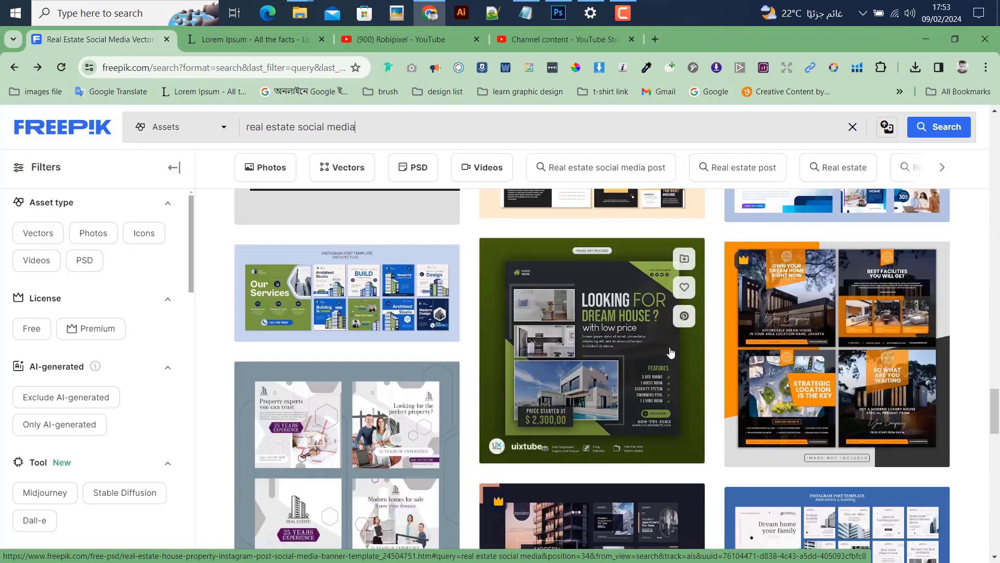
pyautogui.scroll(-10, 492, 449)
pyautogui.scroll(-10, 492, 449)
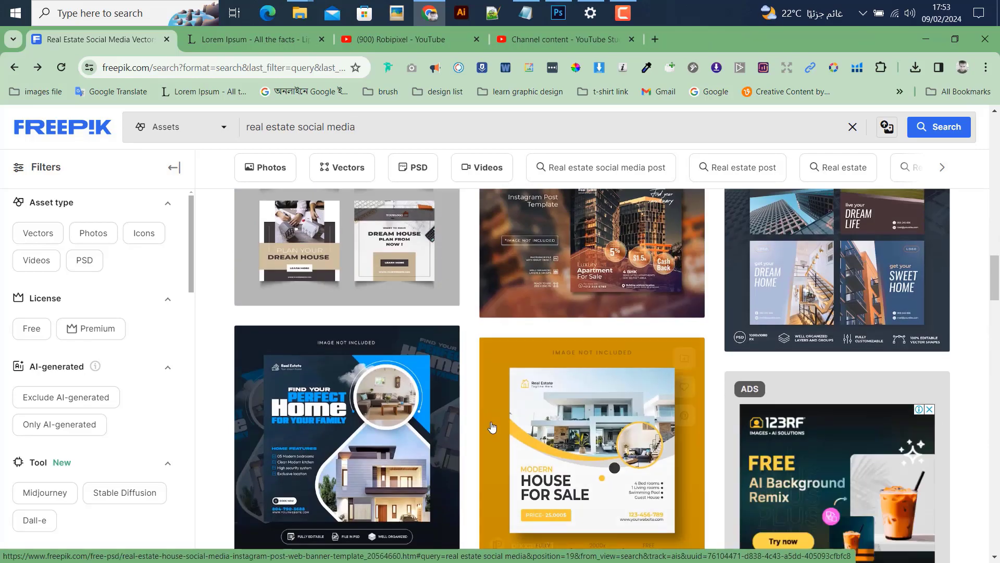
pyautogui.scroll(20, 488, 422)
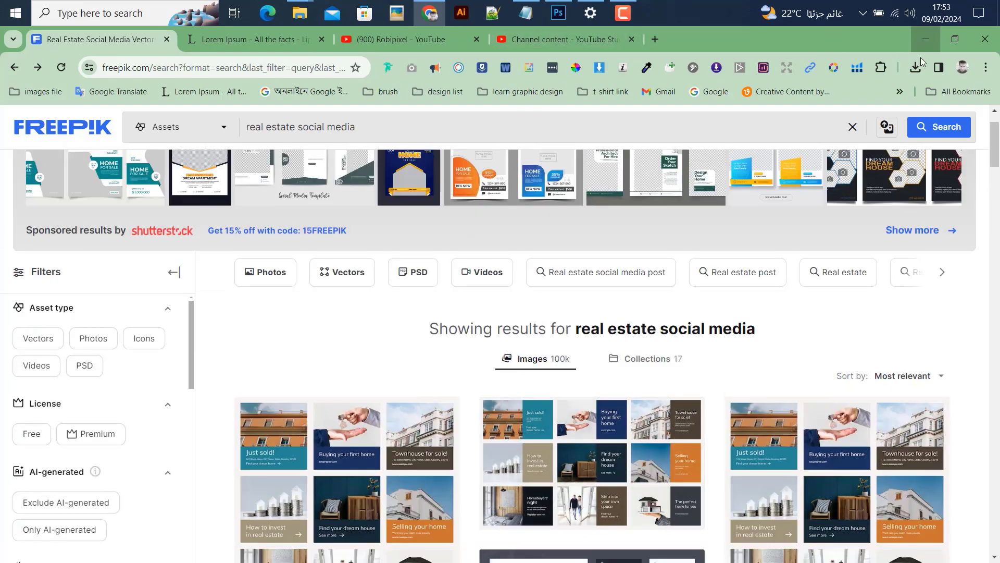
# Switch to Photoshop and create a new 2000 x 2000 pixel RGB document at 300 pixels/inch with a white background.
pyautogui.click(926, 39)
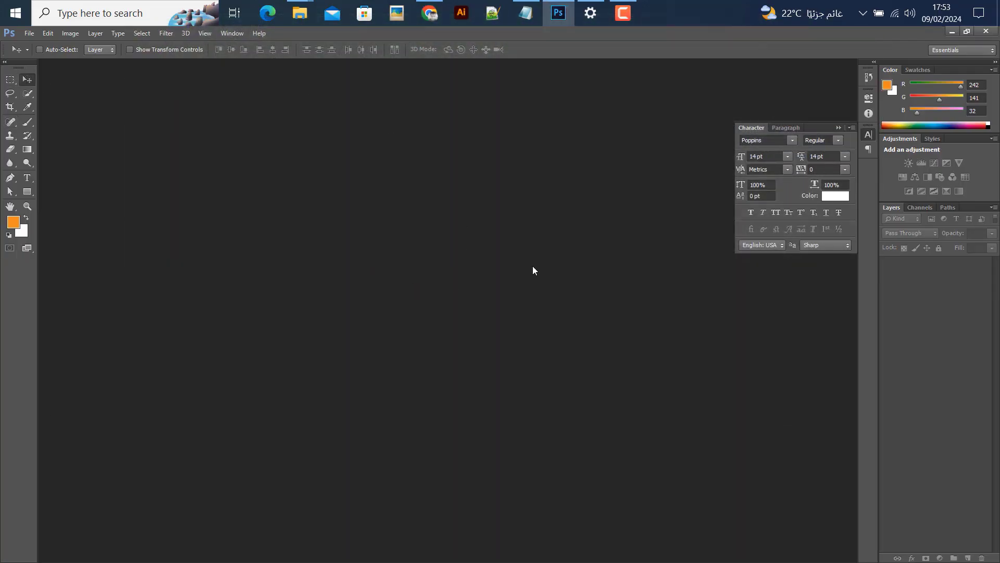
pyautogui.click(30, 32)
pyautogui.click(47, 46)
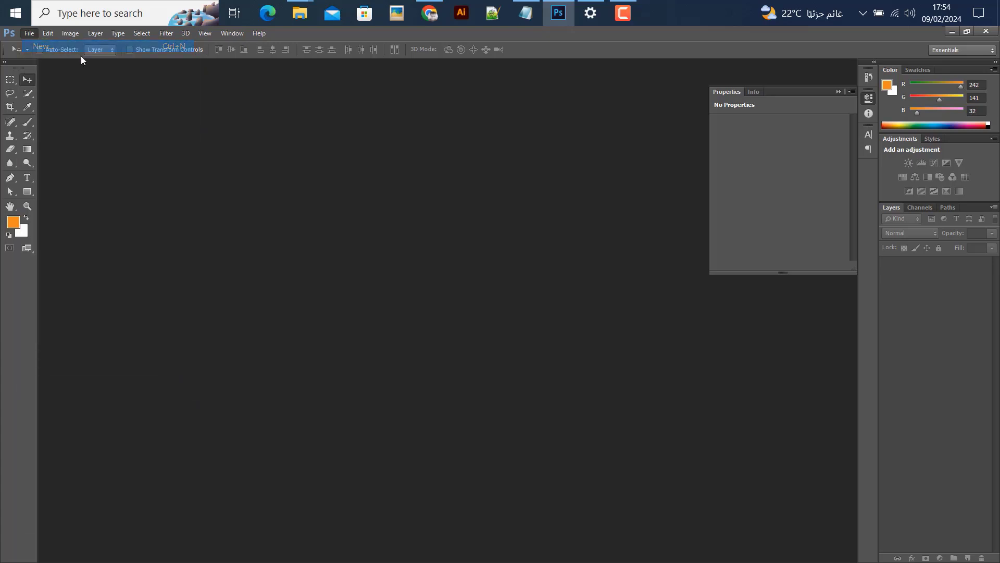
pyautogui.moveTo(476, 192); pyautogui.dragTo(334, 238)
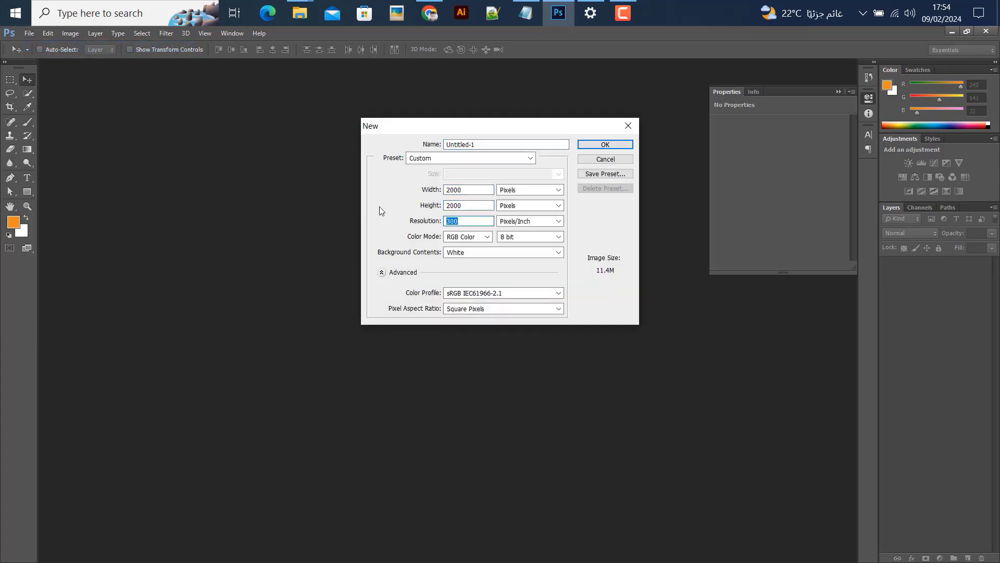
pyautogui.click(603, 146)
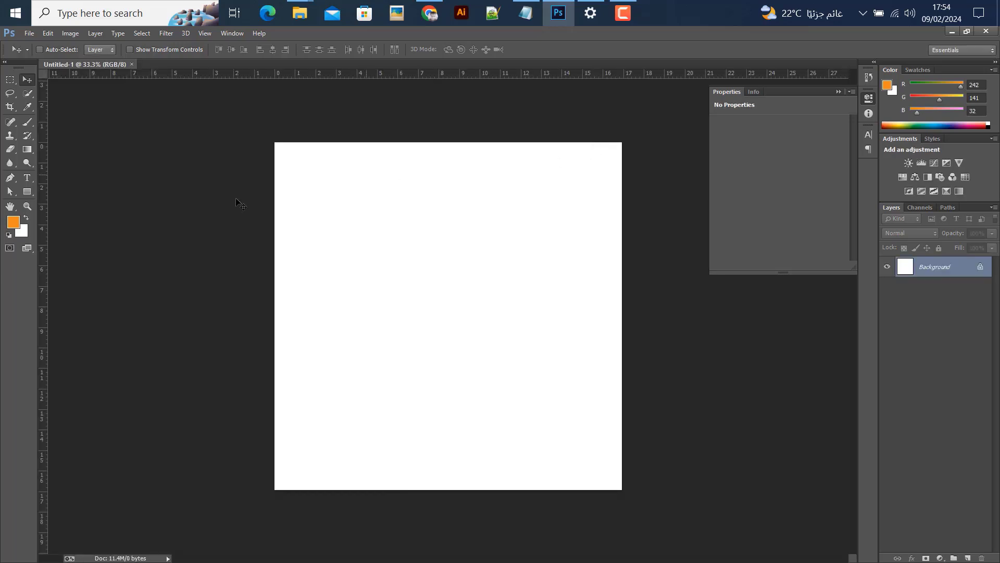
# Draw a small orange spacer square about 96 px wide and align it with the canvas's upper-left corner.
pyautogui.click(27, 192)
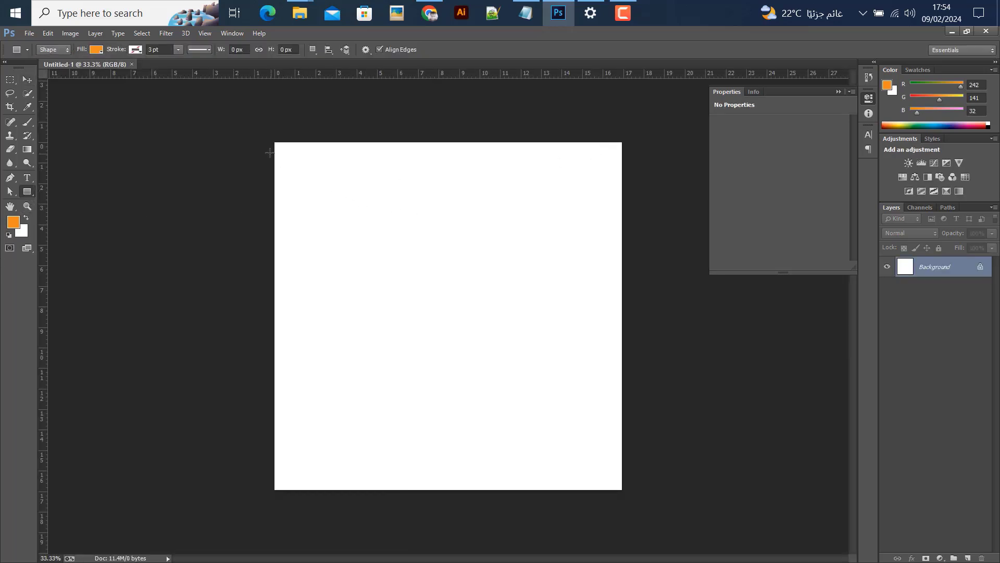
pyautogui.moveTo(276, 143); pyautogui.dragTo(293, 159)
pyautogui.click(27, 81)
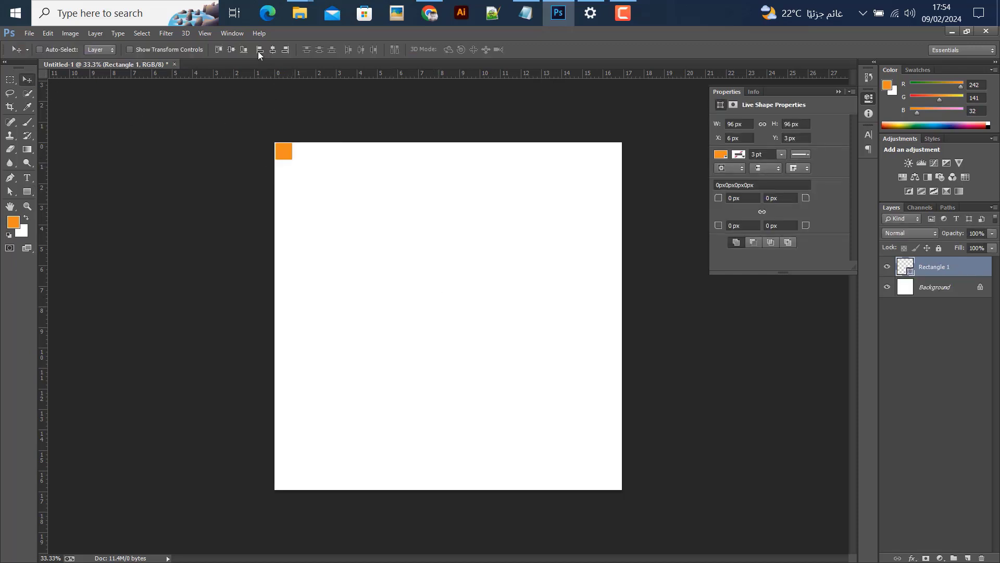
pyautogui.hotkey('ctrl', 'a')
pyautogui.click(219, 50)
pyautogui.hotkey('ctrl', 'd')
# Place margin guides one spacer-square width inside all four canvas edges and remove the spacer square.
pyautogui.moveTo(43, 288); pyautogui.dragTo(294, 279)
pyautogui.moveTo(325, 74); pyautogui.dragTo(611, 483)
pyautogui.moveTo(44, 323); pyautogui.dragTo(605, 378)
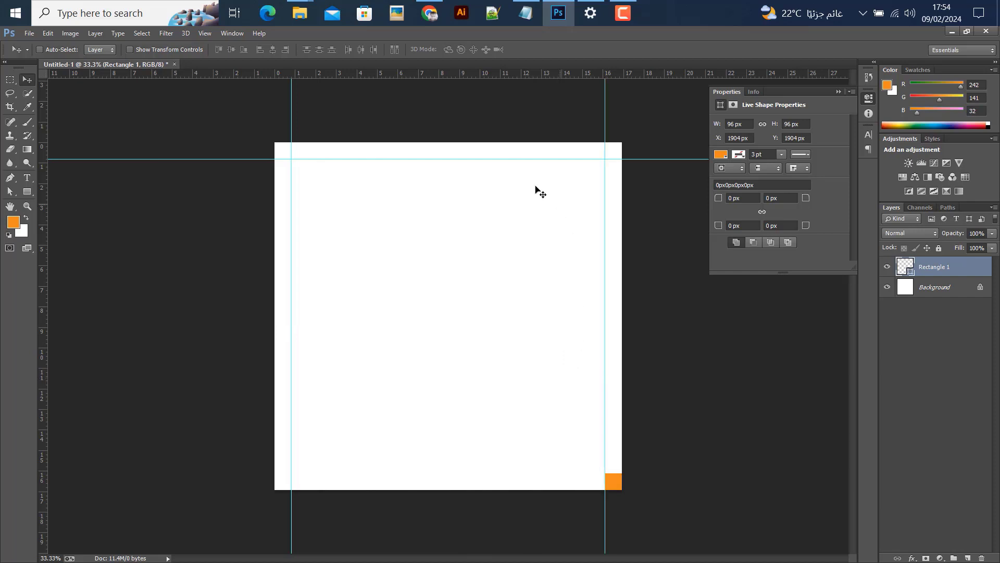
pyautogui.moveTo(471, 77); pyautogui.dragTo(514, 472)
pyautogui.hotkey('ctrl', 'e')
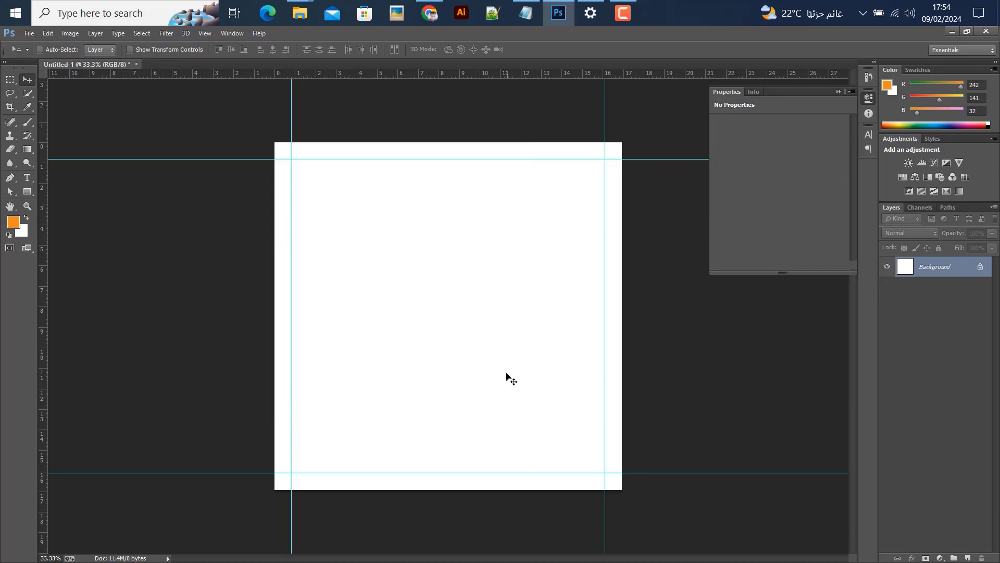
# Draw an orange square about 678 px wide in the canvas's upper half and move it to about X 869, Y 258 px.
pyautogui.click(27, 192)
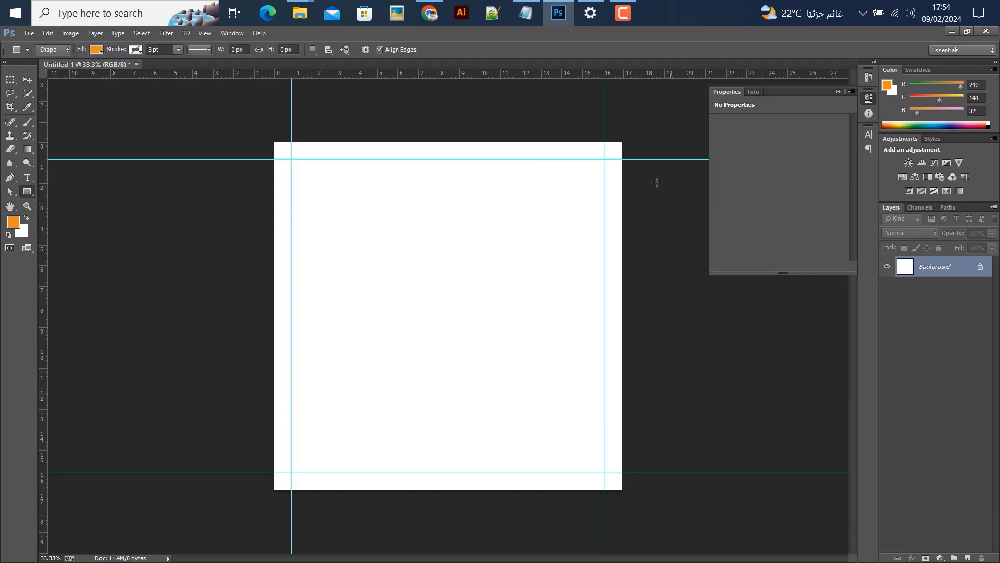
pyautogui.moveTo(571, 173); pyautogui.dragTo(453, 328)
pyautogui.press('v')
pyautogui.moveTo(485, 241); pyautogui.dragTo(456, 252)
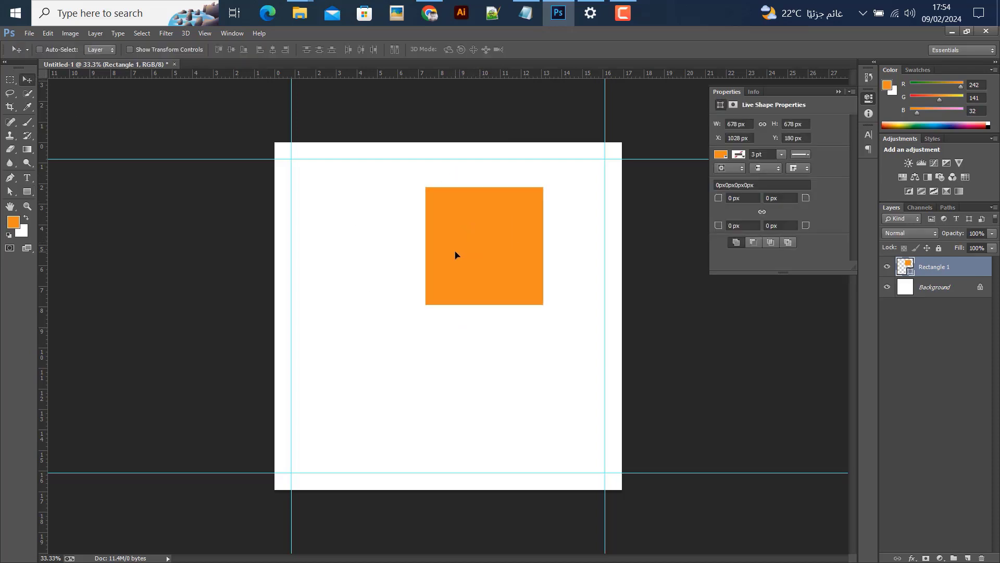
# Duplicate the orange square's layer and scale the copy about its centre to about 76%.
pyautogui.rightClick(964, 273)
pyautogui.click(748, 142)
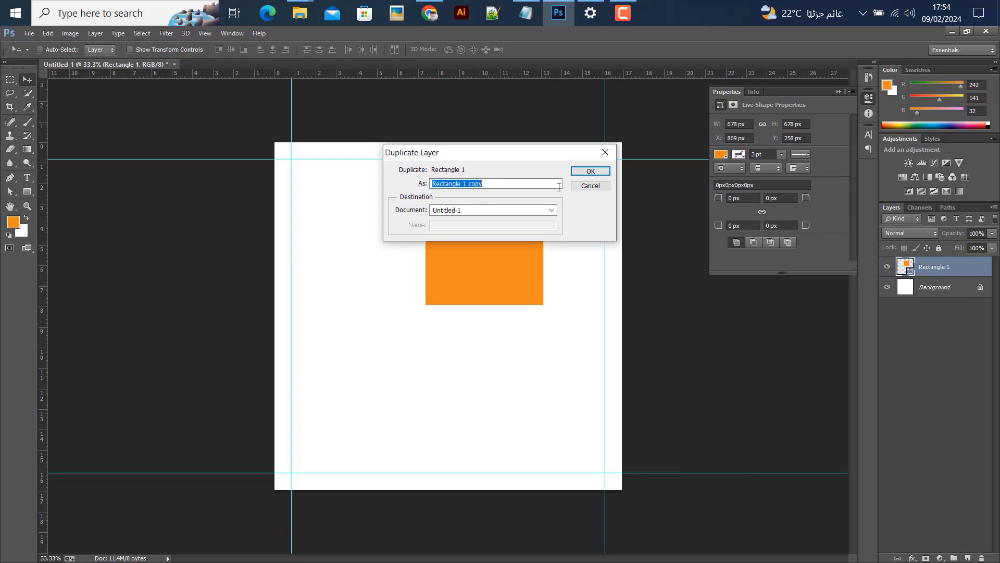
pyautogui.click(590, 172)
pyautogui.click(924, 290)
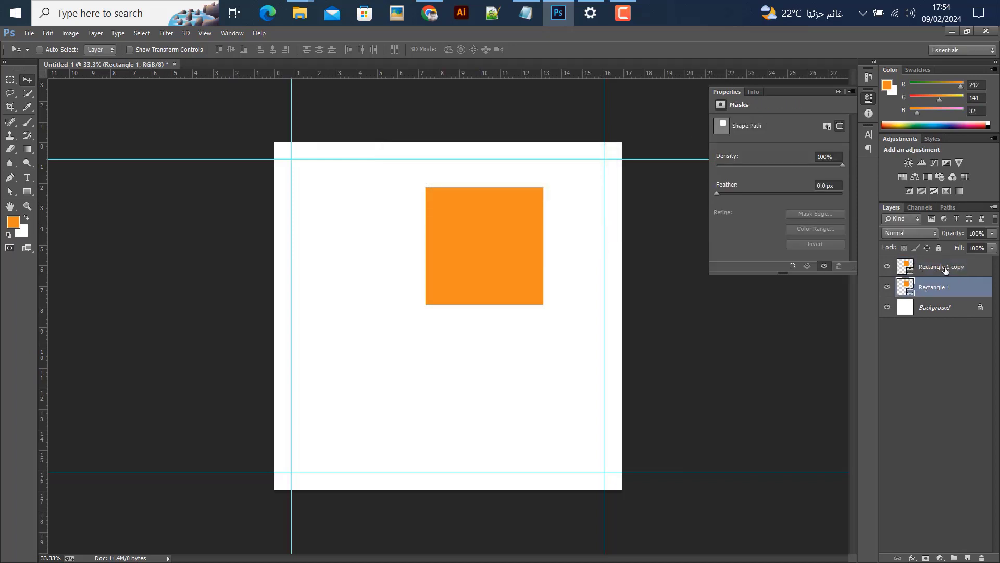
pyautogui.click(945, 269)
pyautogui.hotkey('ctrl', 't')
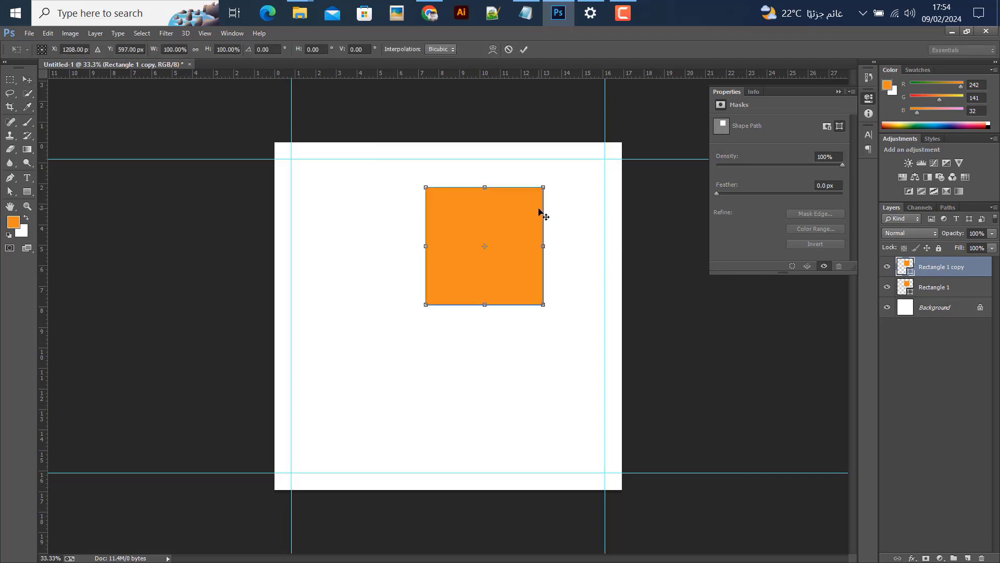
pyautogui.moveTo(545, 190); pyautogui.dragTo(530, 201)
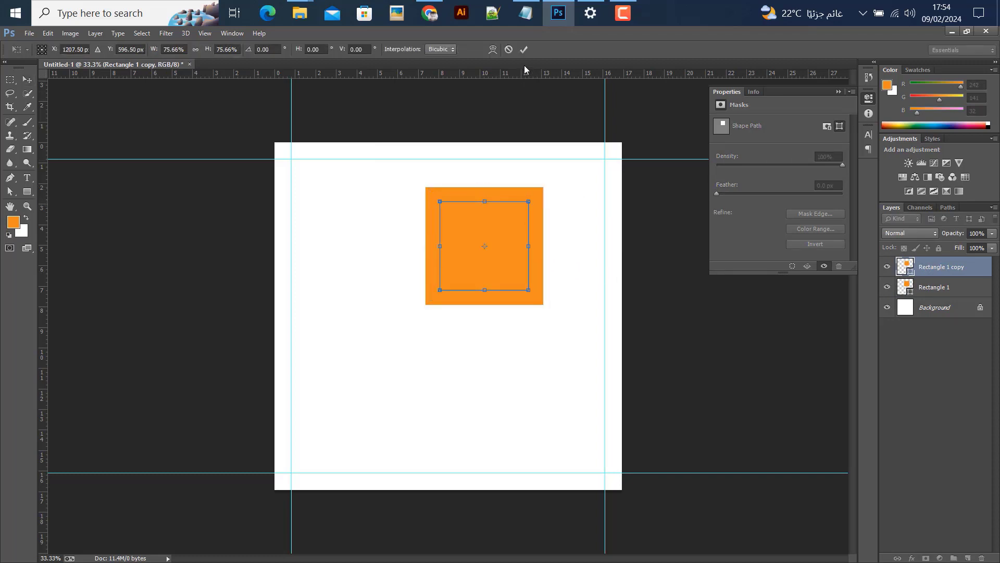
pyautogui.click(523, 49)
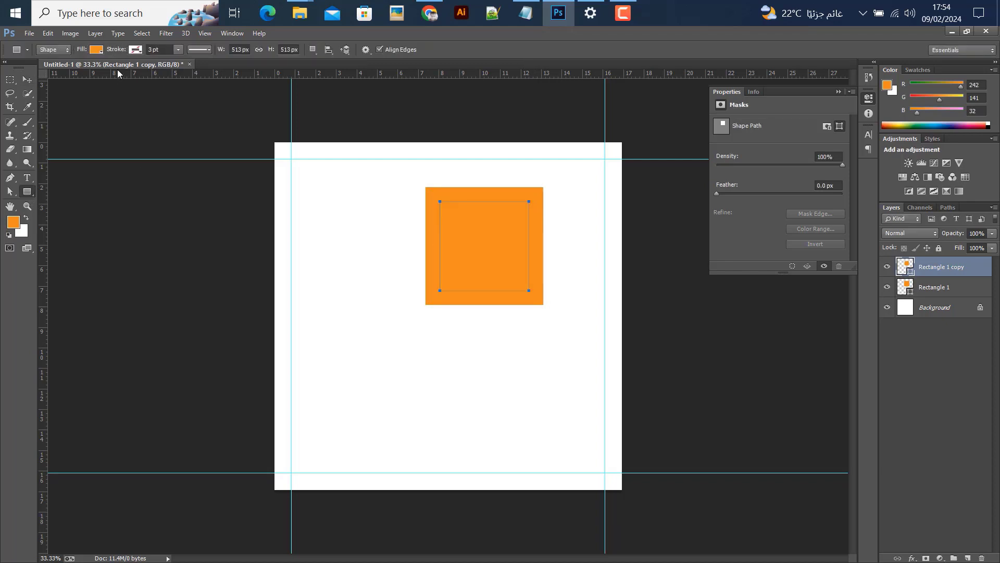
# Give the inner square a solid 3 pt stroke in white (ffffff).
pyautogui.click(136, 51)
pyautogui.click(109, 70)
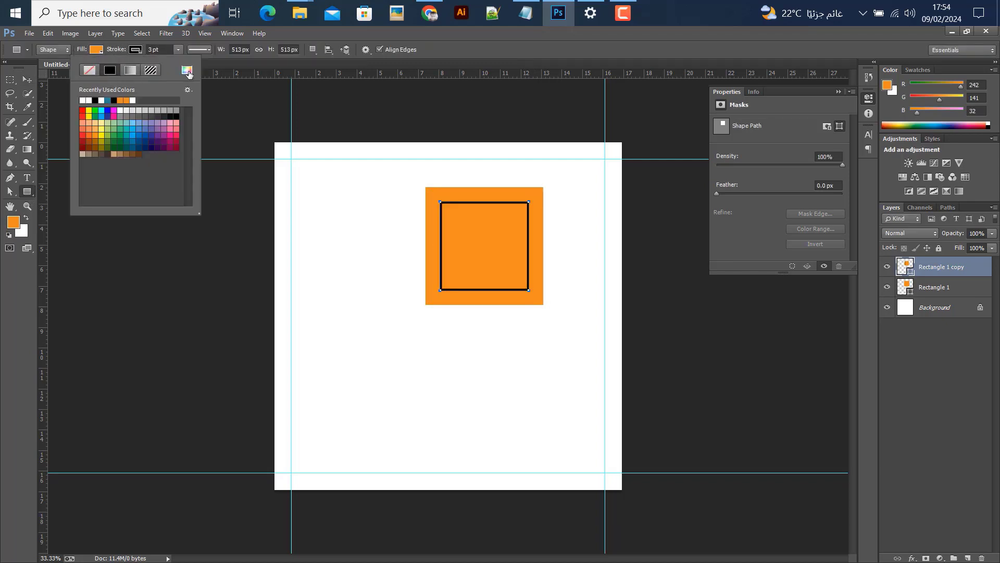
pyautogui.click(186, 70)
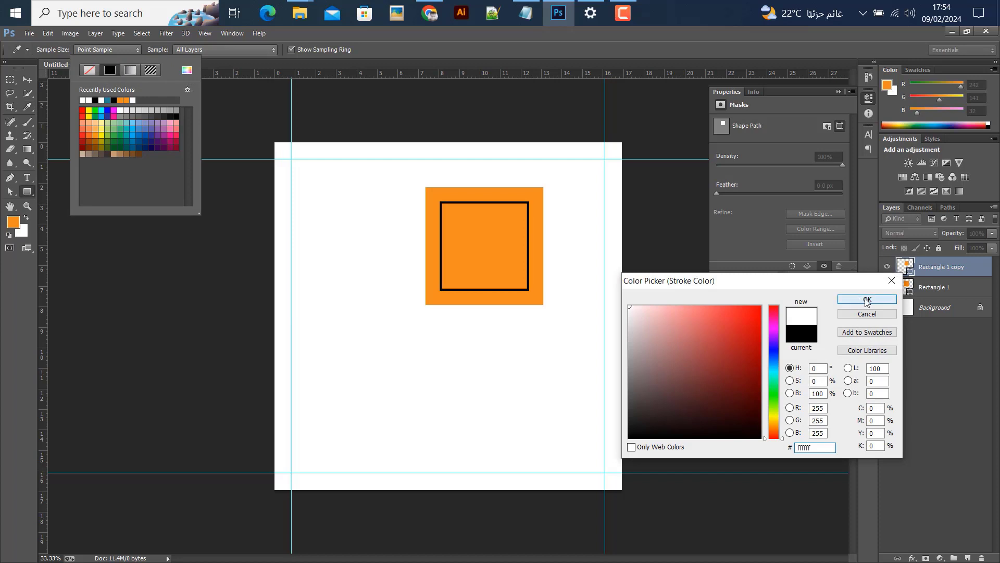
pyautogui.click(864, 299)
pyautogui.click(120, 110)
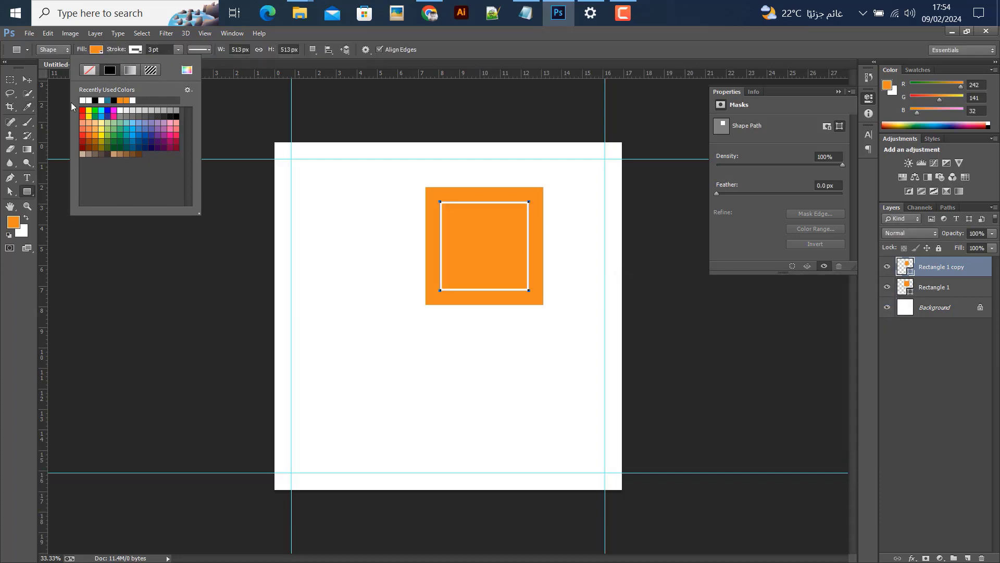
pyautogui.click(27, 79)
# Enlarge the white-outlined inner square about its centre to about 105%.
pyautogui.click(932, 287)
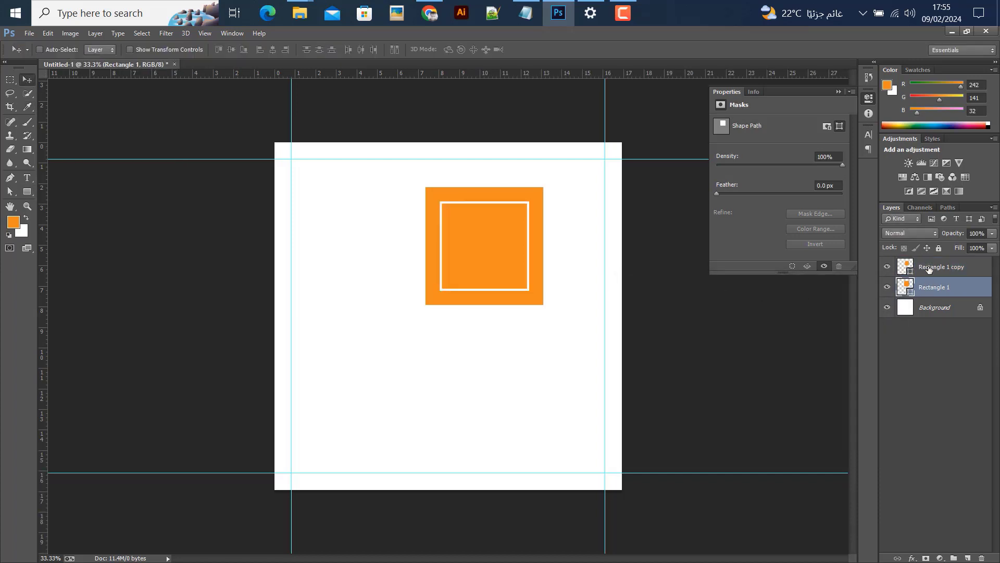
pyautogui.click(930, 267)
pyautogui.hotkey('ctrl', 't')
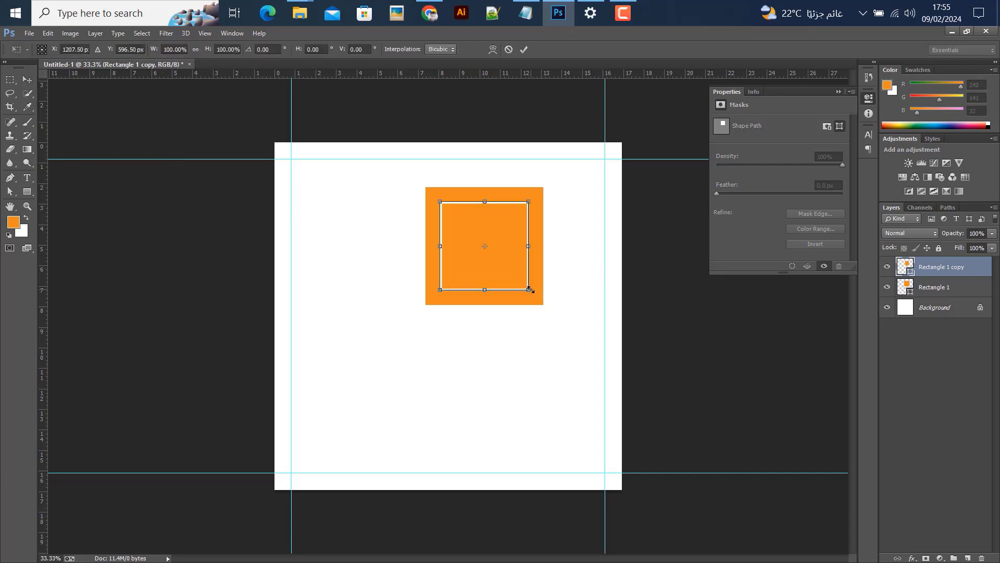
pyautogui.moveTo(528, 290); pyautogui.dragTo(530, 292)
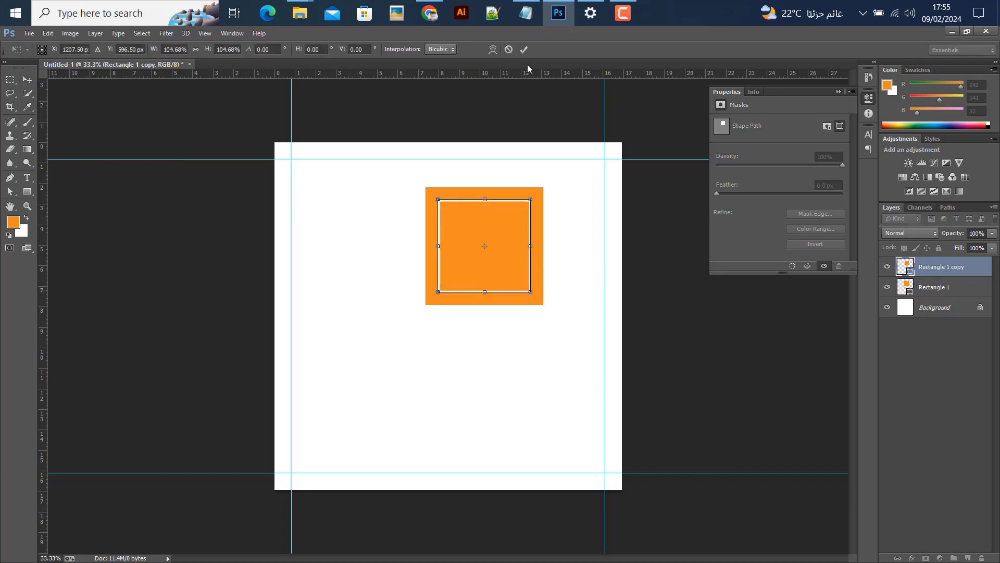
pyautogui.press('Return')
# Scale the inner and outer squares together about their centre to about 103%.
pyautogui.keyDown('shift'); pyautogui.click(943, 286); pyautogui.keyUp('shift')
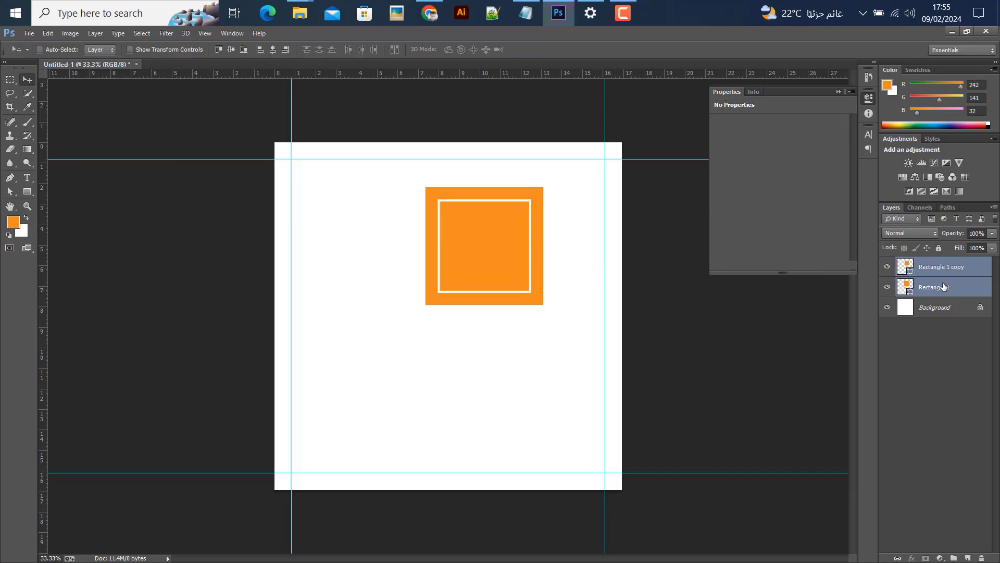
pyautogui.hotkey('ctrl', 't')
pyautogui.moveTo(542, 304); pyautogui.dragTo(545, 306)
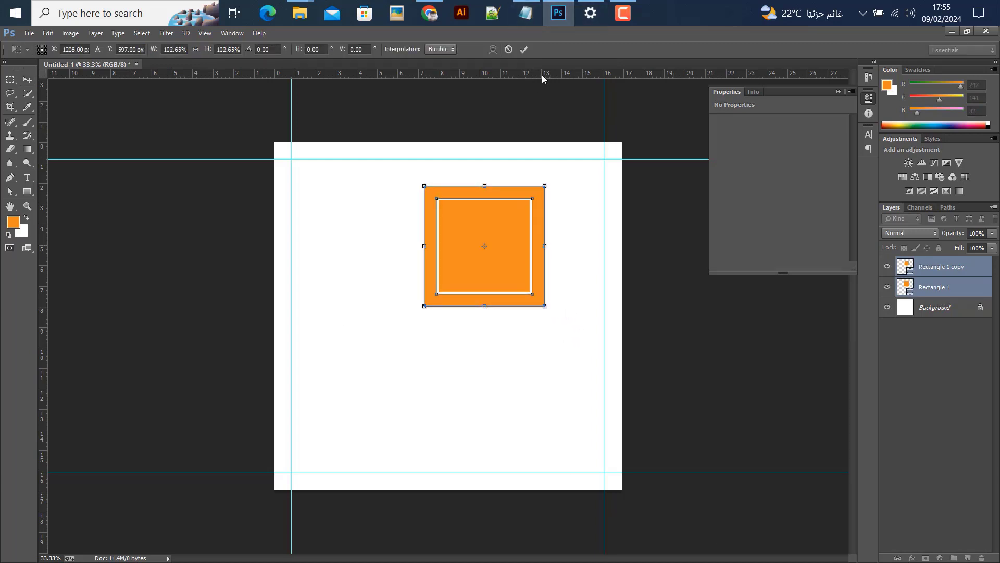
pyautogui.click(525, 49)
# Group the two squares and move the group into the upper-right corner of the margin guides.
pyautogui.hotkey('ctrl', 'g')
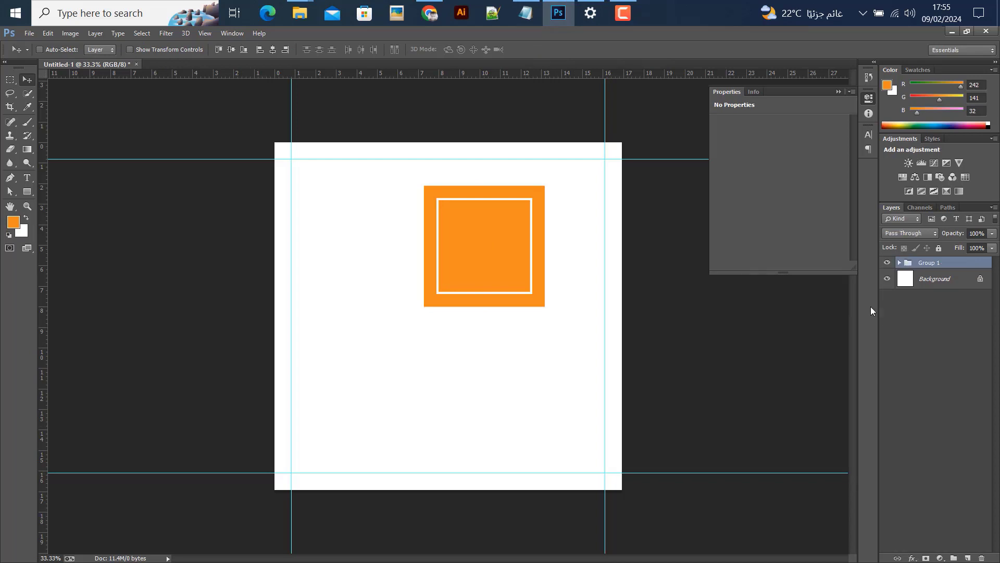
pyautogui.moveTo(511, 259); pyautogui.dragTo(564, 225)
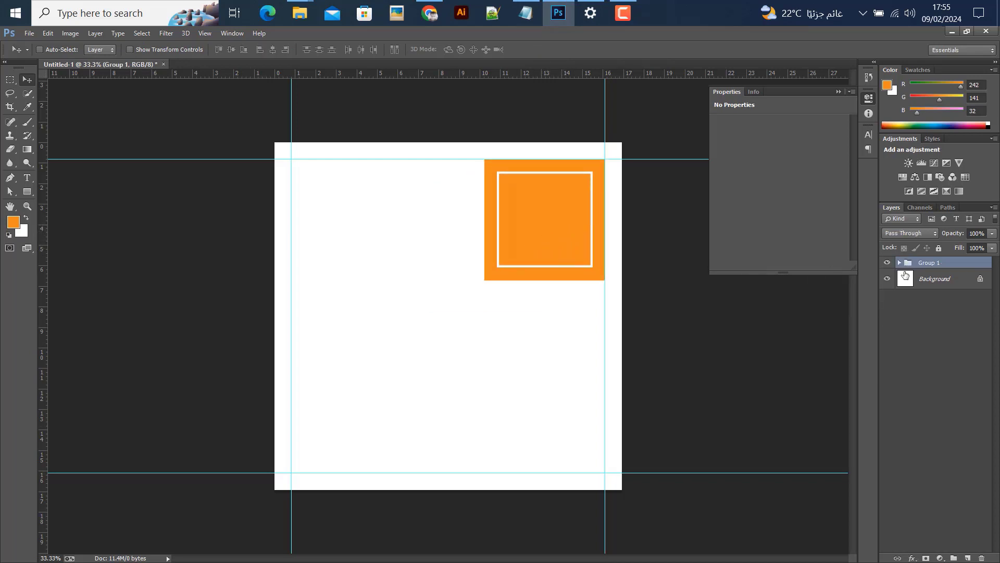
# Change the fill of the inner square inside the group to grey 6c6c6c.
pyautogui.click(899, 263)
pyautogui.click(917, 280)
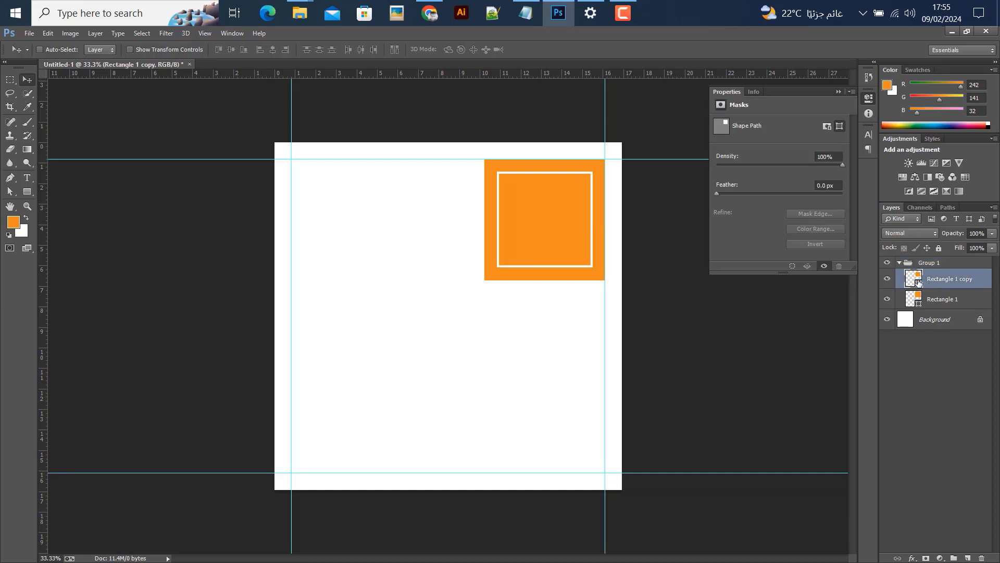
pyautogui.doubleClick(918, 282)
pyautogui.moveTo(662, 402); pyautogui.dragTo(612, 382)
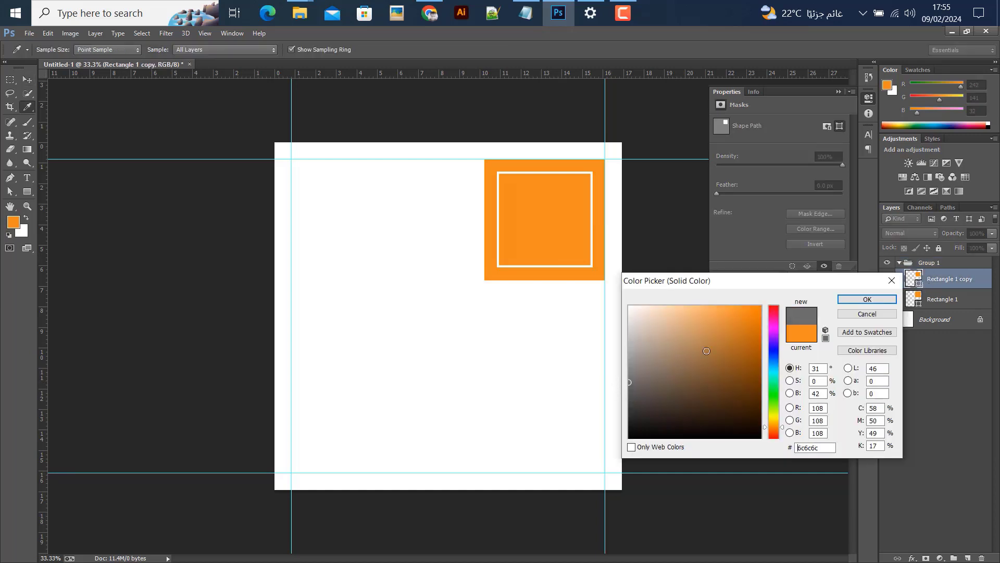
pyautogui.click(867, 299)
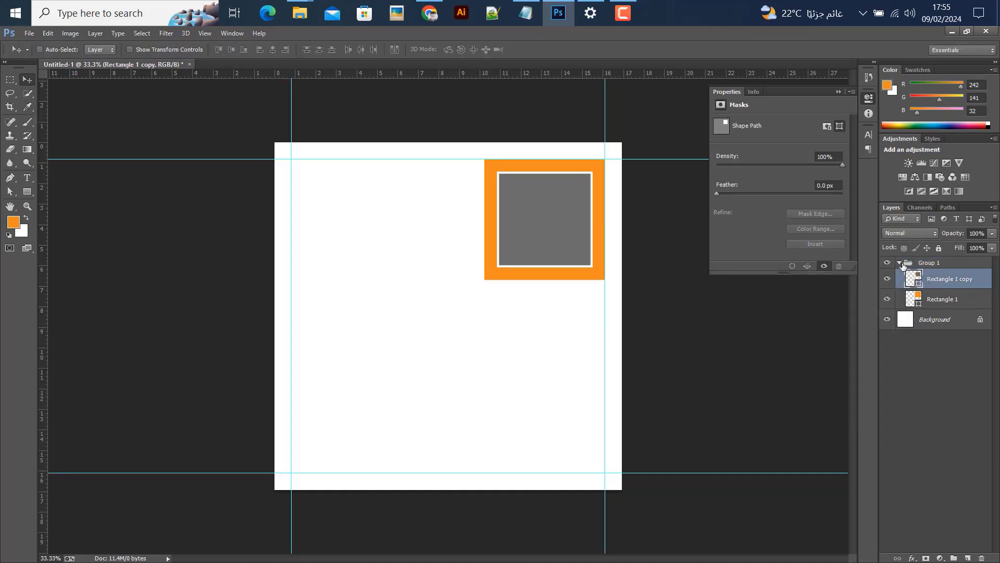
# Duplicate the framed square group twice, one copy offset down-left and one straight below the original, and distribute the three groups evenly by vertical centres.
pyautogui.click(900, 263)
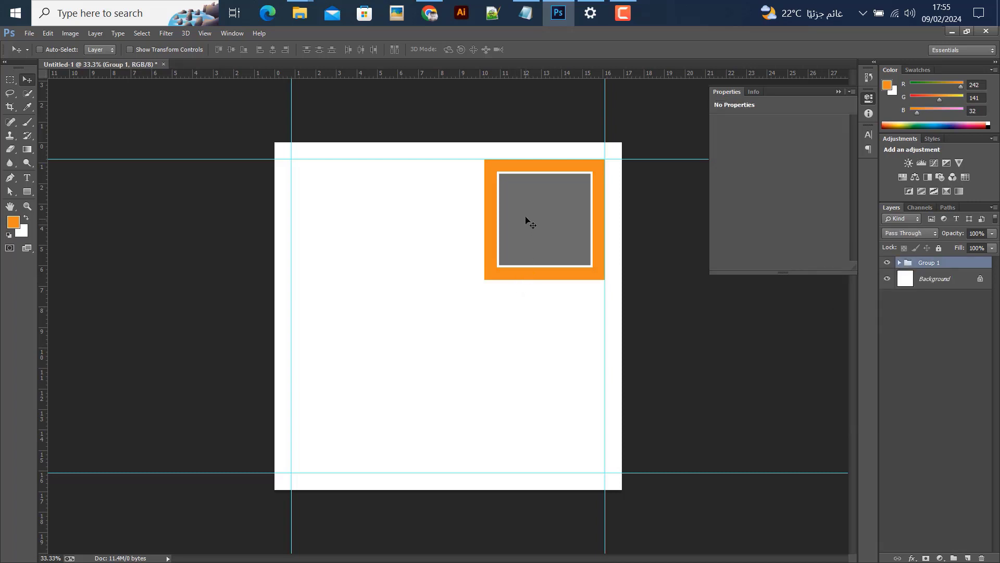
pyautogui.moveTo(526, 218); pyautogui.dragTo(484, 283)
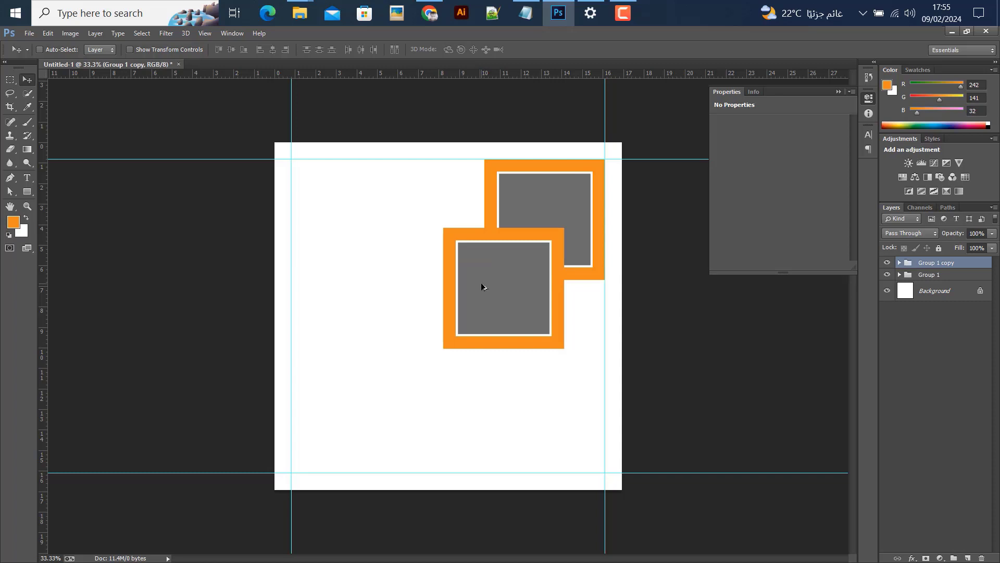
pyautogui.press('alt')
pyautogui.moveTo(536, 303); pyautogui.dragTo(577, 398)
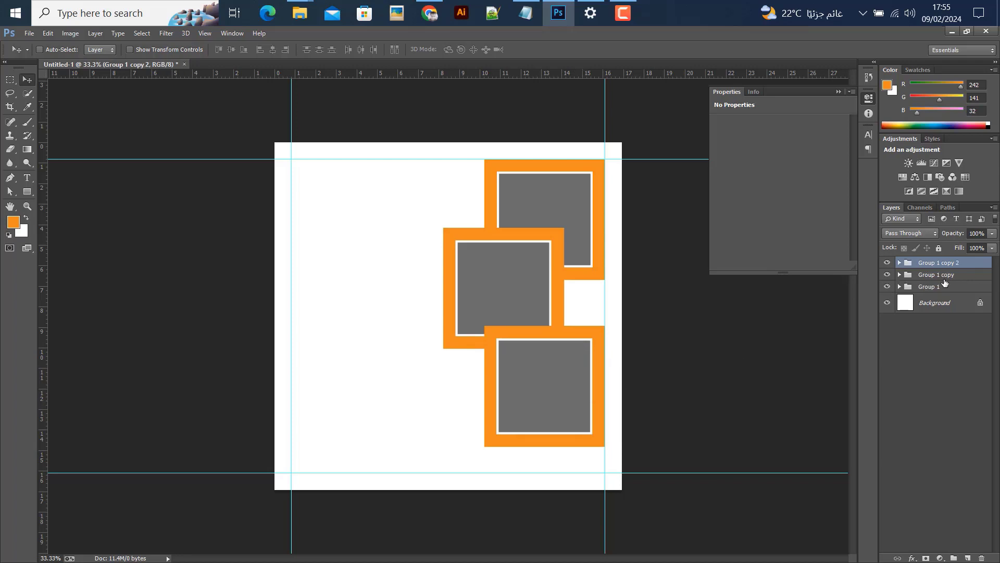
pyautogui.keyDown('shift'); pyautogui.click(932, 288); pyautogui.keyUp('shift')
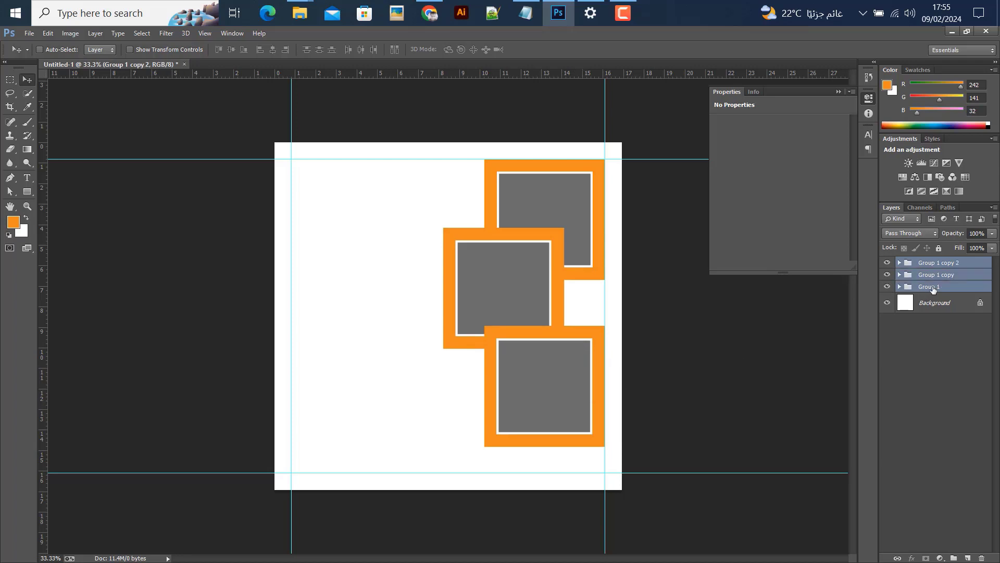
pyautogui.click(320, 51)
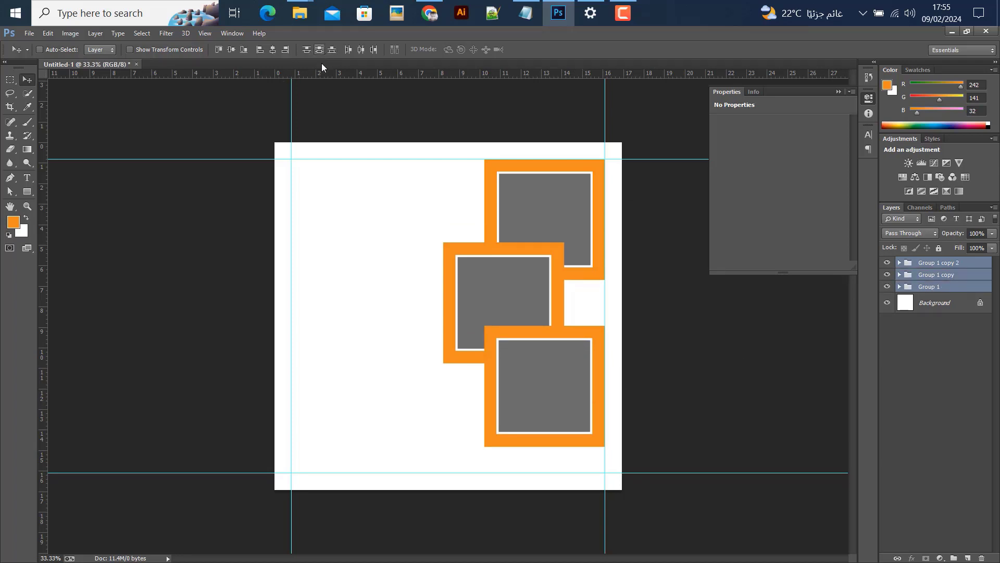
# Bring the middle framed square group to the front, above the other two frame groups.
pyautogui.click(933, 275)
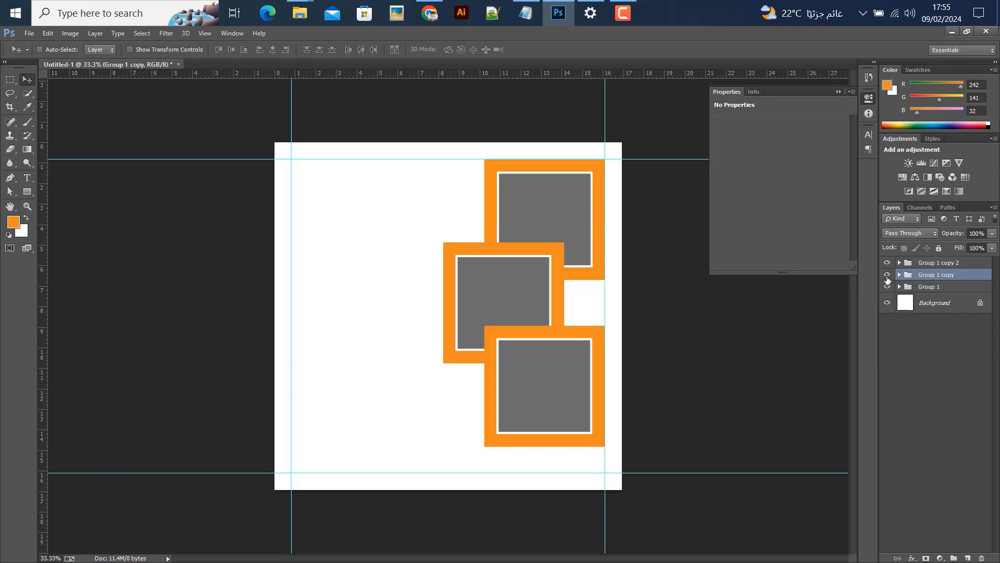
pyautogui.click(887, 276)
pyautogui.click(887, 276)
pyautogui.click(888, 276)
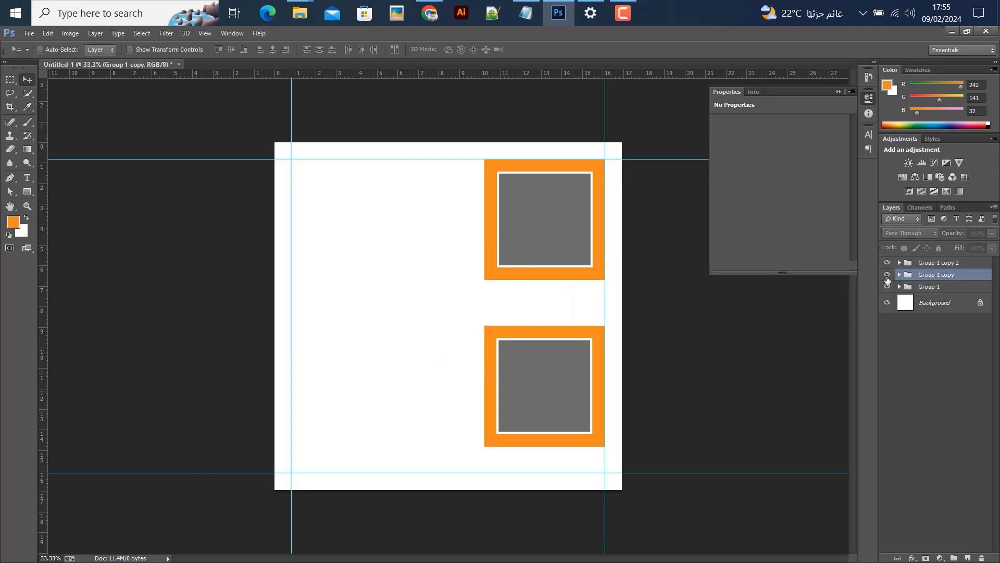
pyautogui.click(887, 277)
pyautogui.click(887, 276)
pyautogui.click(887, 276)
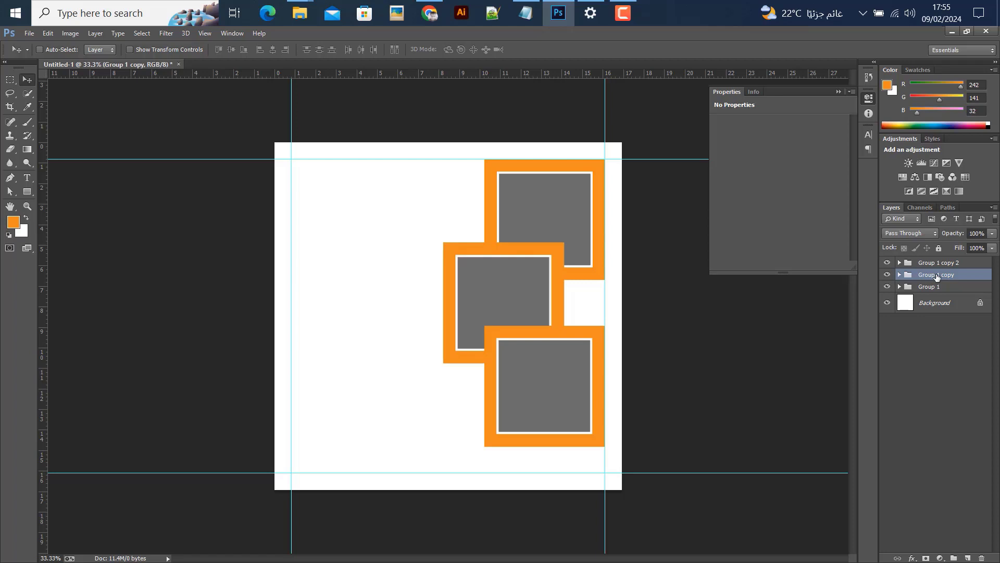
pyautogui.moveTo(936, 276); pyautogui.dragTo(935, 258)
# Rename the upper frame group 1, the middle one 2 and the lower one 3.
pyautogui.click(929, 288)
pyautogui.doubleClick(928, 287)
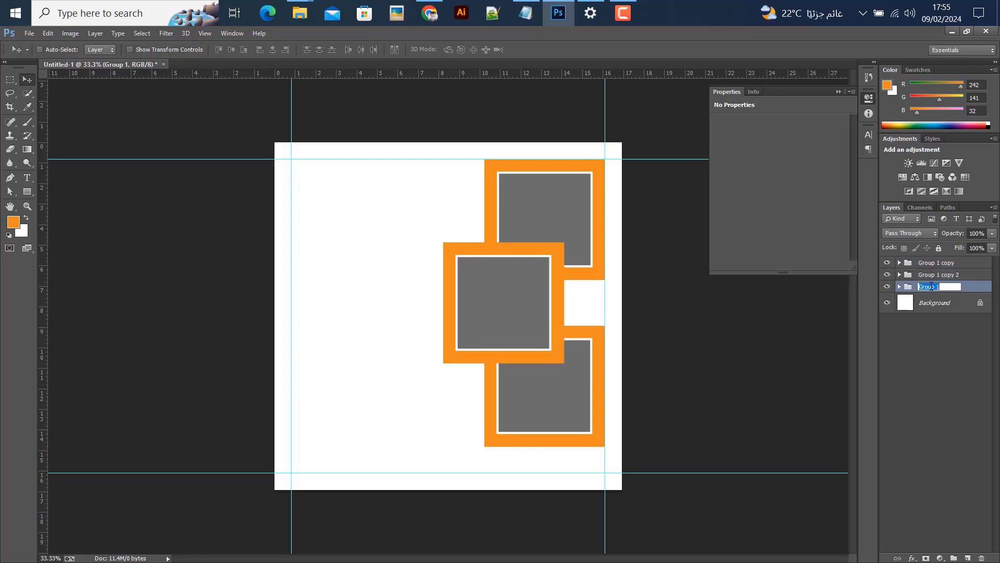
pyautogui.write('1')
pyautogui.doubleClick(924, 263)
pyautogui.write('2')
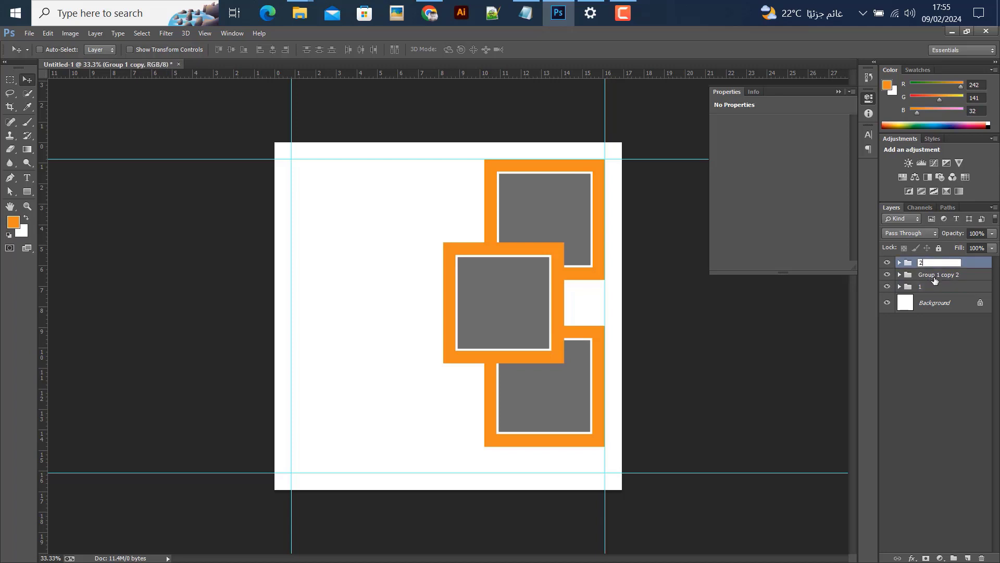
pyautogui.press('Return')
pyautogui.doubleClick(935, 275)
pyautogui.write('3')
pyautogui.press('Return')
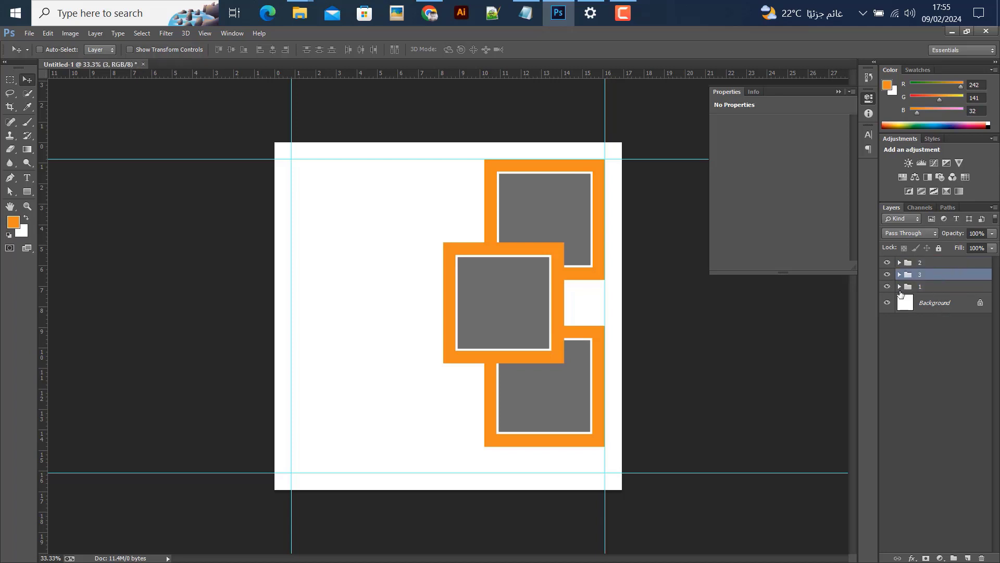
pyautogui.click(886, 264)
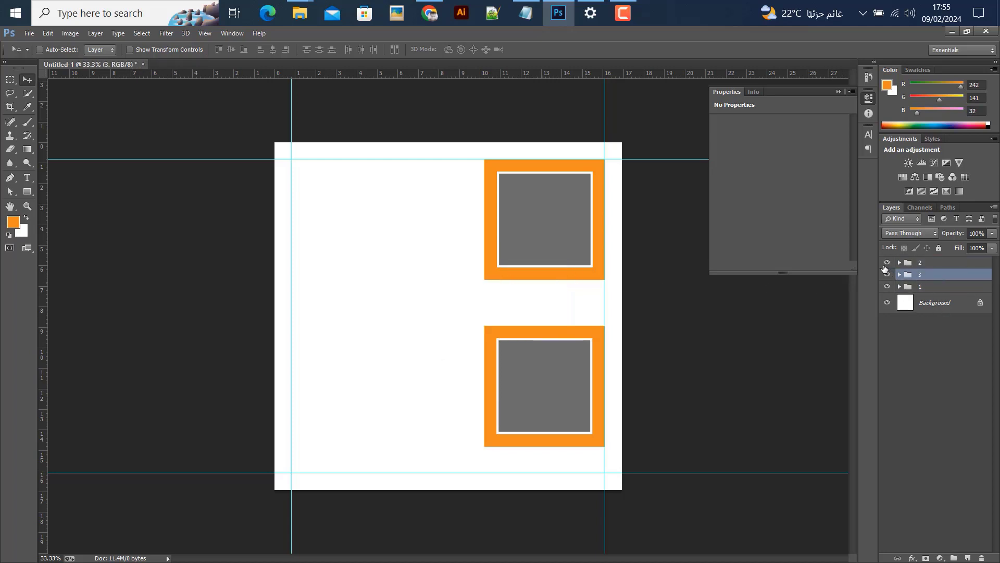
pyautogui.click(886, 263)
pyautogui.click(886, 263)
pyautogui.click(886, 263)
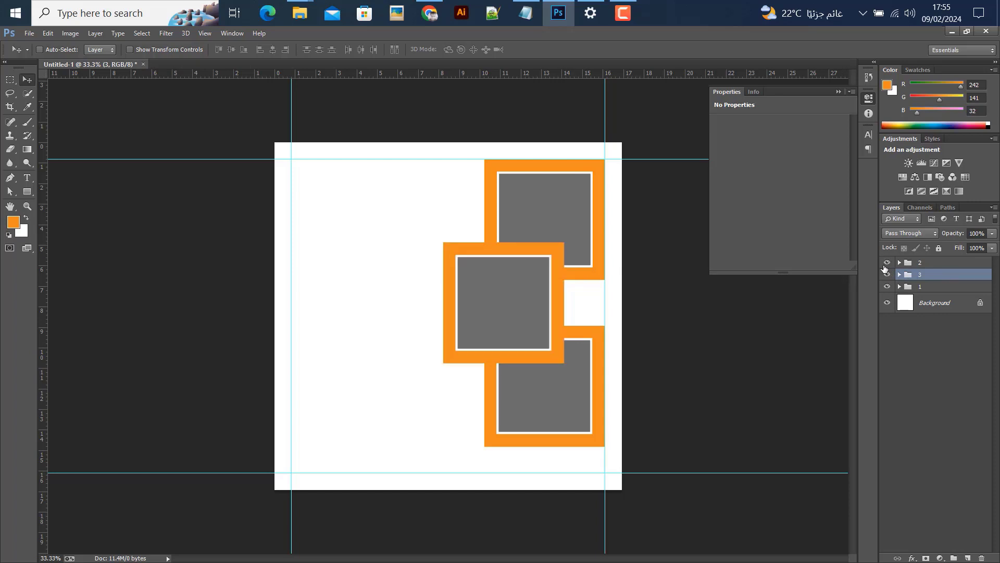
pyautogui.hotkey('shift', 'Left')
pyautogui.hotkey('shift', 'Left')
pyautogui.hotkey('shift', 'Right')
pyautogui.hotkey('shift', 'Right')
# Move group 2 horizontally left by about 90 px.
pyautogui.click(918, 262)
pyautogui.hotkey('shift', 'Left')
pyautogui.hotkey('shift', 'Left')
pyautogui.hotkey('shift', 'Left')
pyautogui.hotkey('shift', 'Left')
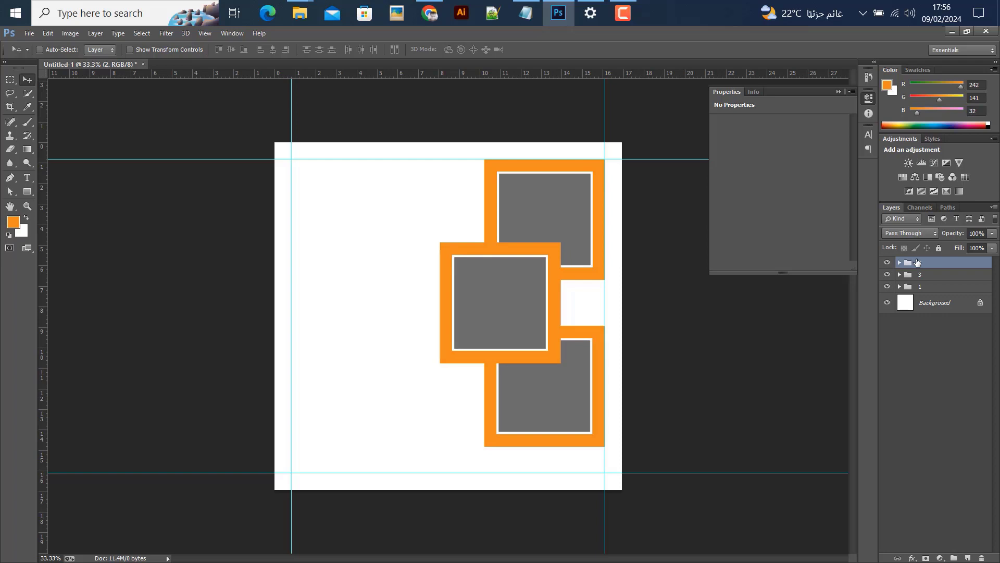
pyautogui.hotkey('shift', 'Left')
pyautogui.hotkey('shift', 'Left')
pyautogui.hotkey('shift', 'Left')
pyautogui.hotkey('shift', 'Left')
pyautogui.hotkey('shift', 'Left')
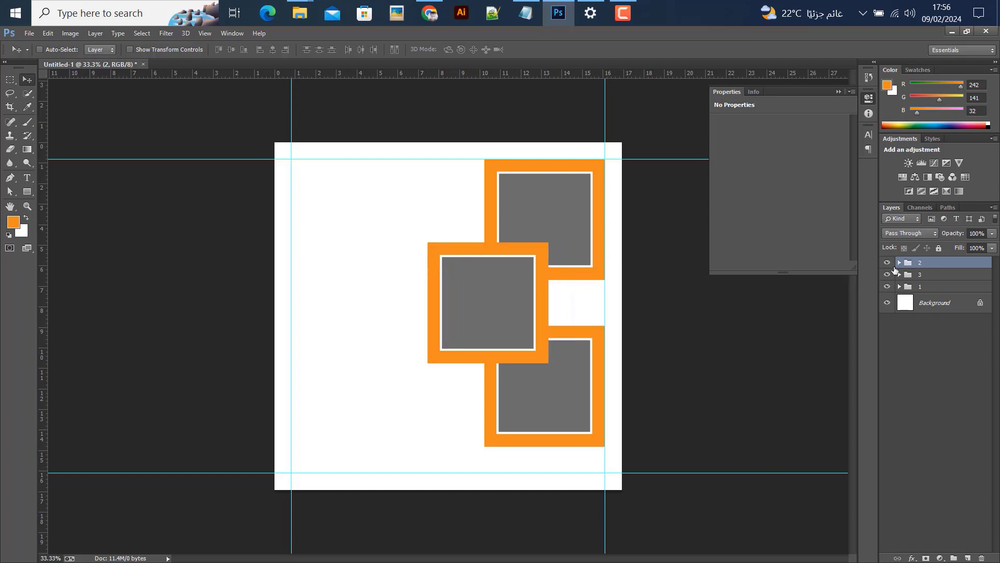
# Add a layer mask to the orange outer square inside group 2.
pyautogui.click(899, 263)
pyautogui.click(945, 301)
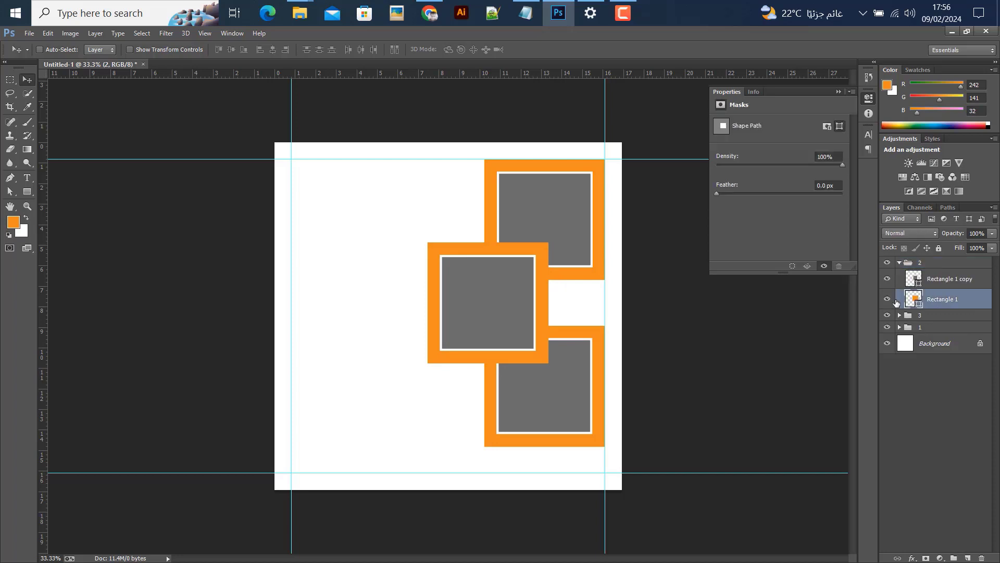
pyautogui.click(888, 299)
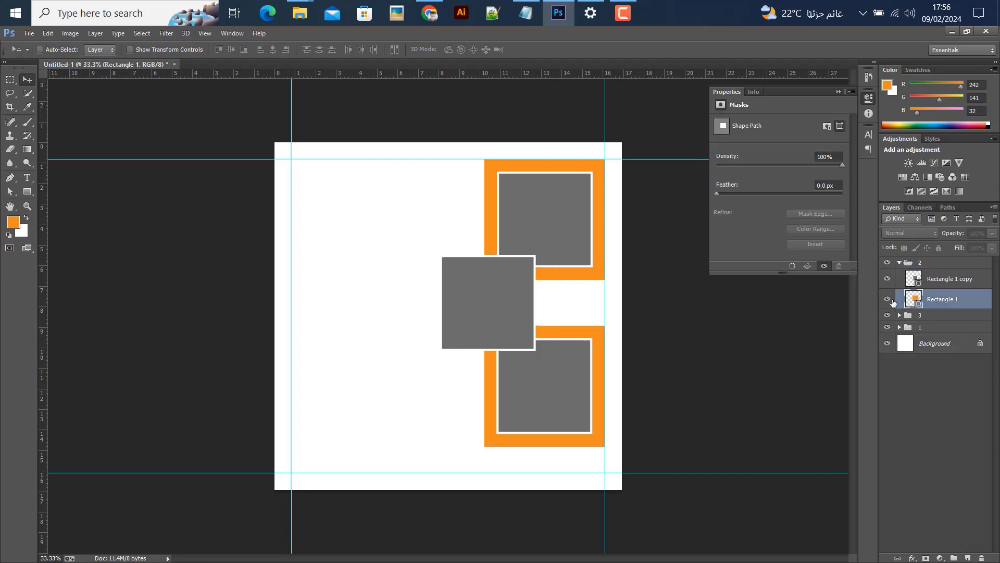
pyautogui.click(925, 558)
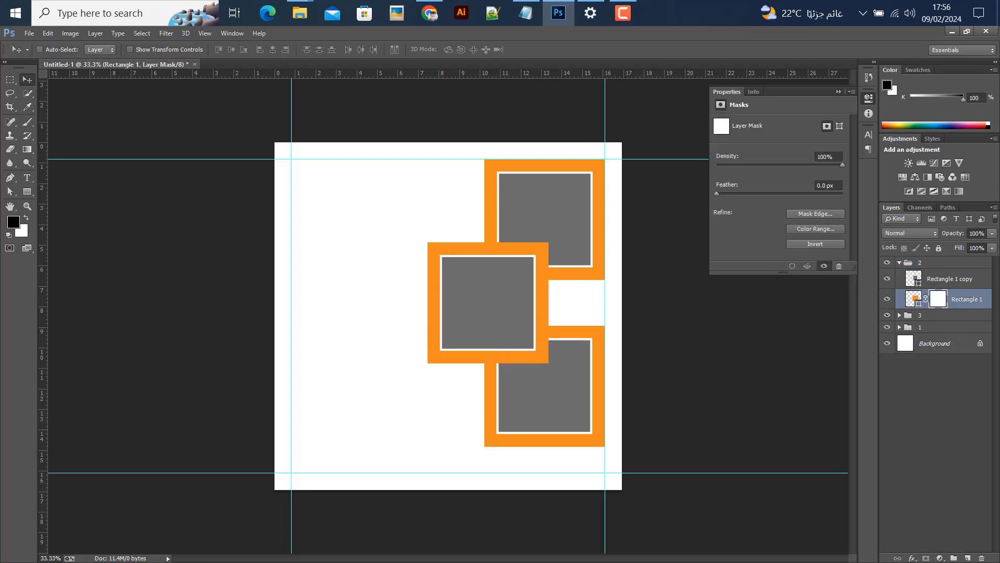
# Paint black on the mask within a rectangular selection to hide the middle orange frame where it overlaps the other two frames.
pyautogui.click(11, 81)
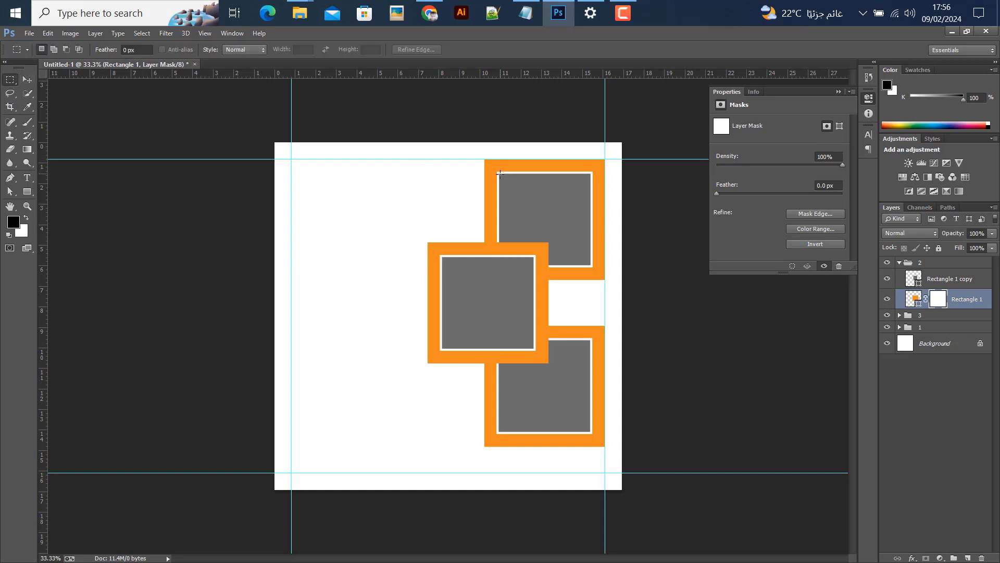
pyautogui.moveTo(497, 177)
pyautogui.mouseDown()
pyautogui.moveTo(562, 393)
pyautogui.moveTo(582, 416)
pyautogui.mouseUp()
pyautogui.click(31, 123)
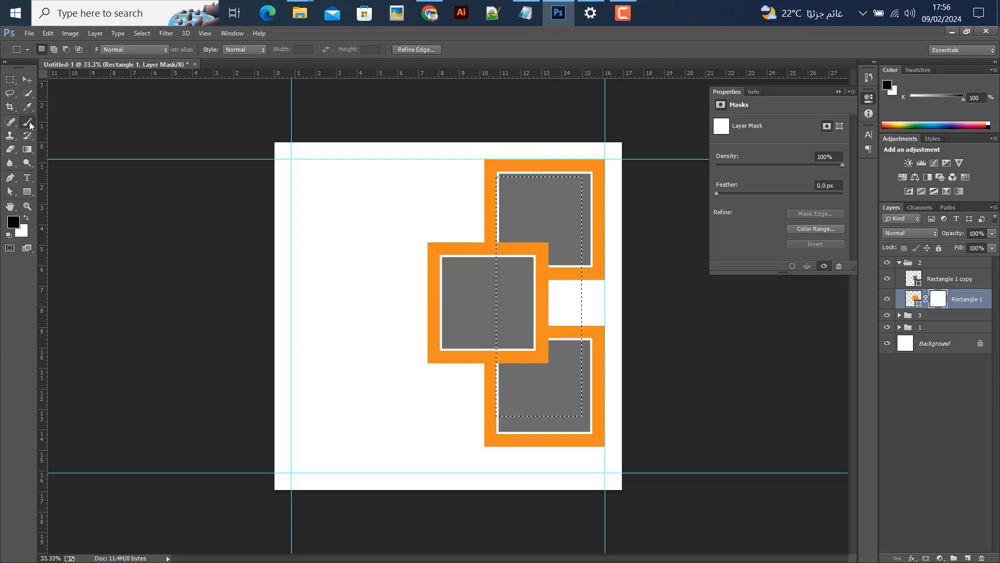
pyautogui.click(74, 121)
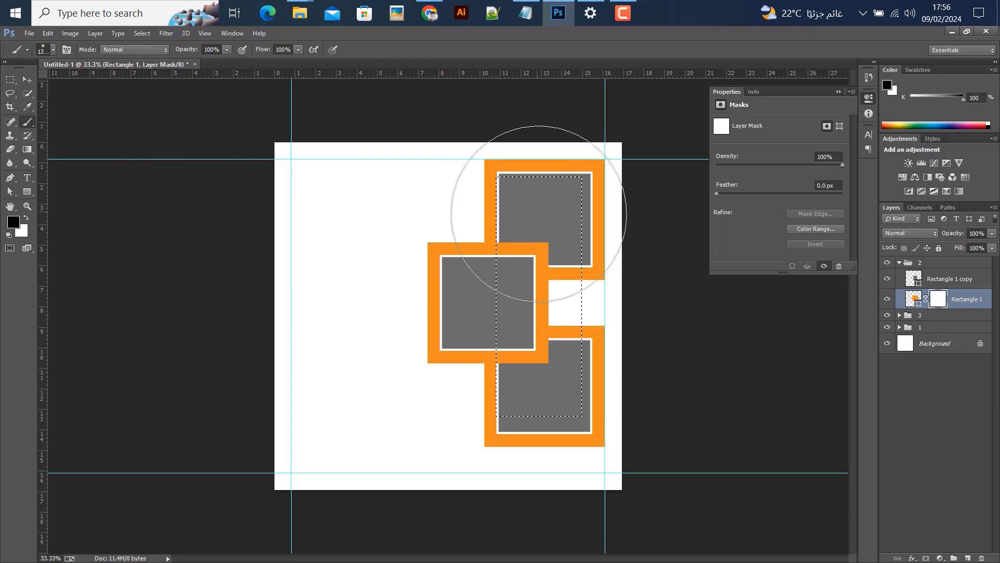
pyautogui.moveTo(568, 228)
pyautogui.mouseDown()
pyautogui.moveTo(607, 401)
pyautogui.moveTo(521, 415)
pyautogui.moveTo(532, 421)
pyautogui.moveTo(549, 318)
pyautogui.moveTo(560, 346)
pyautogui.mouseUp()
pyautogui.hotkey('ctrl', 'd')
pyautogui.click(27, 80)
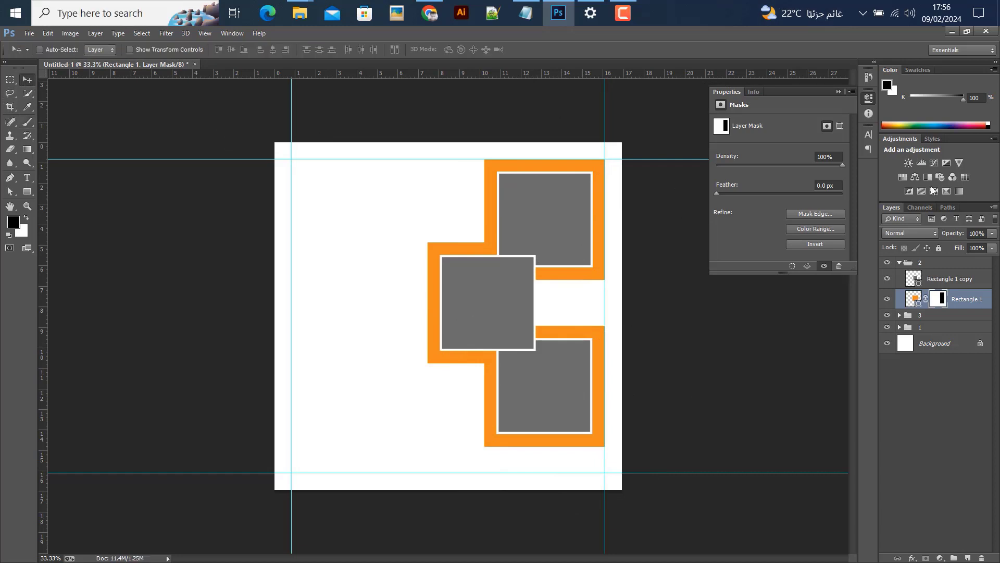
pyautogui.click(899, 262)
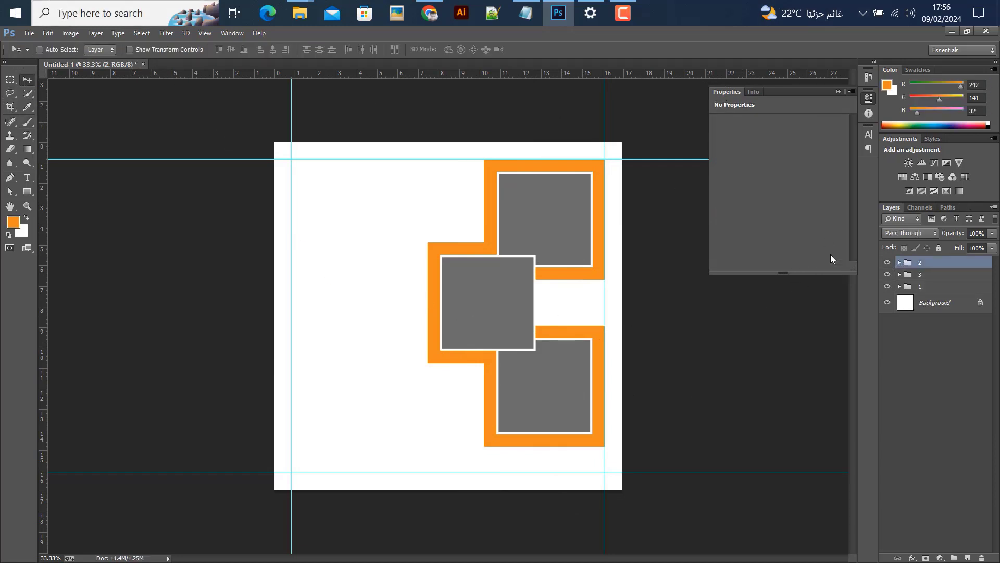
# Draw an orange rectangle from the canvas's top edge beside the left margin guide and resize it to about 438 x 444 px.
pyautogui.click(28, 193)
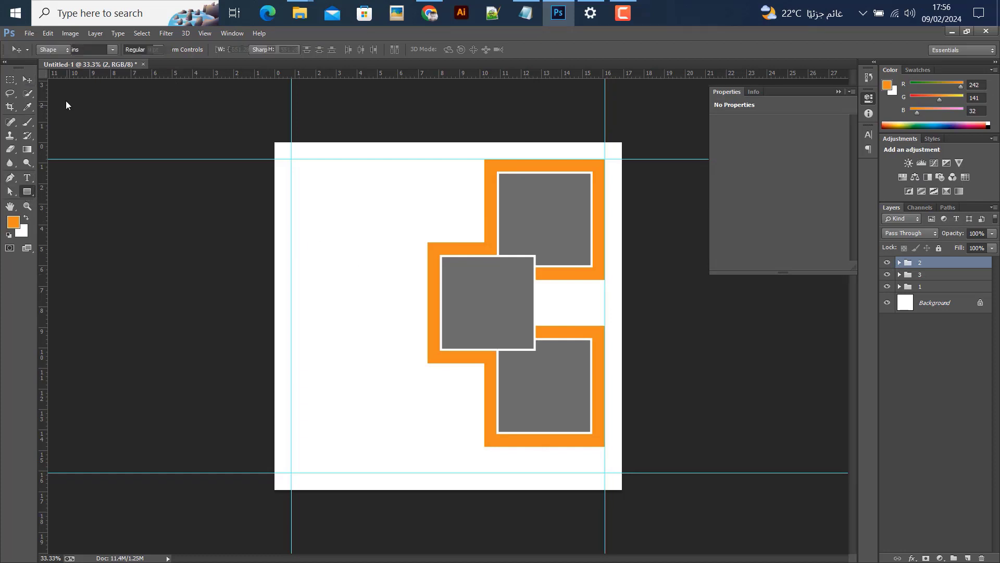
pyautogui.moveTo(256, 138); pyautogui.dragTo(368, 173)
pyautogui.click(23, 79)
pyautogui.hotkey('ctrl', 't')
pyautogui.moveTo(331, 210); pyautogui.dragTo(333, 220)
pyautogui.click(524, 49)
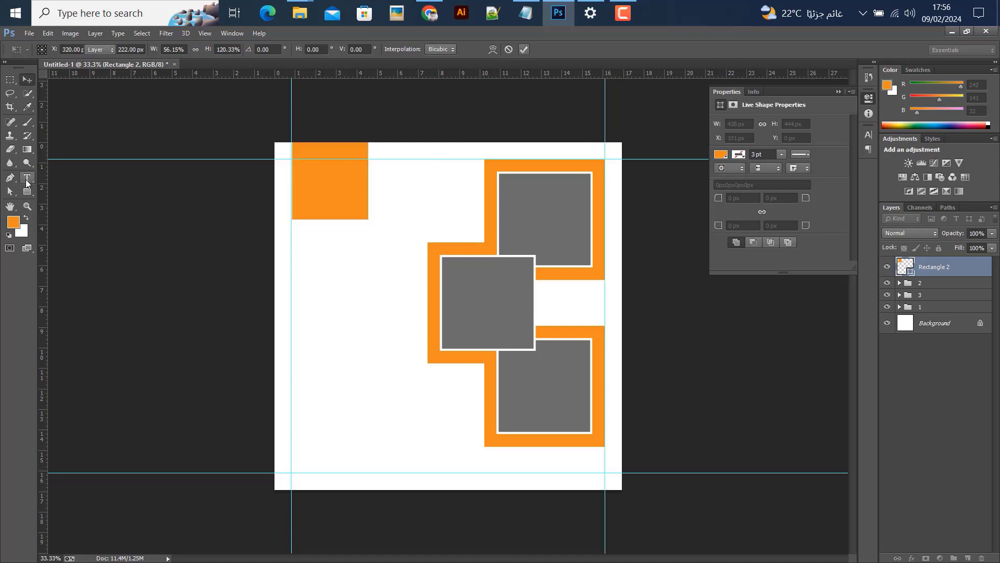
# Add an anchor point near the middle of the new orange rectangle's bottom edge.
pyautogui.click(10, 177)
pyautogui.click(55, 198)
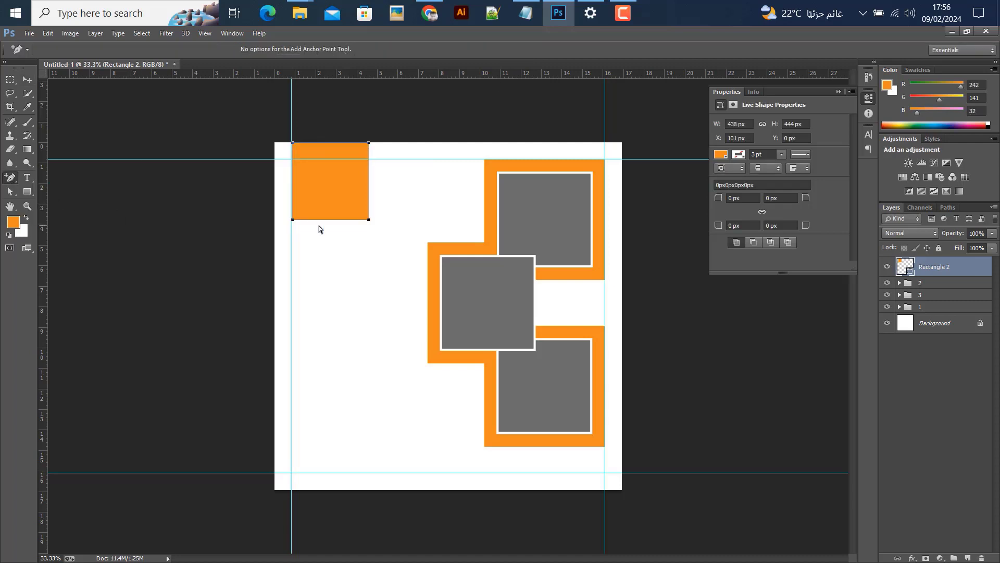
pyautogui.scroll(4, 318, 229)
pyautogui.click(7, 183)
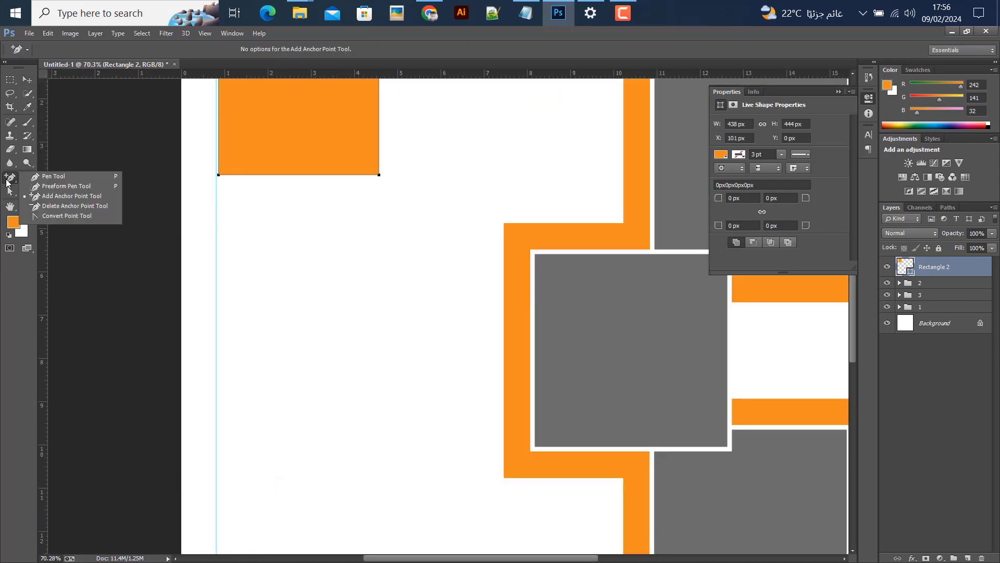
pyautogui.click(56, 196)
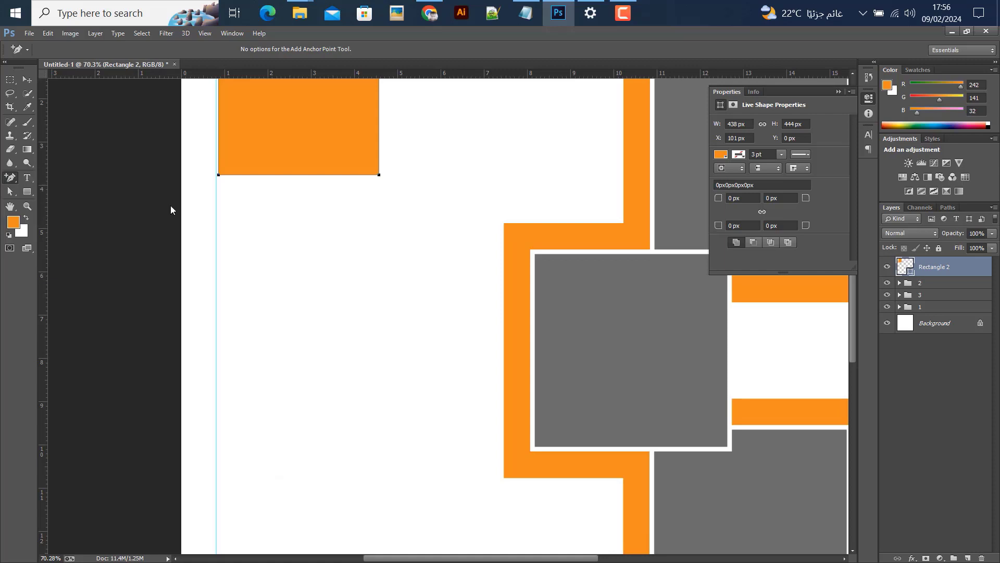
pyautogui.click(290, 175)
# Move the added anchor point up by about 110 px to curve the rectangle's bottom edge inward.
pyautogui.click(10, 191)
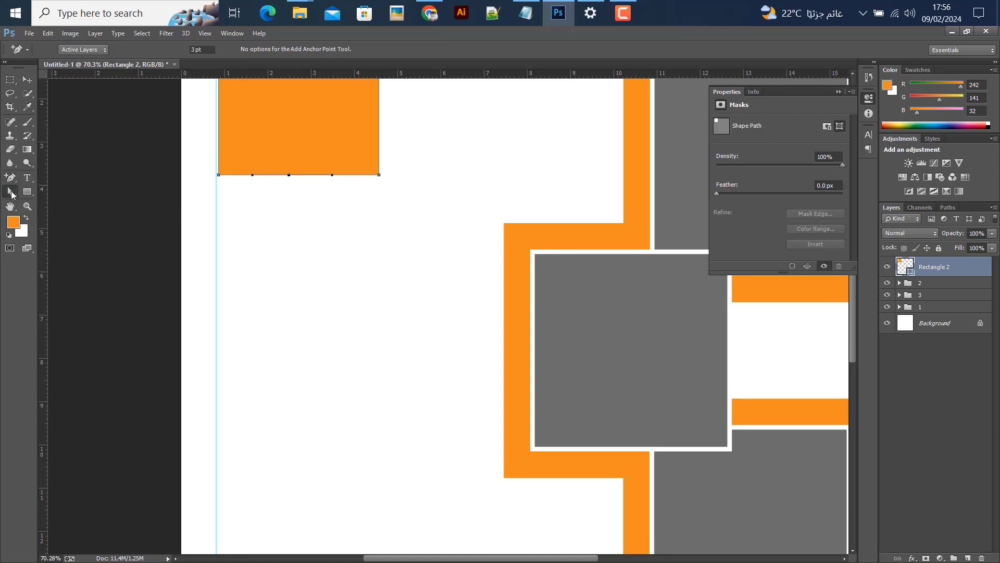
pyautogui.click(52, 192)
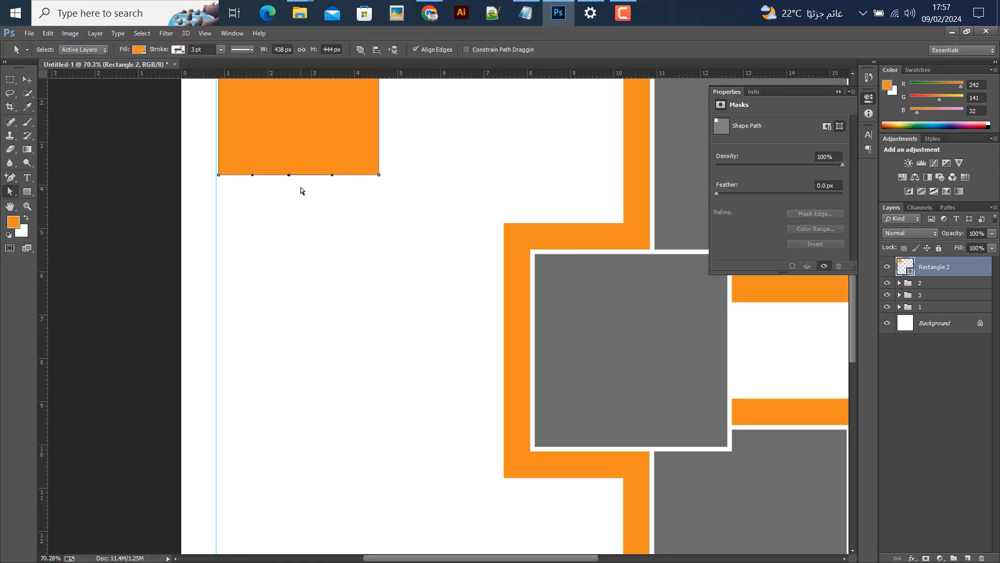
pyautogui.moveTo(274, 158); pyautogui.dragTo(273, 157)
pyautogui.press('Up')
pyautogui.press('Up')
pyautogui.press('Up')
pyautogui.press('Up')
pyautogui.press('Up')
pyautogui.press('Up')
pyautogui.press('Up')
pyautogui.press('Up')
pyautogui.press('Up')
pyautogui.press('Up')
pyautogui.press('Up')
pyautogui.press('Up')
pyautogui.press('Up')
pyautogui.press('Up')
pyautogui.hotkey('shift', 'Up')
pyautogui.hotkey('shift', 'Up')
pyautogui.hotkey('shift', 'Up')
pyautogui.hotkey('shift', 'Up')
pyautogui.hotkey('shift', 'Up')
pyautogui.hotkey('shift', 'Up')
pyautogui.hotkey('shift', 'Up')
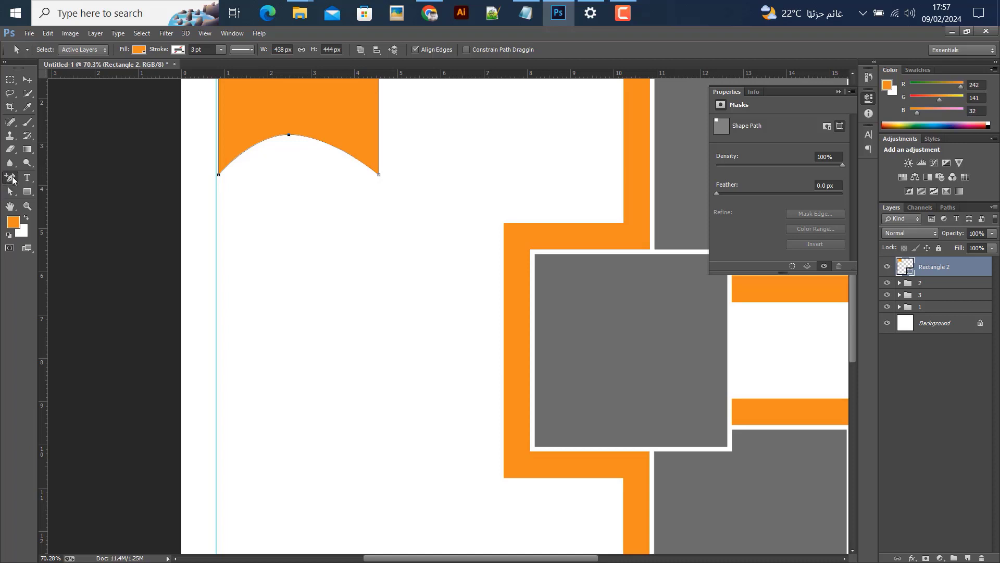
# Convert the raised anchor point to a corner point to give the orange ribbon a straight-edged notch.
pyautogui.moveTo(11, 177); pyautogui.dragTo(61, 214)
pyautogui.click(289, 136)
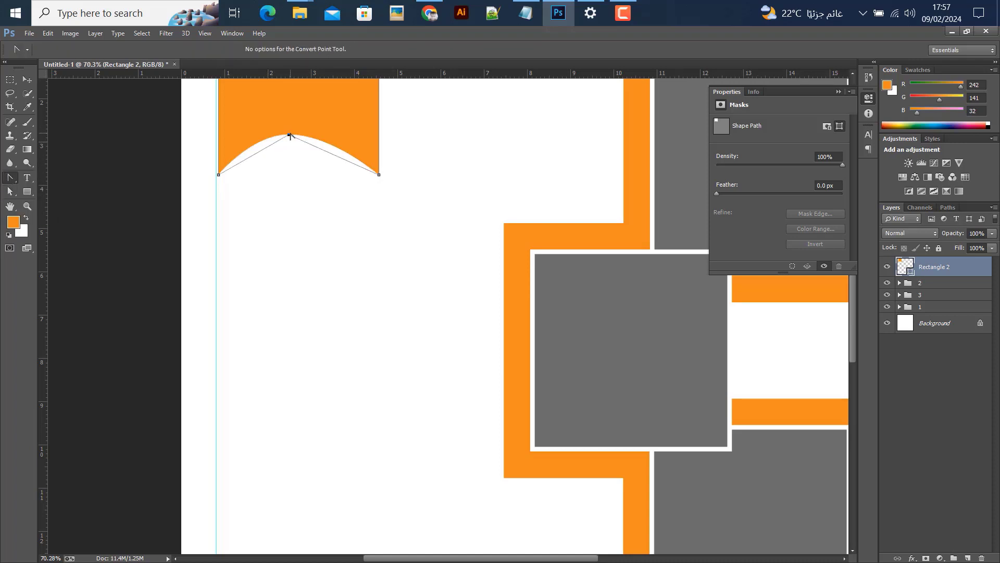
pyautogui.press('v')
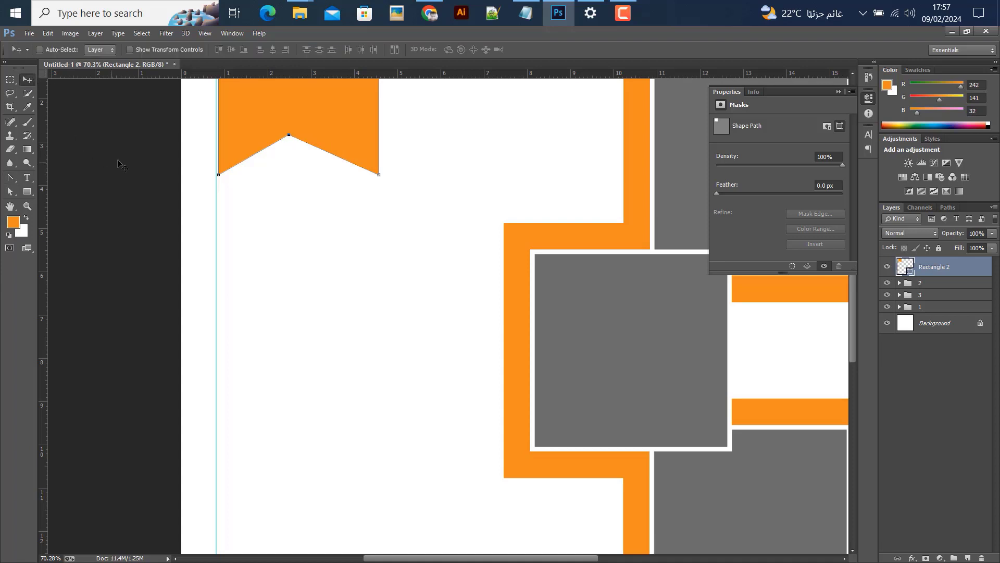
pyautogui.hotkey('ctrl', '0')
pyautogui.scroll(-2, 139, 171)
pyautogui.scroll(1, 324, 205)
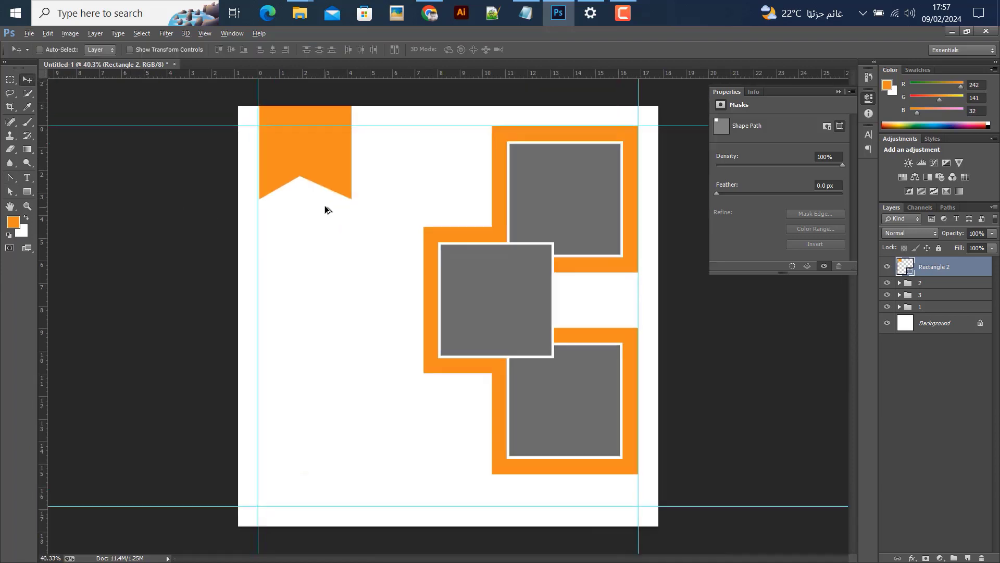
# Shift the orange ribbon slightly so its left edge aligns with the left margin guide.
pyautogui.click(13, 192)
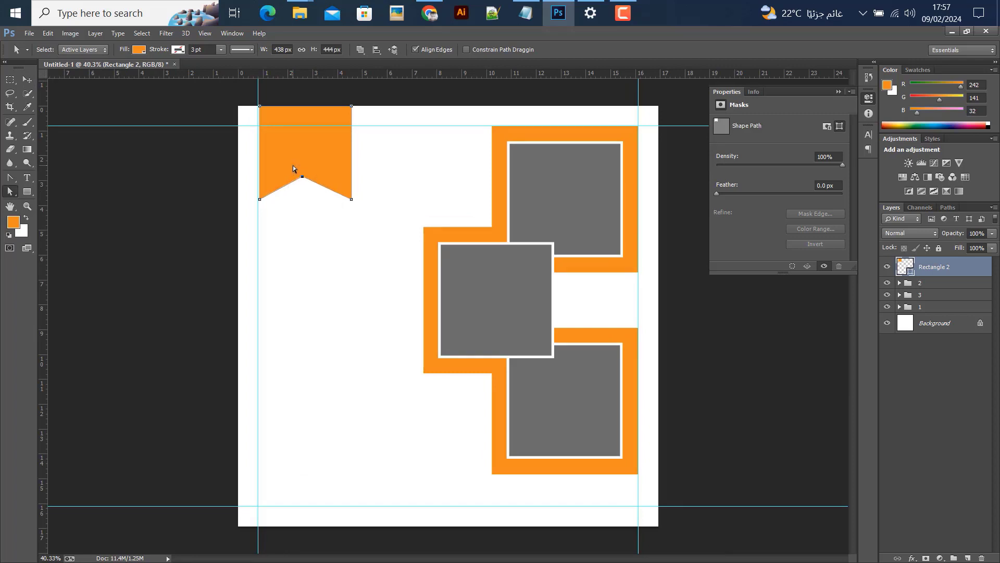
pyautogui.click(28, 80)
pyautogui.moveTo(312, 145); pyautogui.dragTo(311, 145)
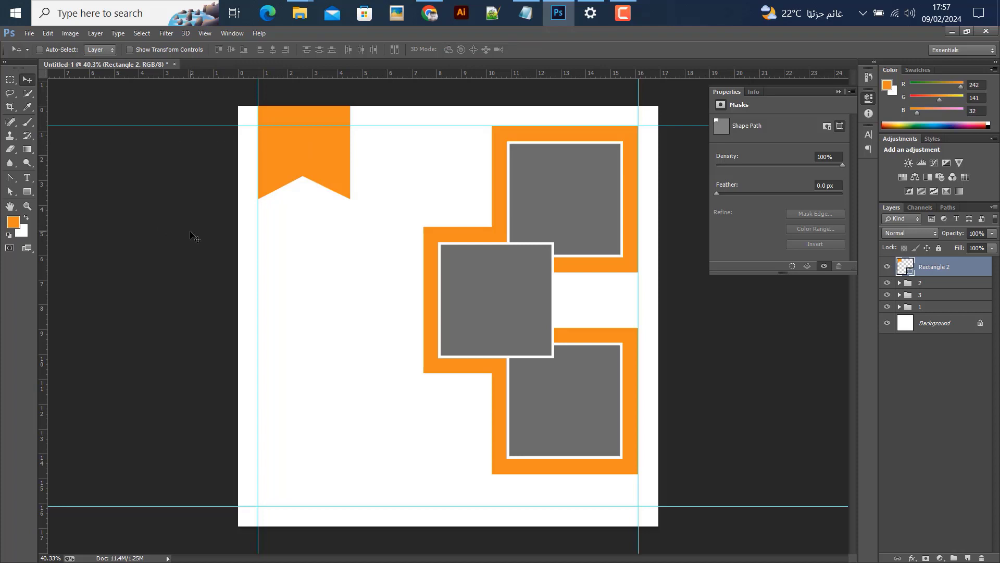
# Open logo.psd from the New folder directory as a second document.
pyautogui.click(30, 34)
pyautogui.click(38, 58)
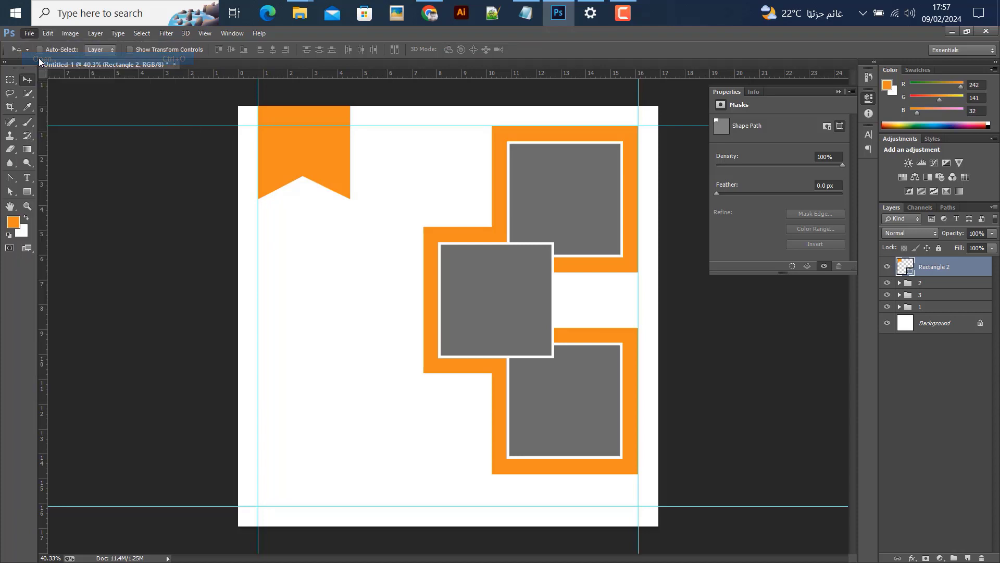
pyautogui.click(371, 130)
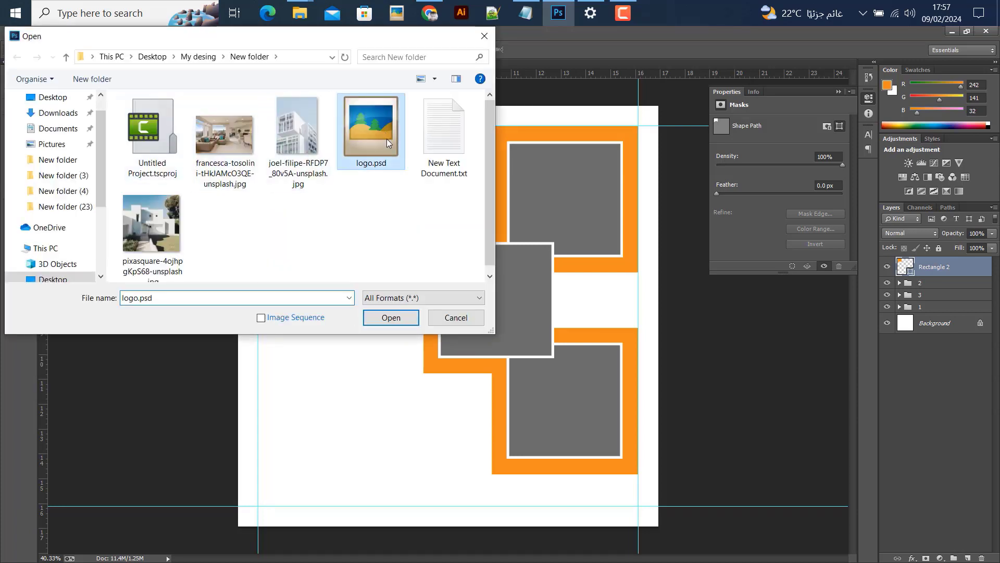
pyautogui.click(391, 317)
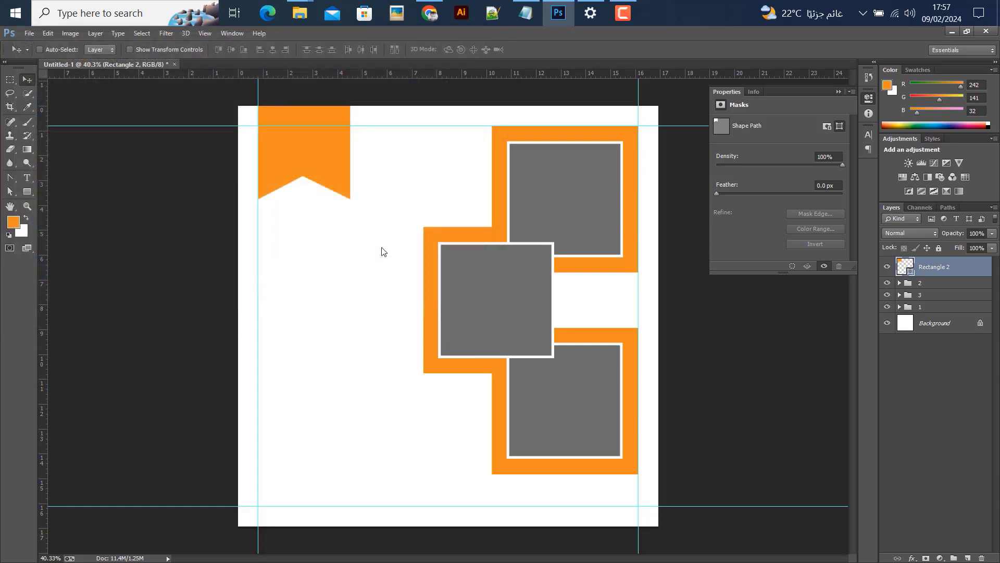
# Place the Logo group on the orange ribbon in the post and scale it down to about 87%.
pyautogui.moveTo(333, 255); pyautogui.dragTo(333, 155)
pyautogui.hotkey('ctrl', 't')
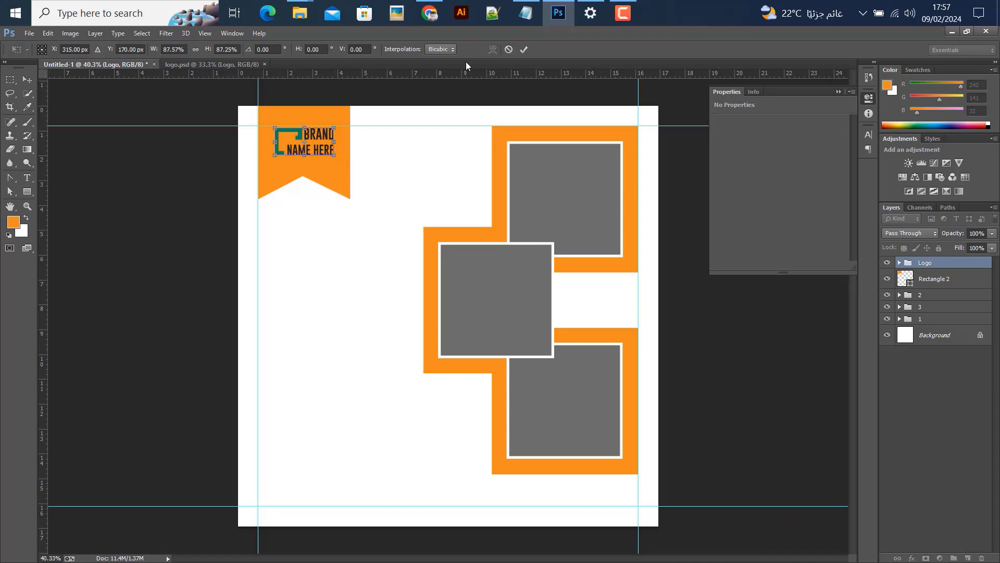
pyautogui.click(523, 50)
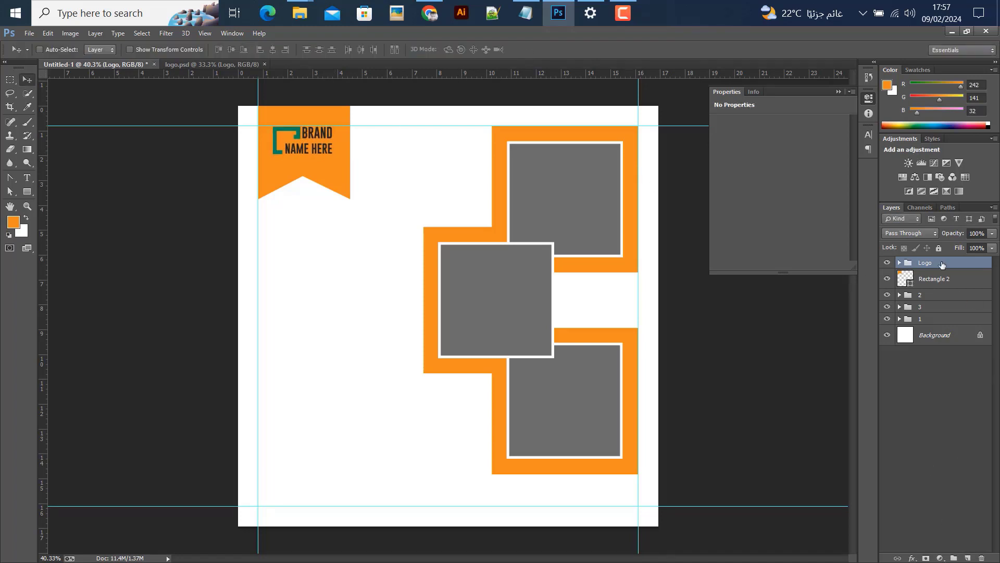
# Fill the Logo group's Rectangle 1, name here and Brand shapes with white.
pyautogui.click(899, 263)
pyautogui.click(979, 281)
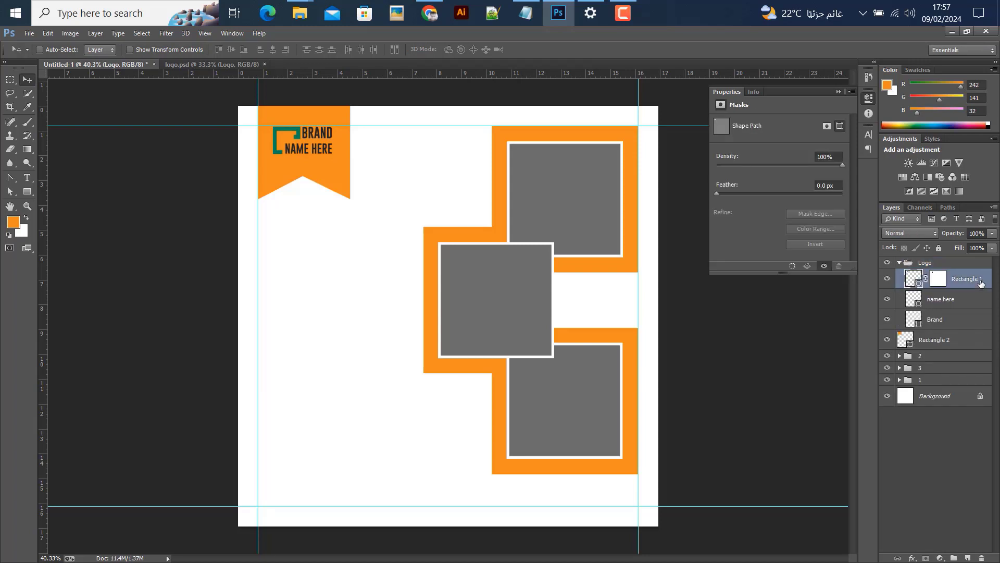
pyautogui.hotkey('ctrl', 'BackSpace')
pyautogui.click(933, 306)
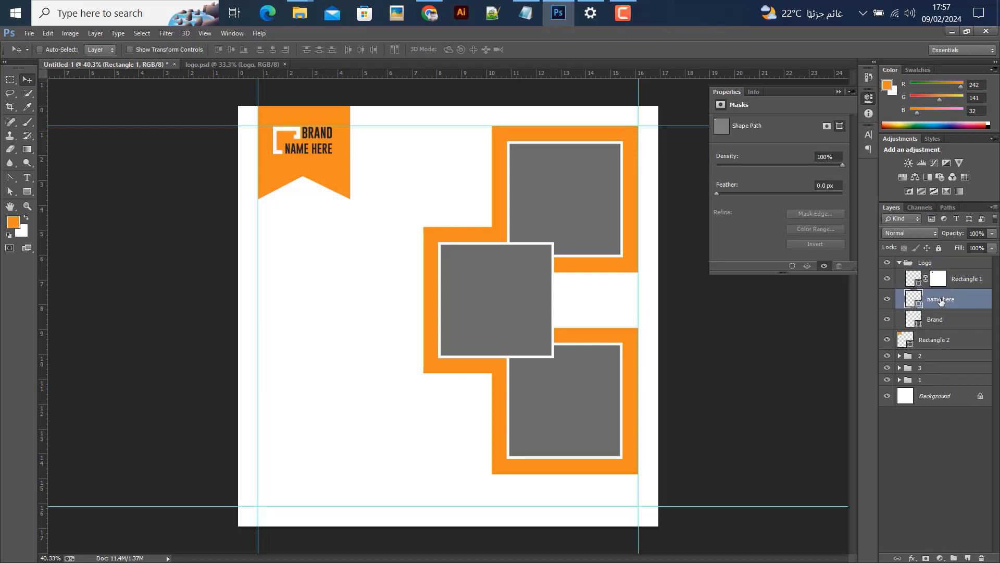
pyautogui.click(956, 319)
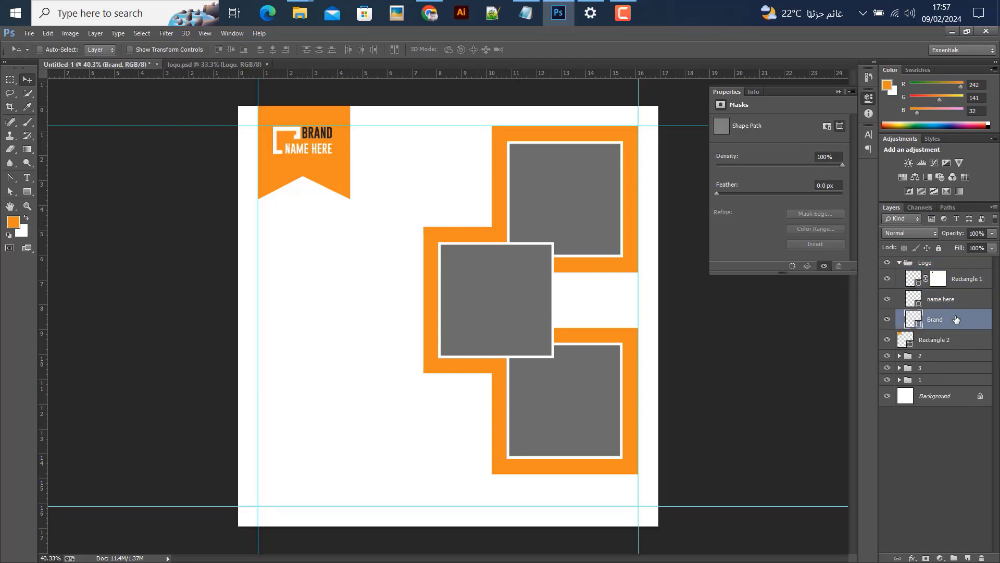
pyautogui.hotkey('ctrl', 'BackSpace')
pyautogui.click(900, 263)
# Copy the two lines "perfect / home for sale" from the Notepad text file and paste them as a new text layer below the ribbon.
pyautogui.click(525, 13)
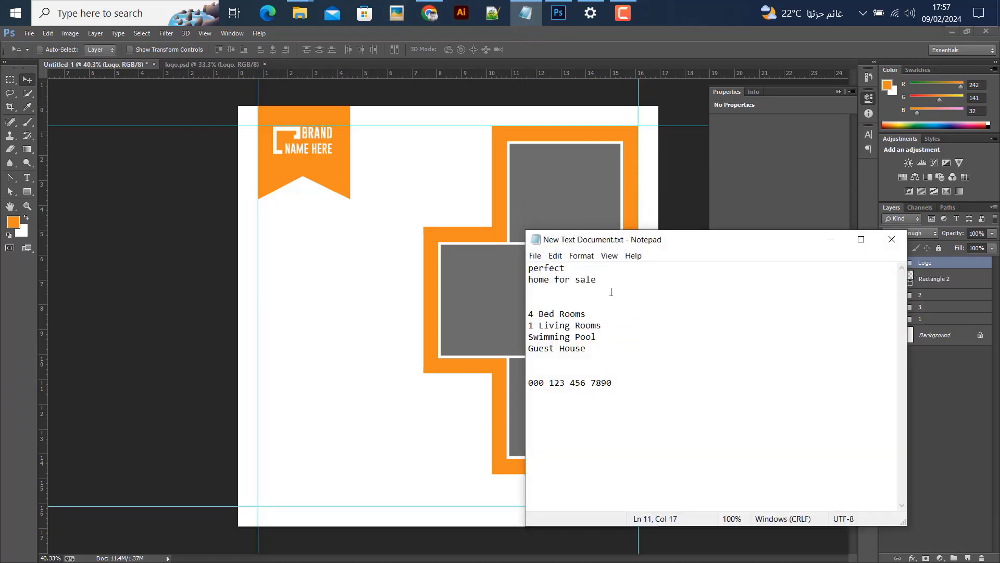
pyautogui.moveTo(598, 281); pyautogui.dragTo(496, 267)
pyautogui.hotkey('ctrl', 'c')
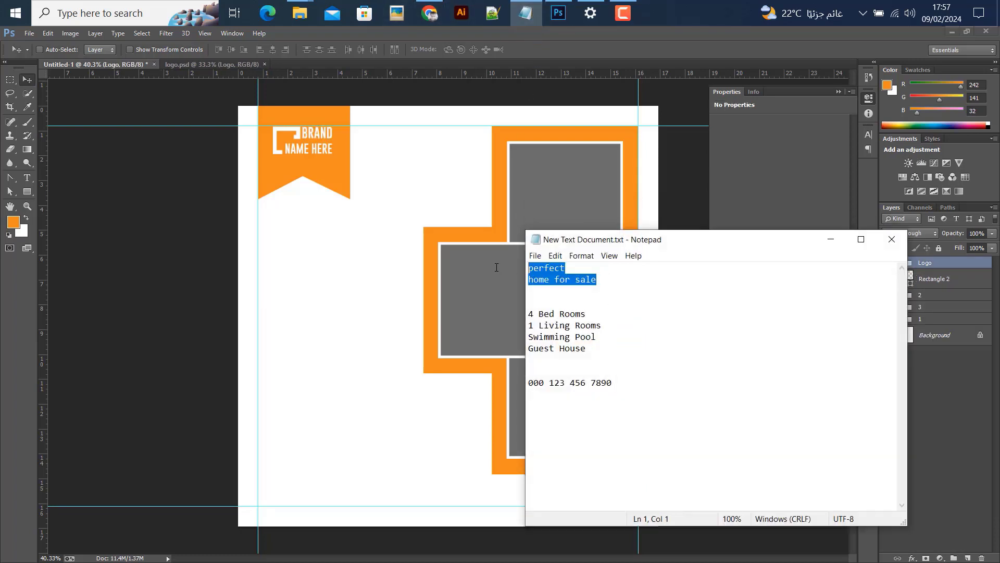
pyautogui.click(830, 239)
pyautogui.click(27, 178)
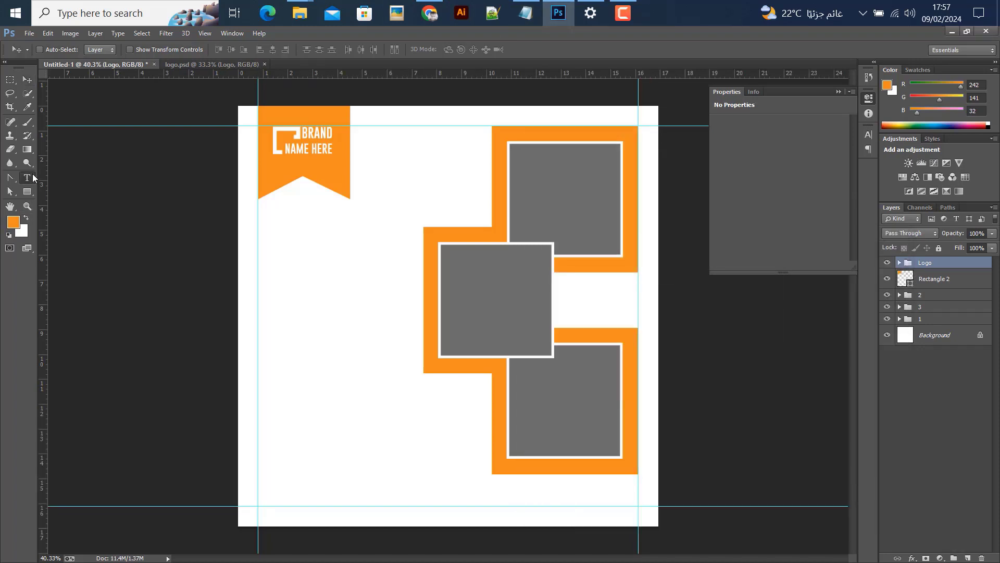
pyautogui.click(272, 248)
pyautogui.hotkey('ctrl', 'v')
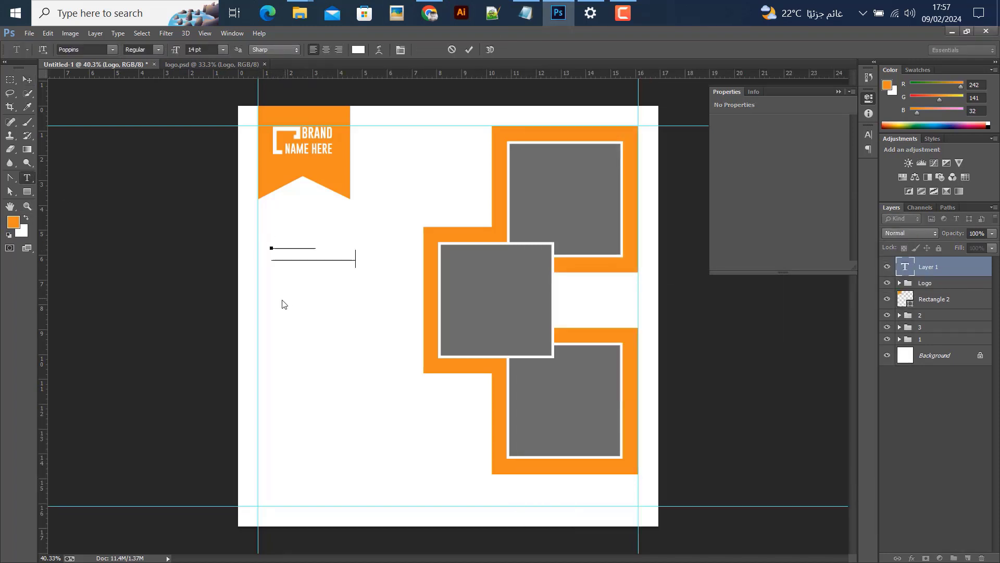
pyautogui.click(29, 79)
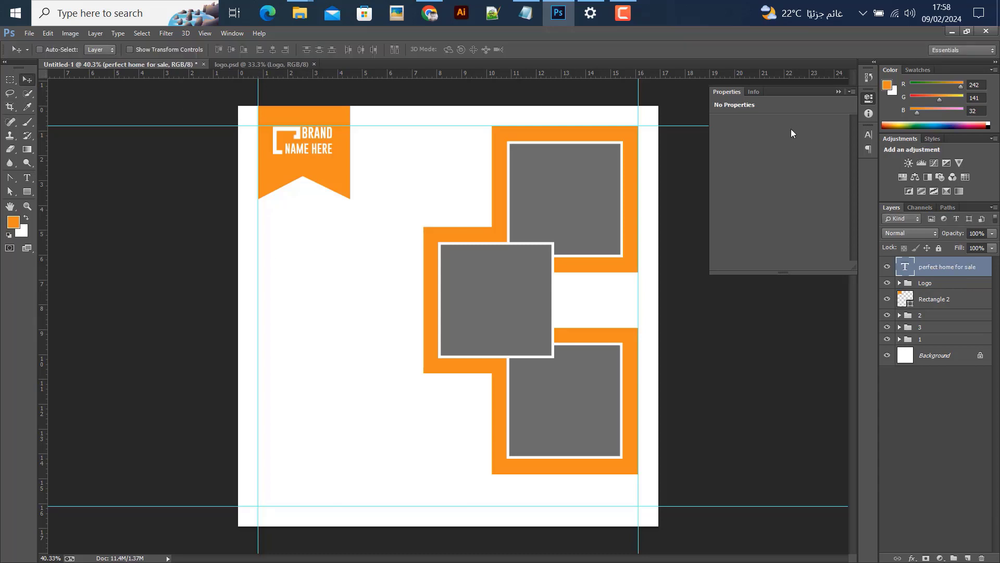
# Set the headline text colour to dark grey 252525.
pyautogui.click(868, 135)
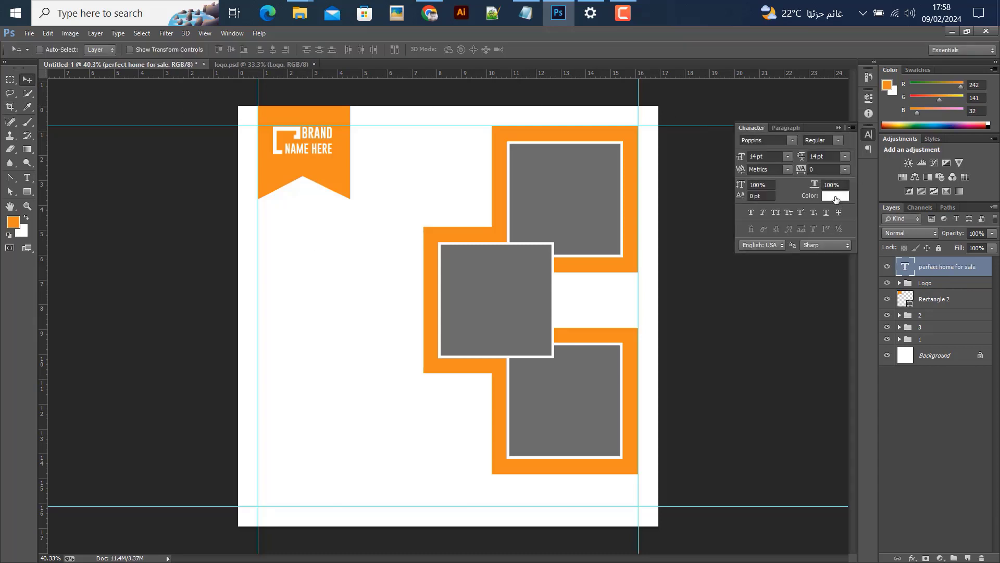
pyautogui.click(835, 196)
pyautogui.write('454545')
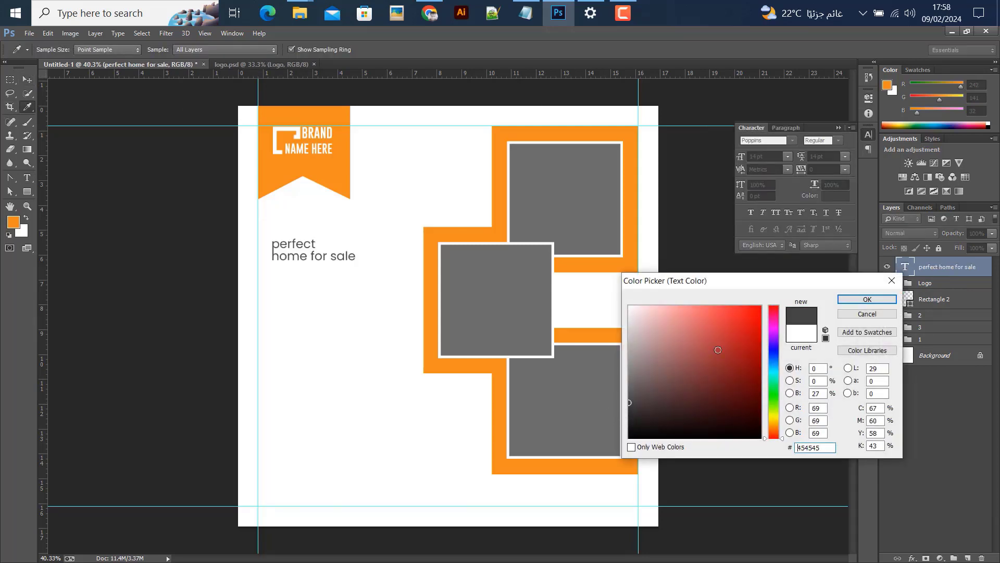
pyautogui.write('2a2a2a')
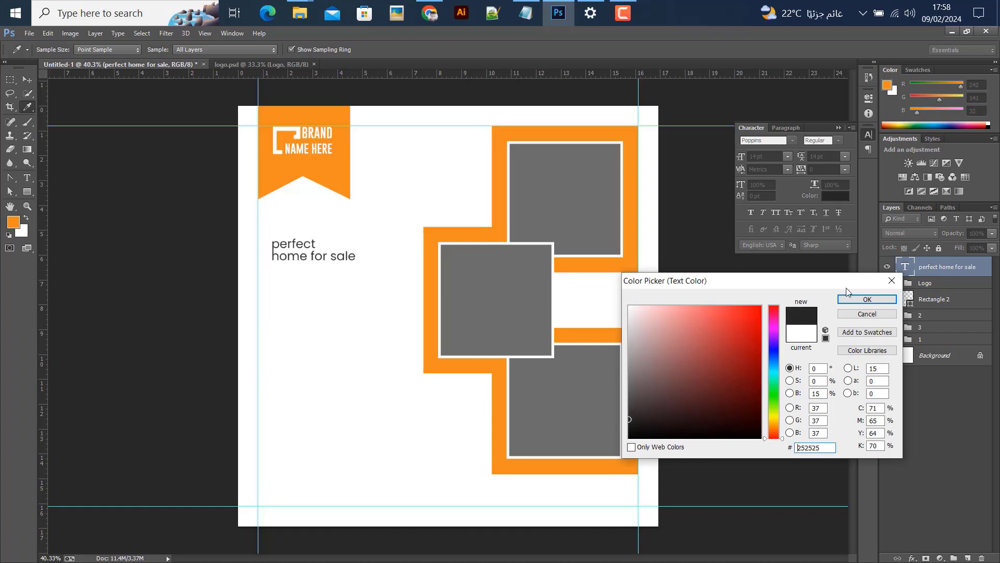
pyautogui.click(859, 299)
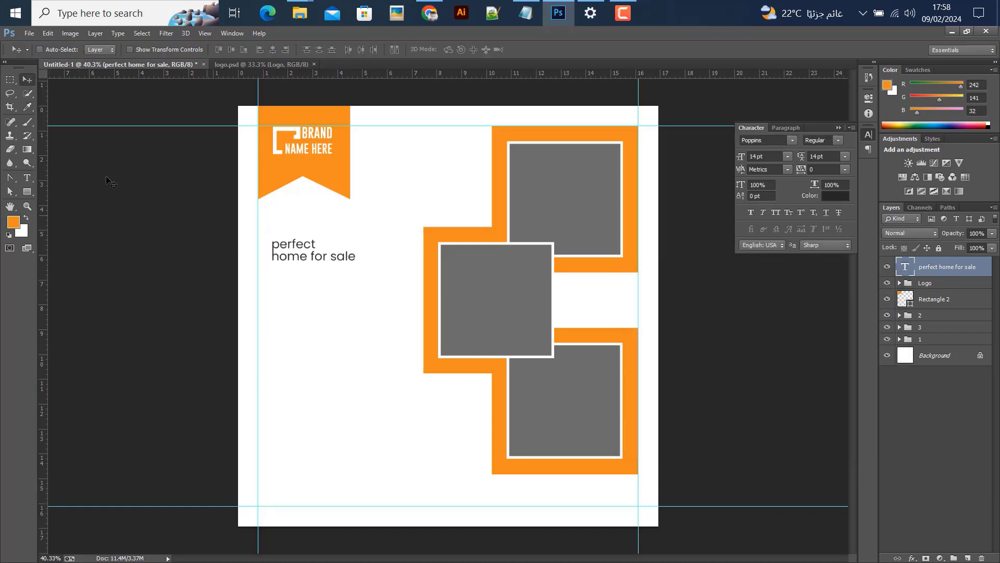
# Break the headline after "home" so that "for sale" sits on a third line.
pyautogui.click(30, 180)
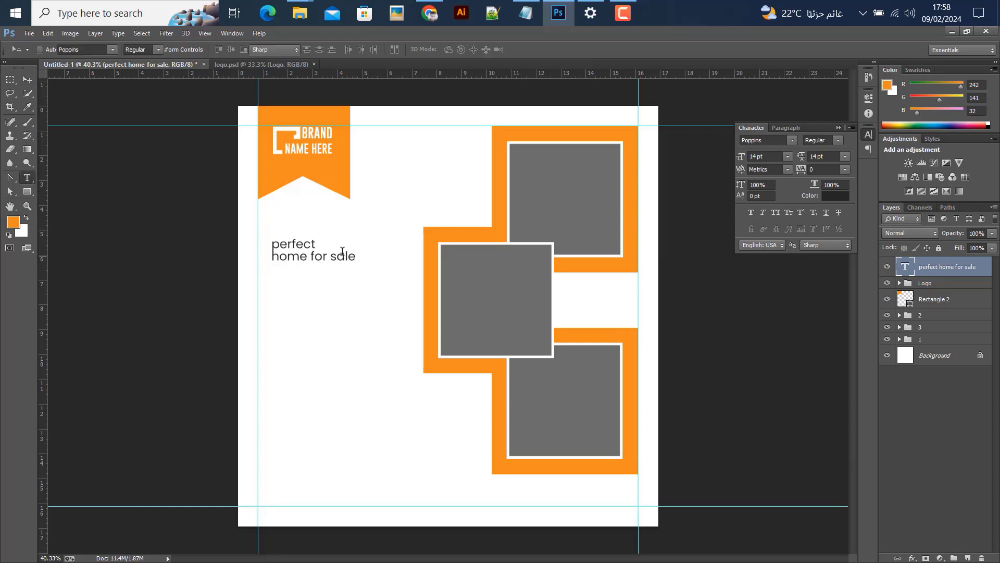
pyautogui.click(310, 254)
pyautogui.press('Return')
pyautogui.click(28, 79)
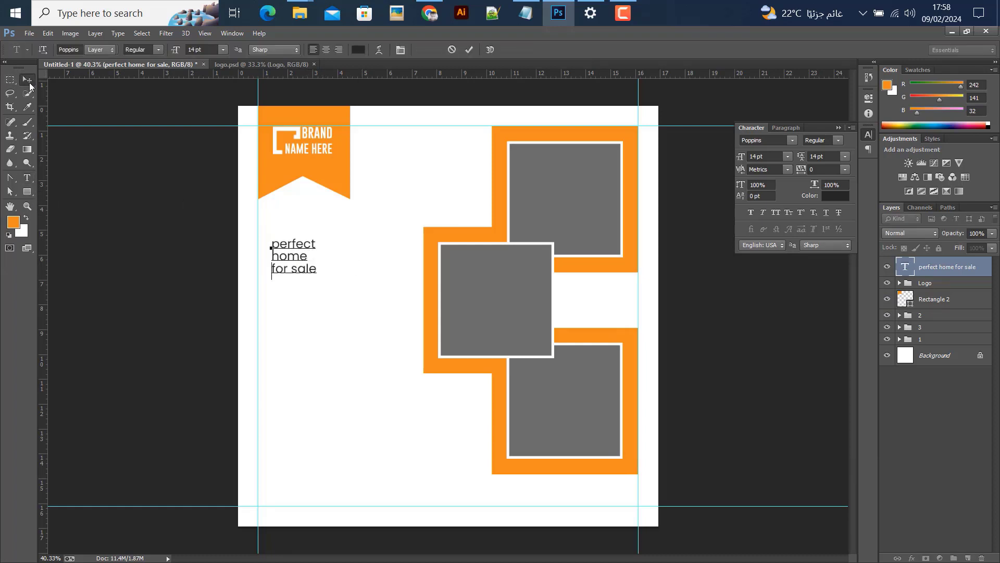
# Enlarge the three-line headline to about 266% of its size.
pyautogui.hotkey('ctrl', 't')
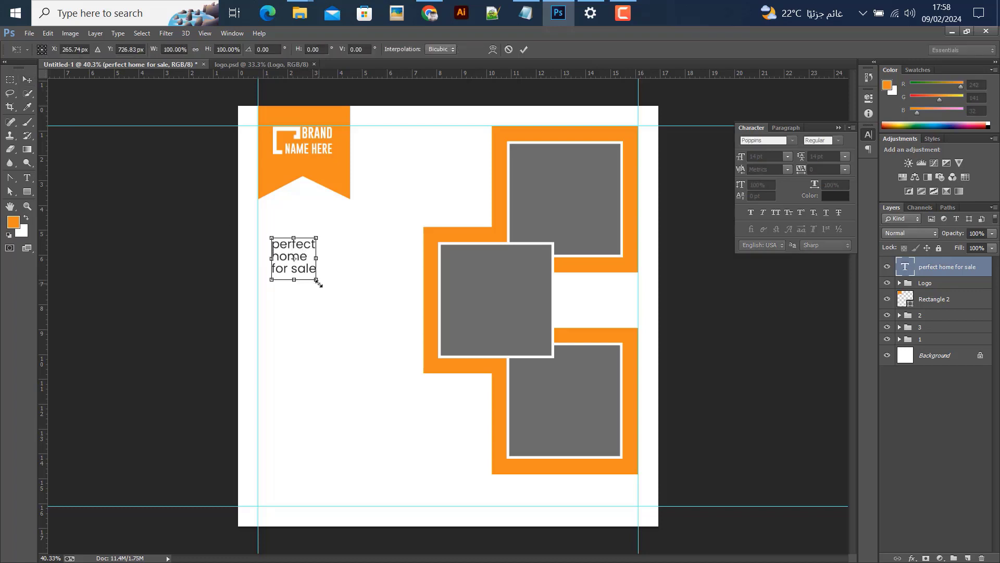
pyautogui.moveTo(319, 284); pyautogui.dragTo(391, 348)
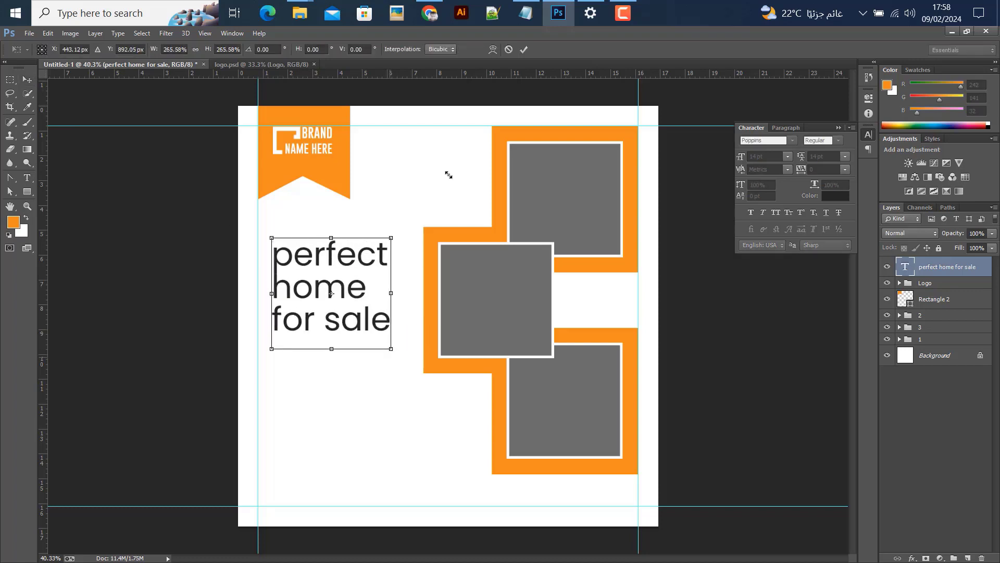
pyautogui.click(524, 49)
# Set the headline in all caps and move it up against the left margin guide.
pyautogui.hotkey('ctrl', 'shift', 'k')
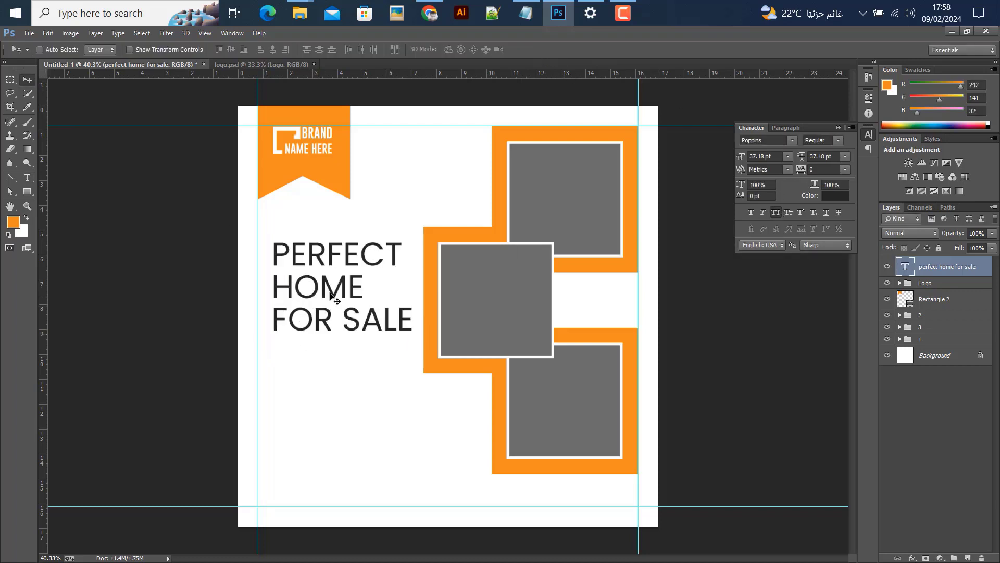
pyautogui.moveTo(330, 286); pyautogui.dragTo(320, 269)
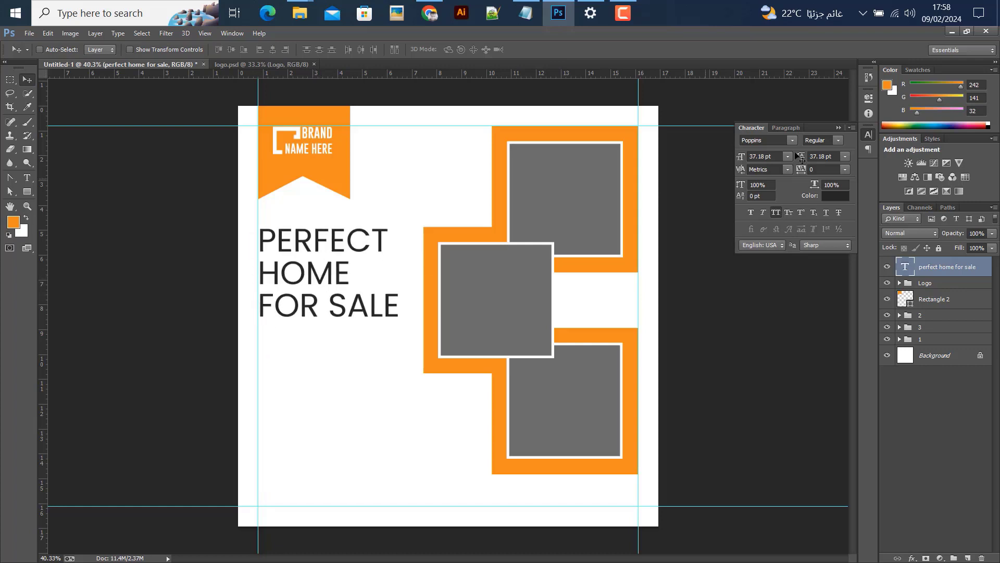
# Change the headline font to Poppins Black and set its leading to 30 pt.
pyautogui.click(793, 140)
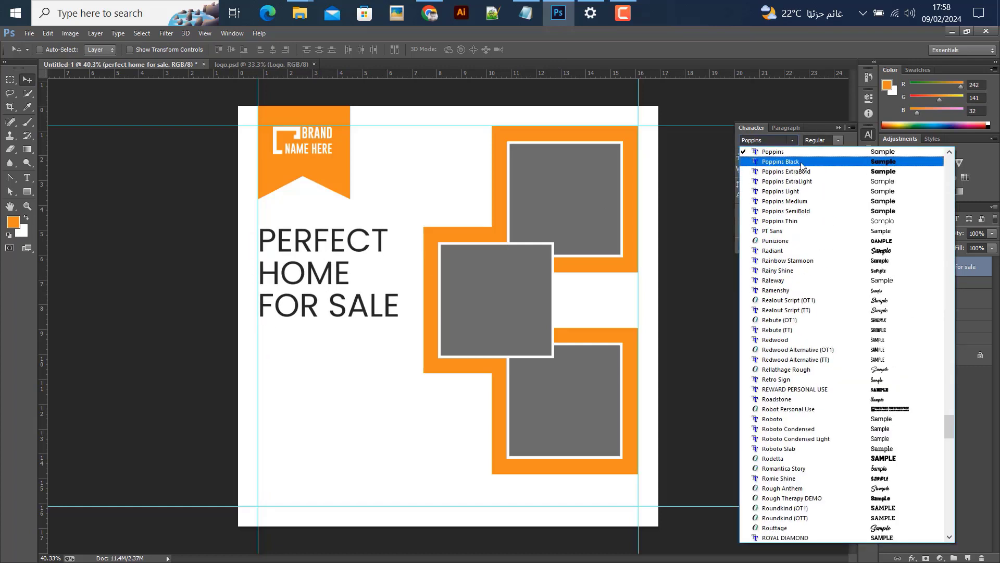
pyautogui.click(800, 171)
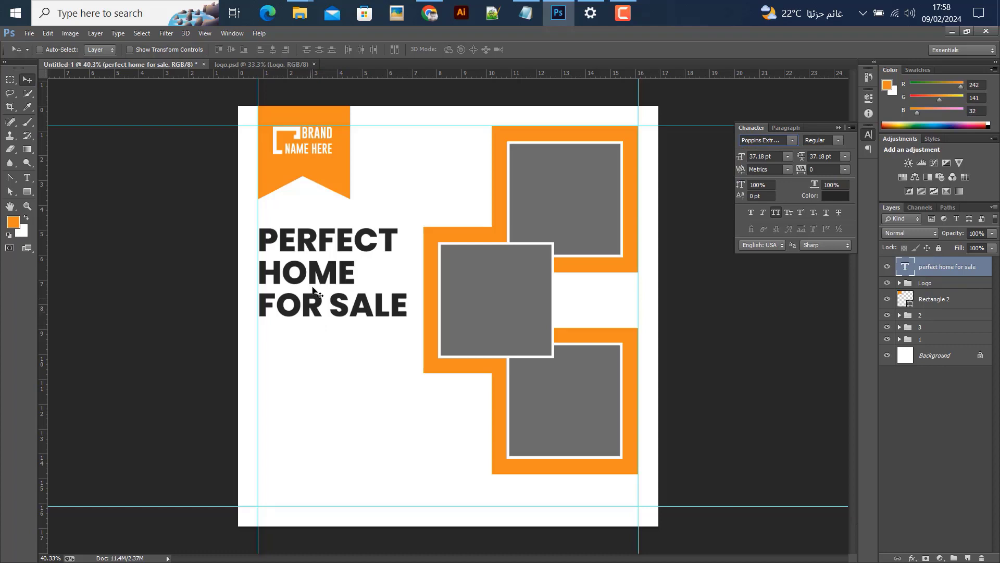
pyautogui.click(844, 157)
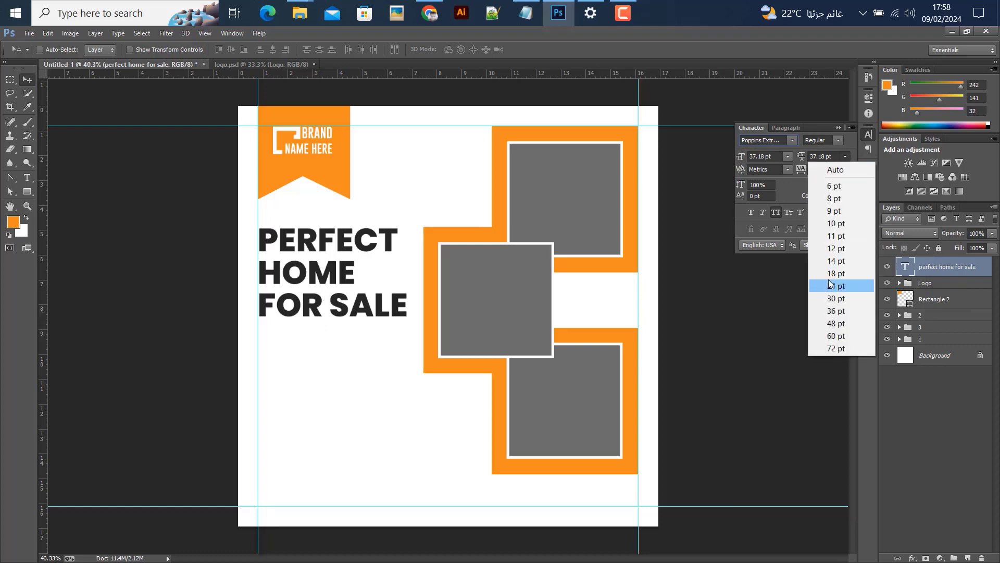
pyautogui.click(833, 297)
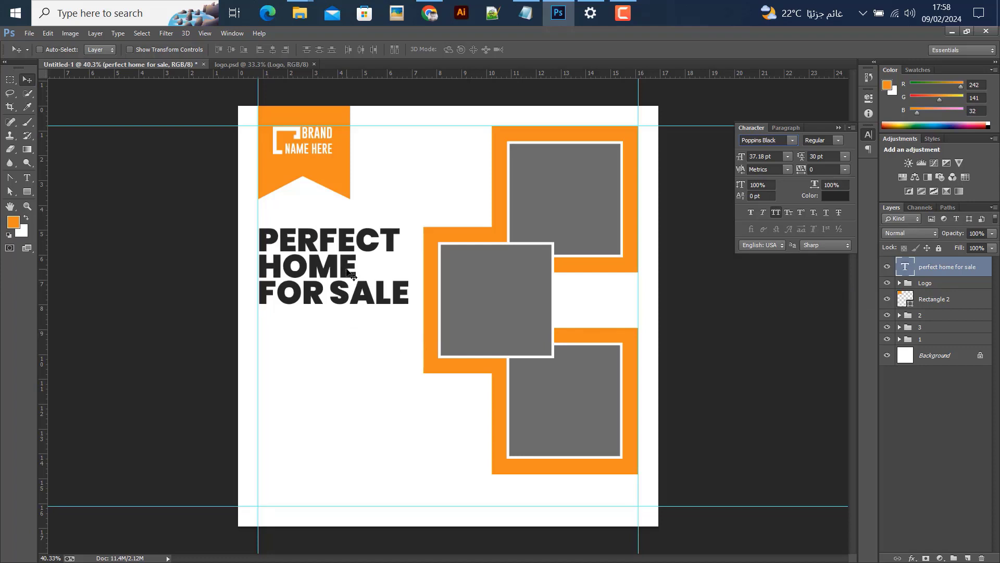
# Scale the headline down to about 93%, leaving a wider gap to the middle picture frame.
pyautogui.hotkey('ctrl', 't')
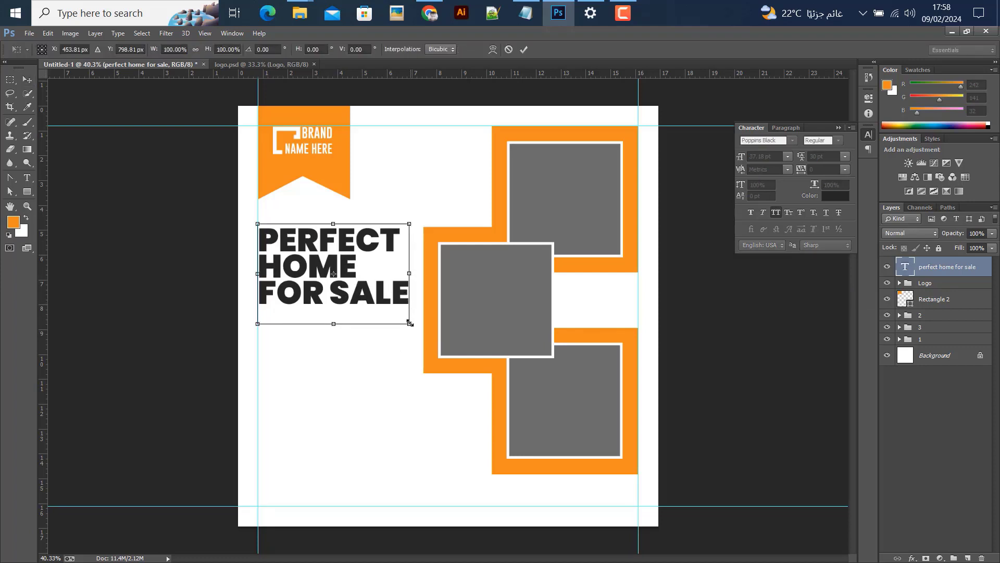
pyautogui.moveTo(409, 324); pyautogui.dragTo(398, 318)
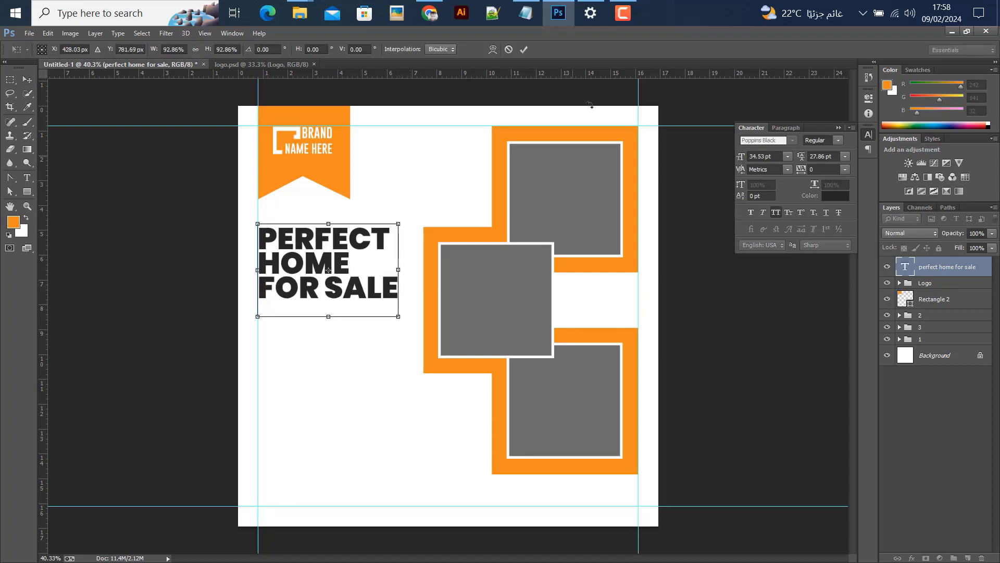
pyautogui.click(525, 51)
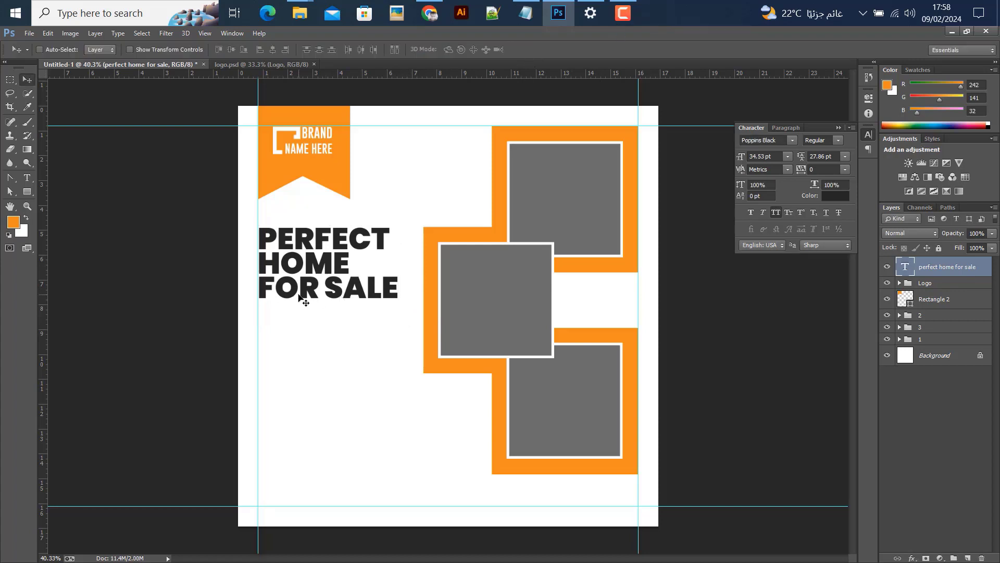
# Recolour the word HOME in the headline with the ribbon's orange, f28d20.
pyautogui.click(31, 183)
pyautogui.moveTo(349, 263); pyautogui.dragTo(220, 262)
pyautogui.click(830, 198)
pyautogui.click(336, 171)
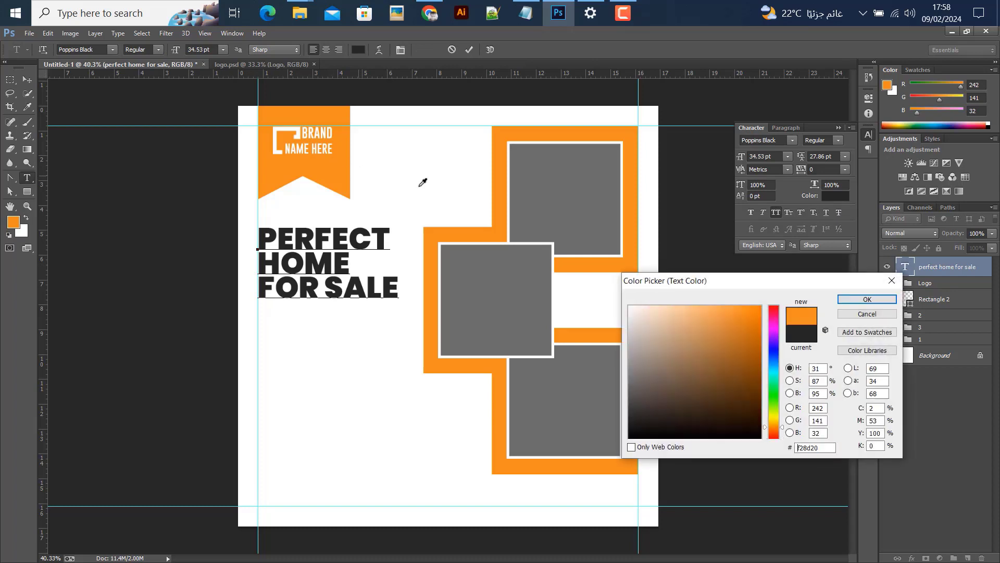
pyautogui.click(867, 299)
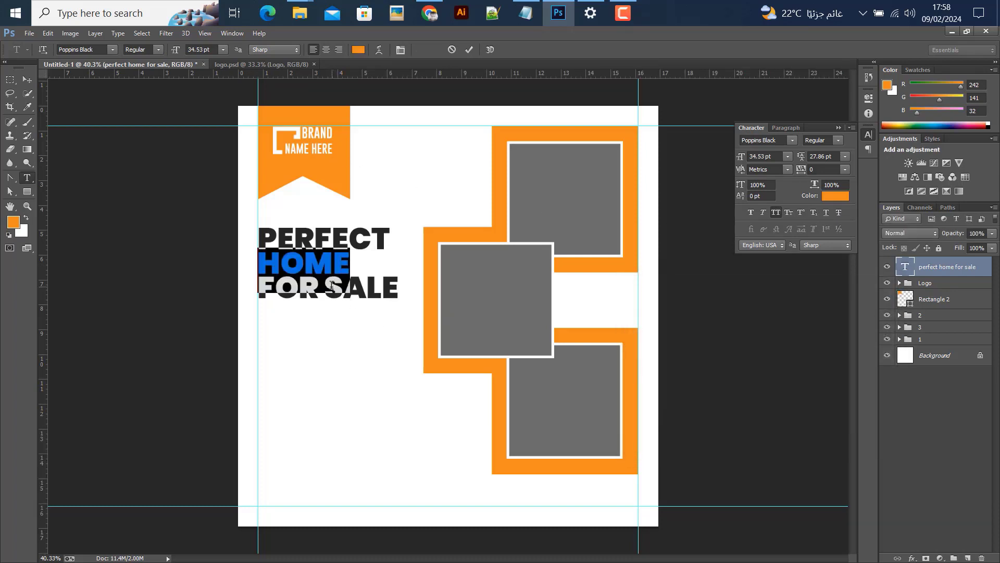
# Recolour the word SALE in the headline with the ribbon's orange.
pyautogui.doubleClick(360, 287)
pyautogui.click(835, 196)
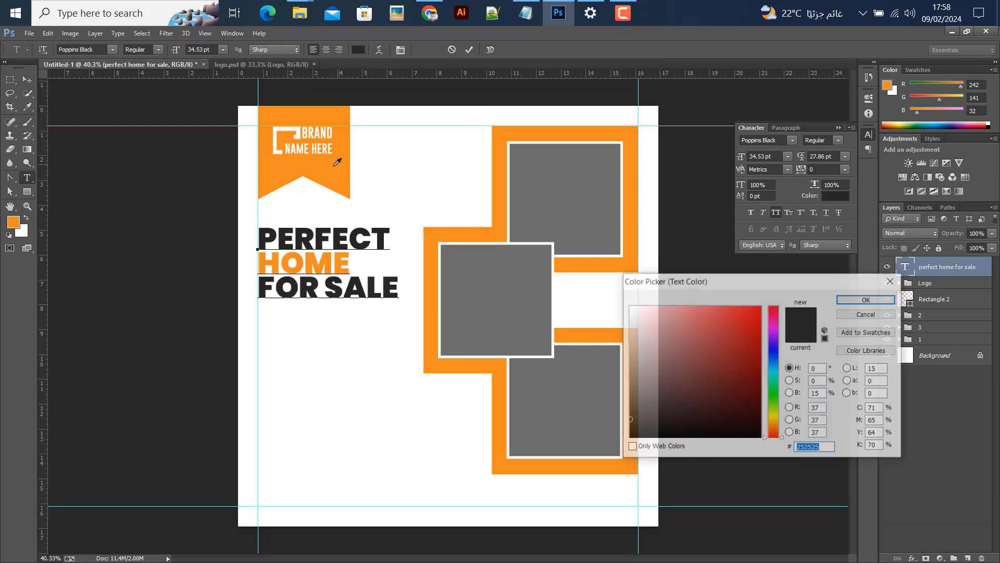
pyautogui.click(348, 160)
pyautogui.click(867, 299)
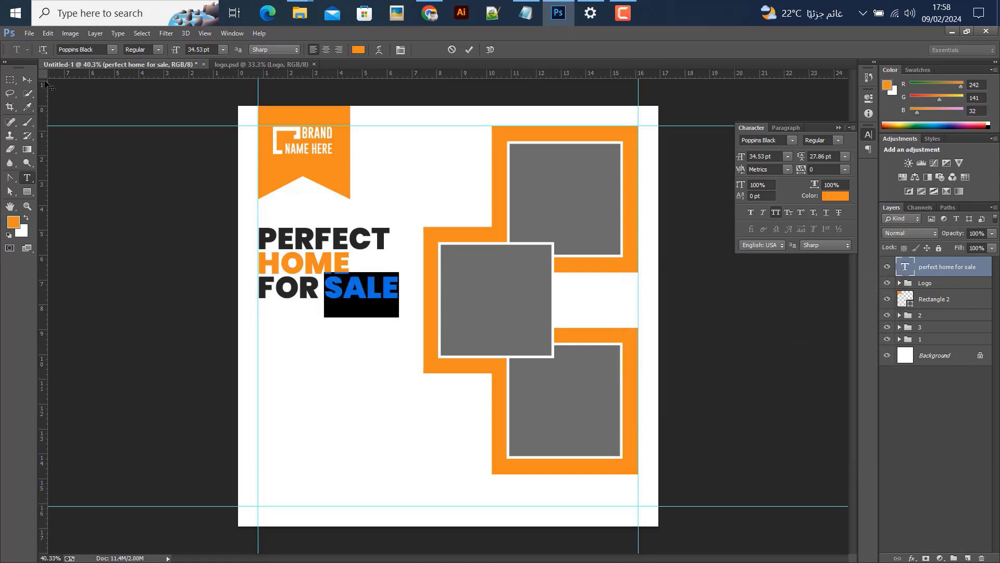
pyautogui.click(28, 79)
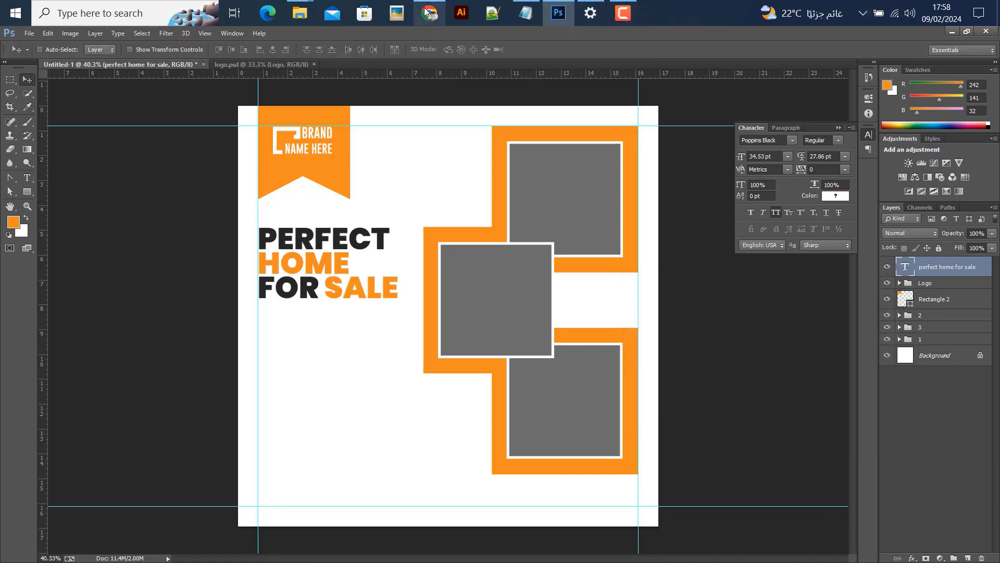
# Copy the opening of the Lorem Ipsum sample text from lipsum.com in Chrome and return to Photoshop.
pyautogui.click(430, 12)
pyautogui.click(655, 39)
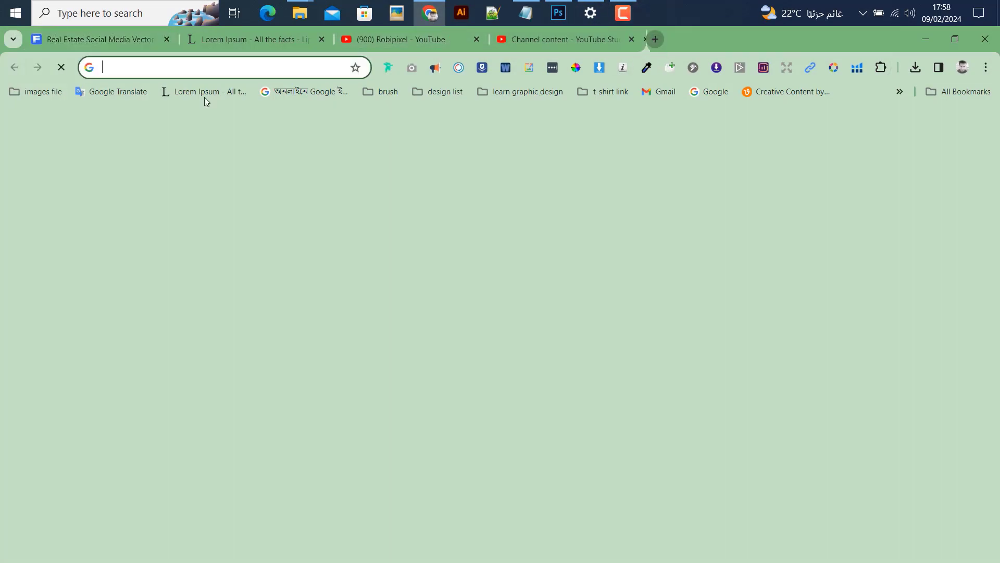
pyautogui.click(202, 95)
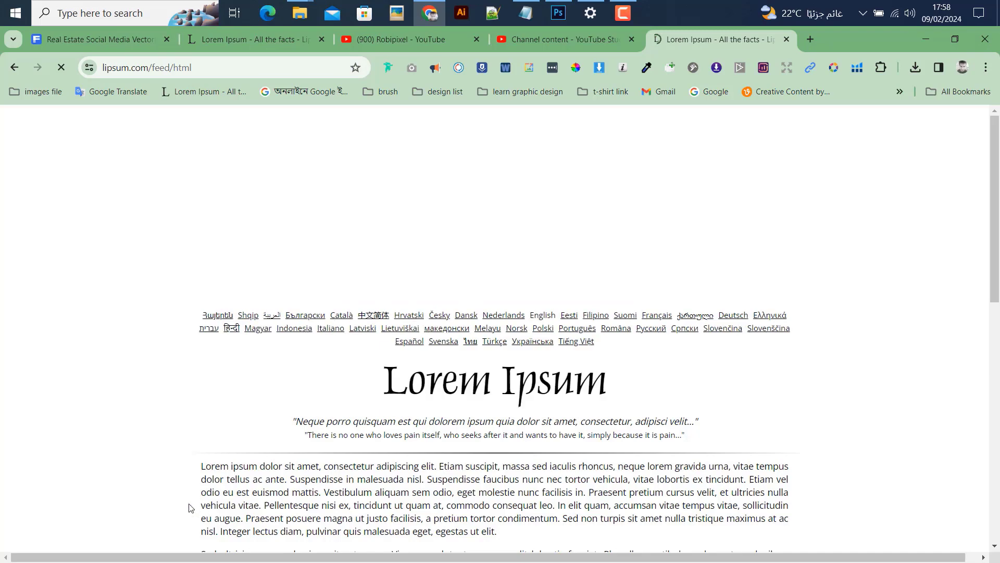
pyautogui.scroll(-2, 206, 429)
pyautogui.moveTo(202, 339); pyautogui.dragTo(289, 350)
pyautogui.click(558, 13)
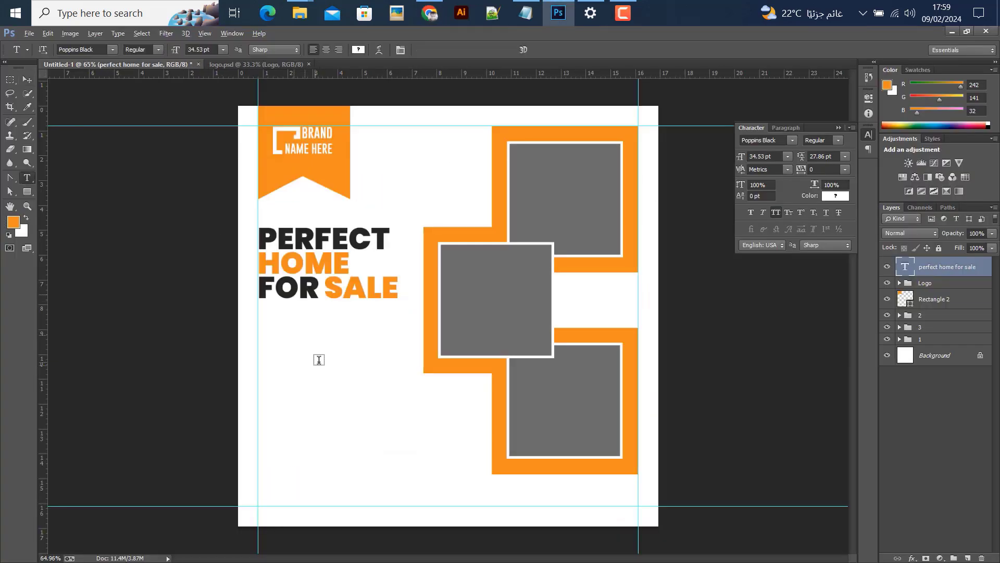
# Paste the Lorem ipsum text into a paragraph box below the headline, set at 8 pt with all caps off.
pyautogui.scroll(5, 320, 358)
pyautogui.moveTo(204, 305); pyautogui.dragTo(429, 357)
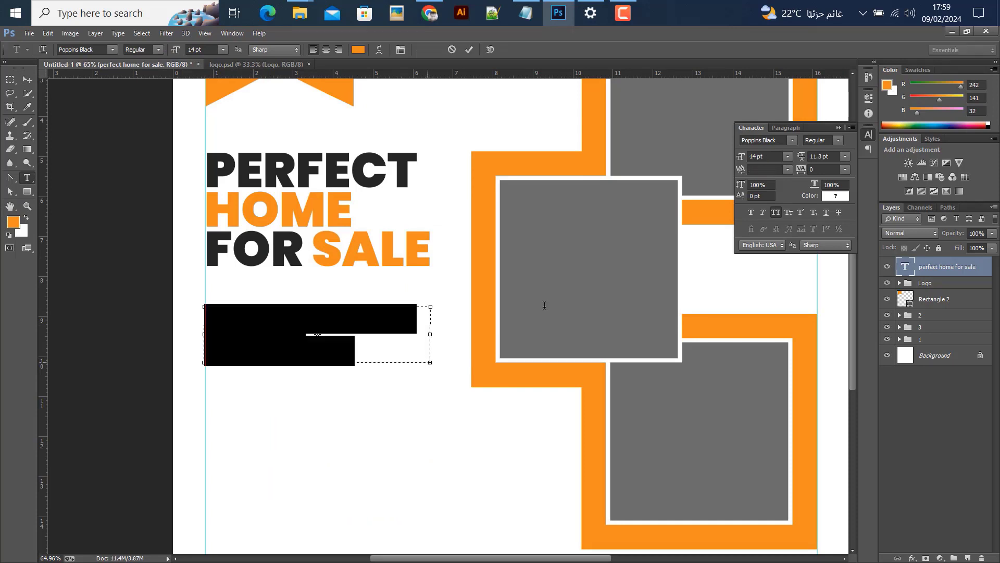
pyautogui.click(787, 159)
pyautogui.click(772, 197)
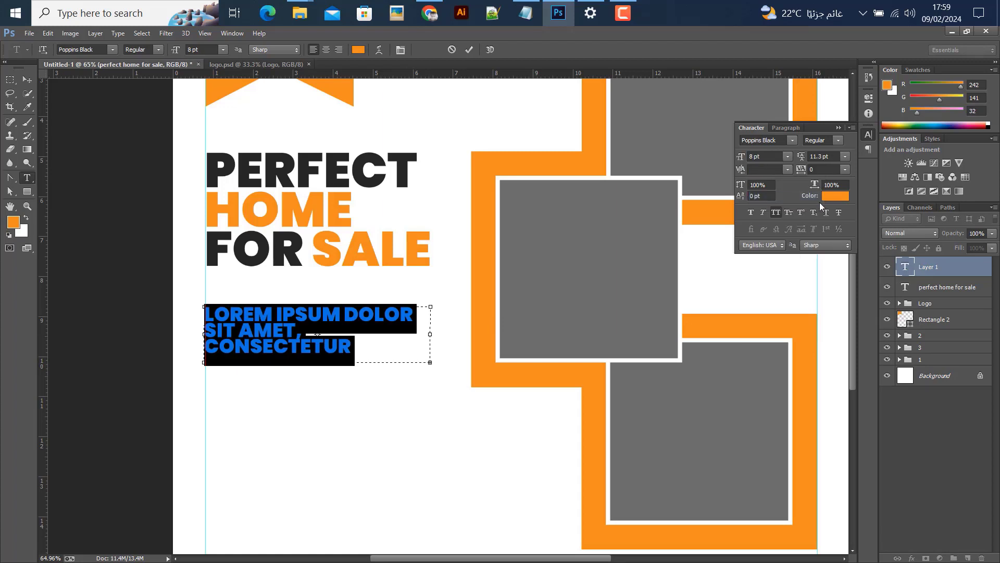
pyautogui.click(777, 212)
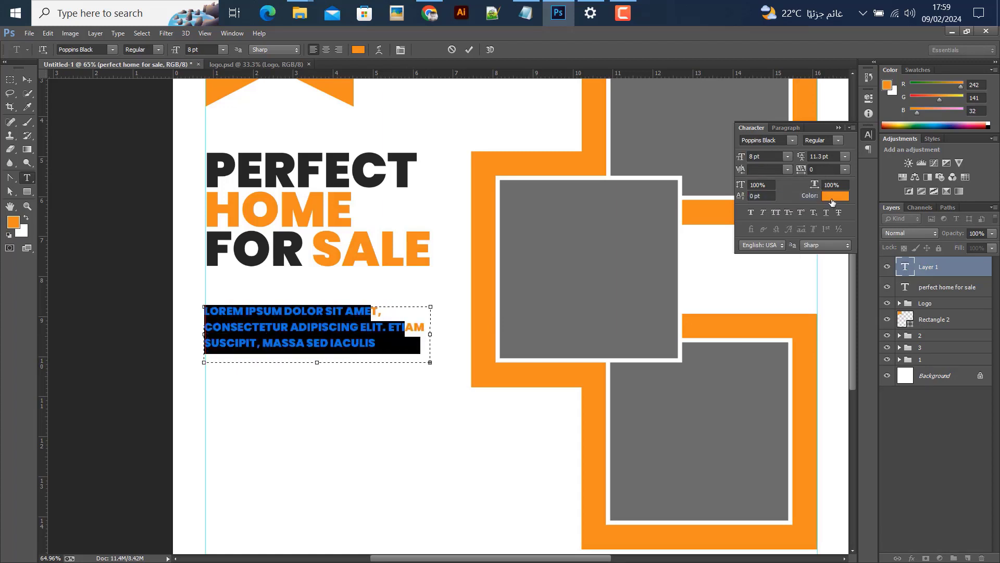
# Recolour the Lorem ipsum paragraph with the headline's dark grey, 252525.
pyautogui.click(830, 199)
pyautogui.click(405, 163)
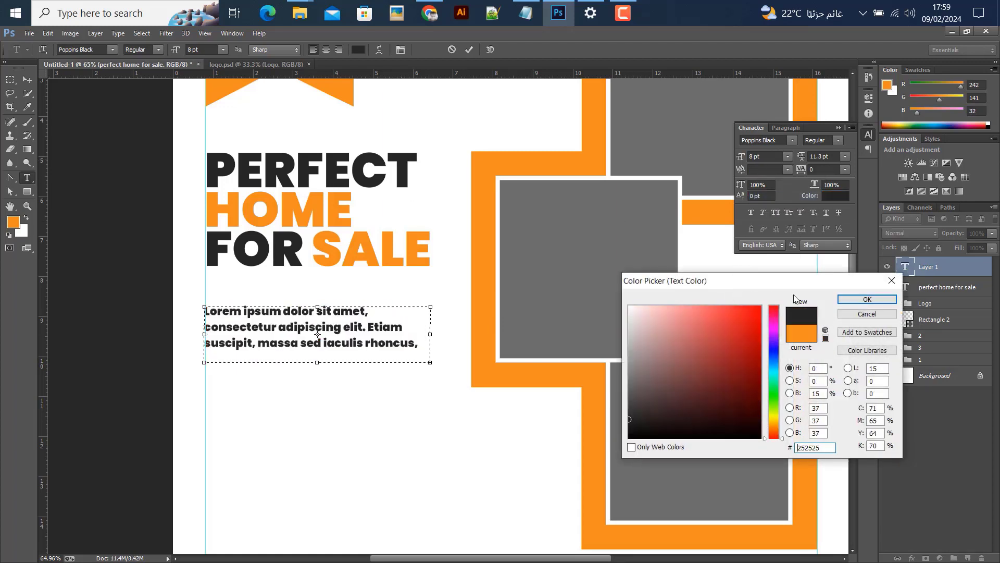
pyautogui.click(860, 301)
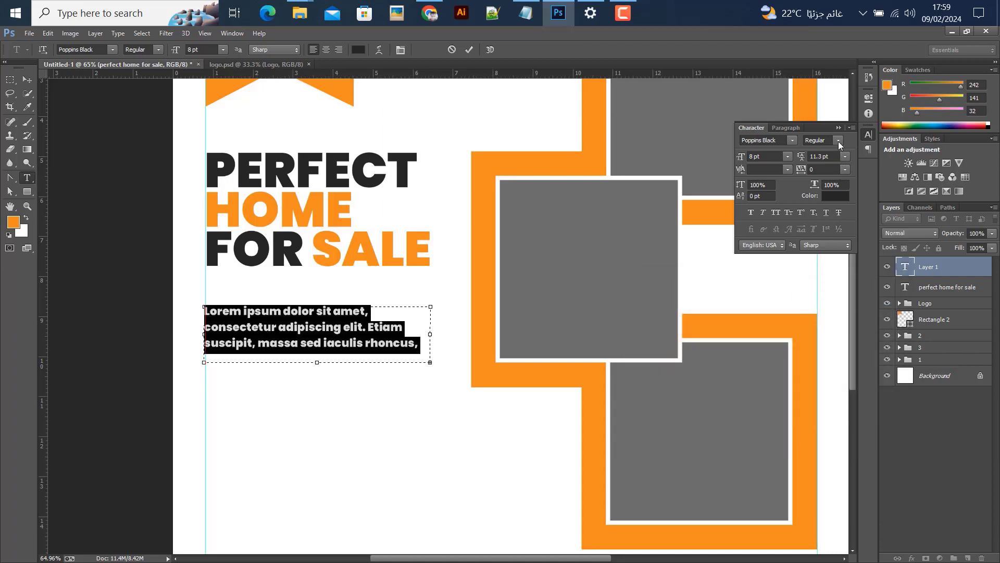
# Change the paragraph font to Poppins Medium and set its leading to 12 pt.
pyautogui.click(789, 141)
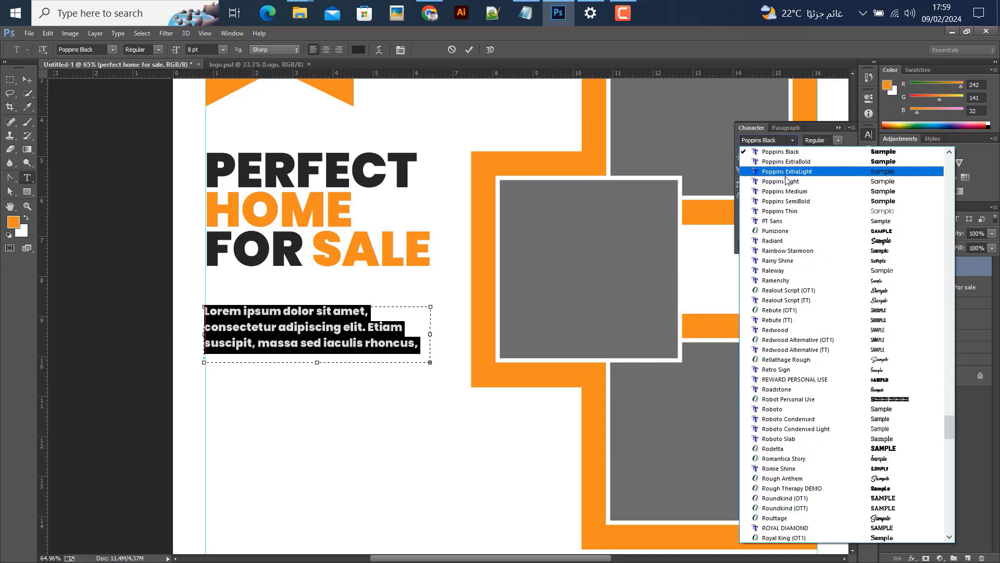
pyautogui.scroll(1, 781, 209)
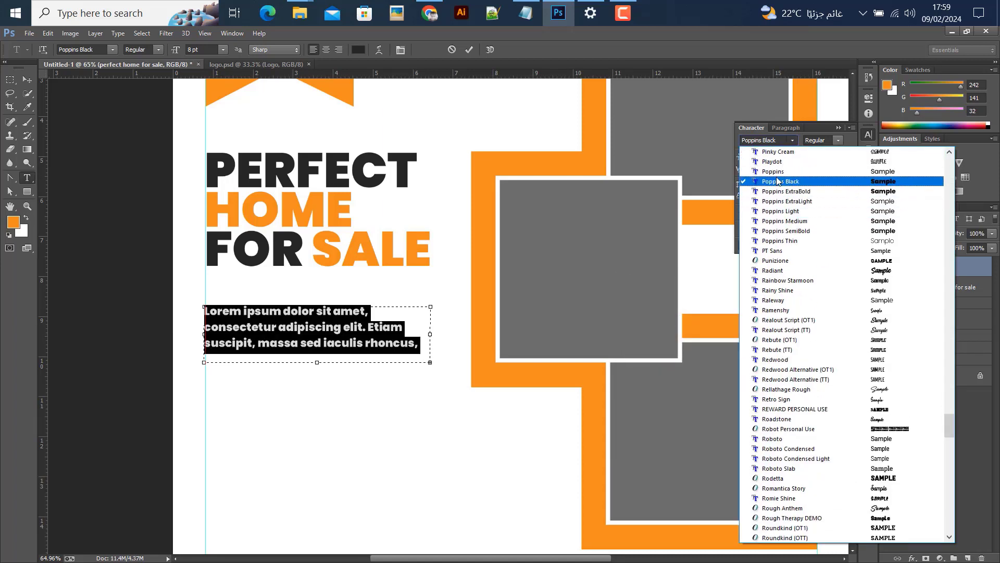
pyautogui.click(784, 222)
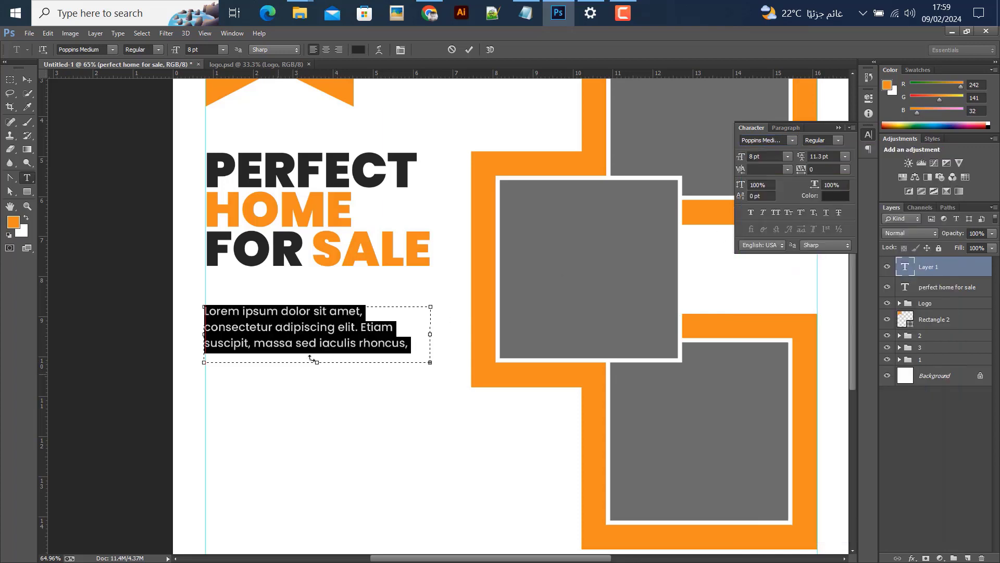
pyautogui.click(845, 157)
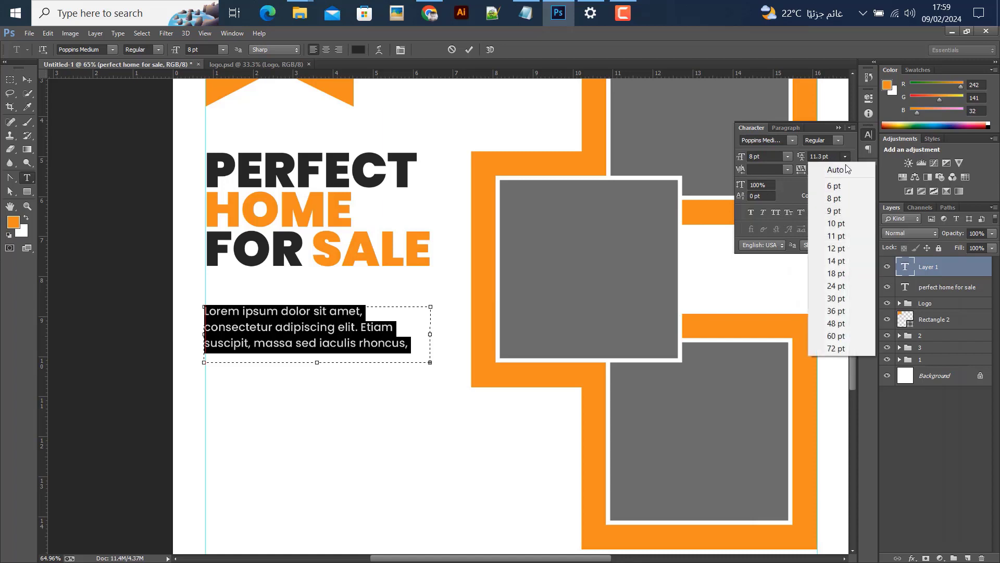
pyautogui.click(831, 252)
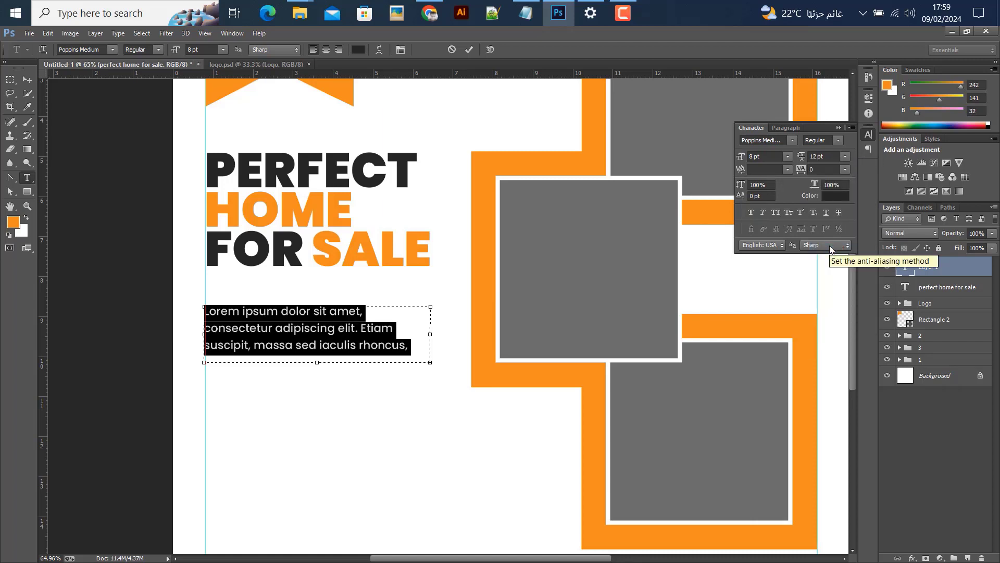
# Widen the paragraph box slightly and extend it to about 1.82 cm high so that four lines of text fit.
pyautogui.moveTo(433, 334); pyautogui.dragTo(443, 334)
pyautogui.moveTo(324, 362); pyautogui.dragTo(340, 379)
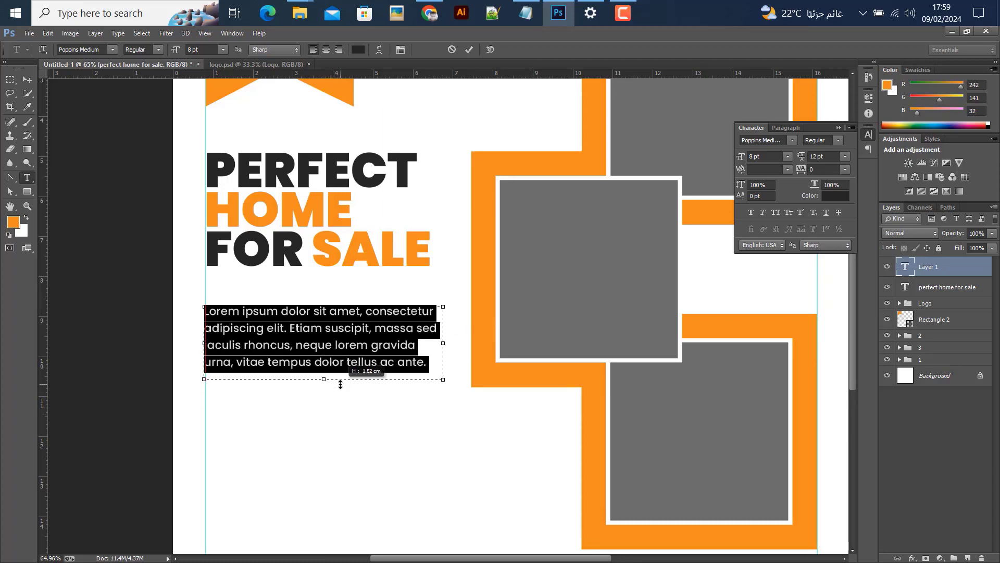
pyautogui.click(470, 50)
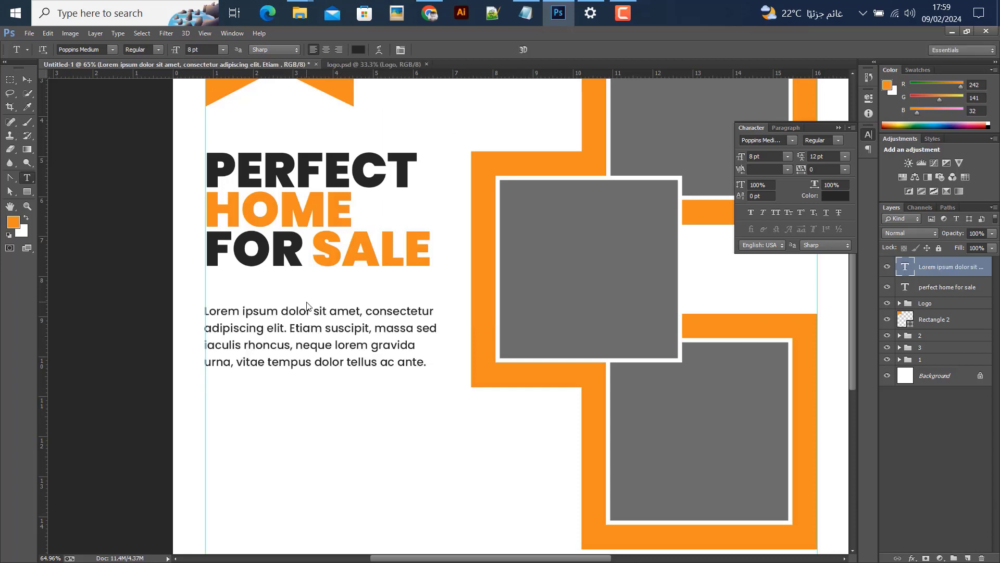
# Move the paragraph up to sit just below the headline, leaving a small gap.
pyautogui.hotkey('ctrl', '+')
pyautogui.hotkey('ctrl', '+')
pyautogui.click(27, 79)
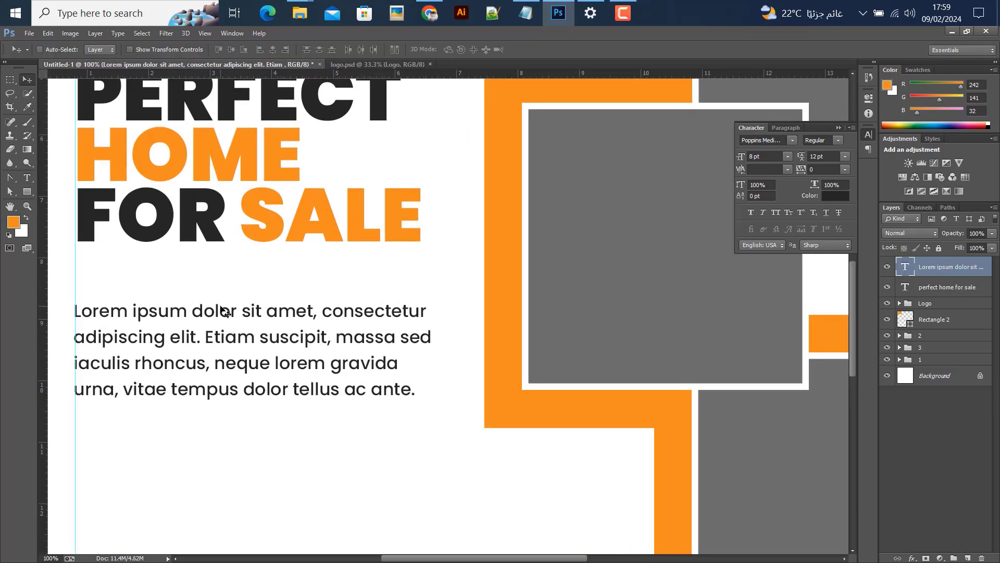
pyautogui.moveTo(220, 312); pyautogui.dragTo(218, 268)
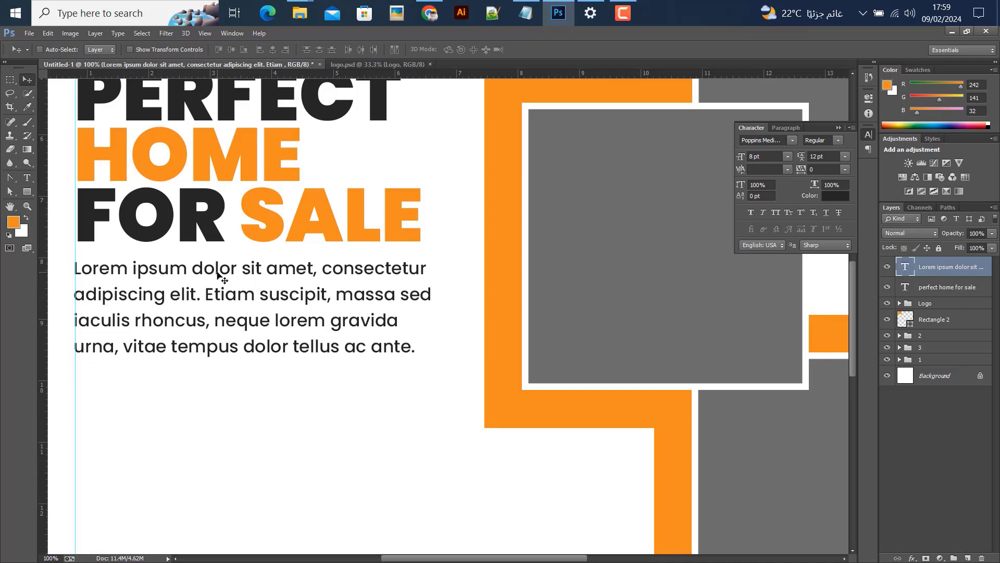
pyautogui.press('Down')
pyautogui.press('Down')
pyautogui.press('Down')
pyautogui.press('Down')
pyautogui.scroll(1, 221, 278)
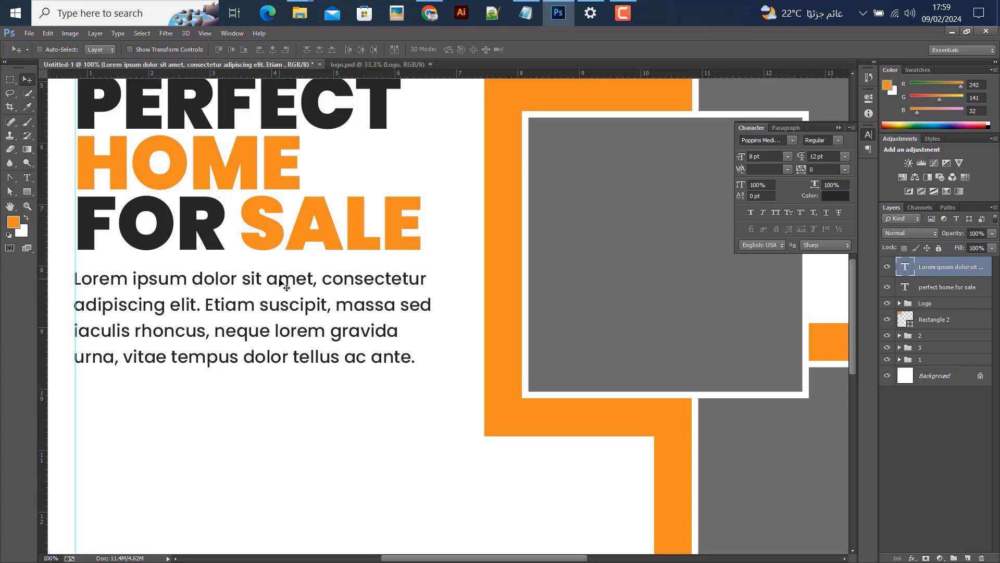
# Draw an orange button rectangle of about 455 x 112 px below the paragraph, against the left margin guide.
pyautogui.keyDown('alt'); pyautogui.scroll(-5, 279, 284); pyautogui.keyUp('alt')
pyautogui.keyDown('alt'); pyautogui.scroll(1, 300, 385); pyautogui.keyUp('alt')
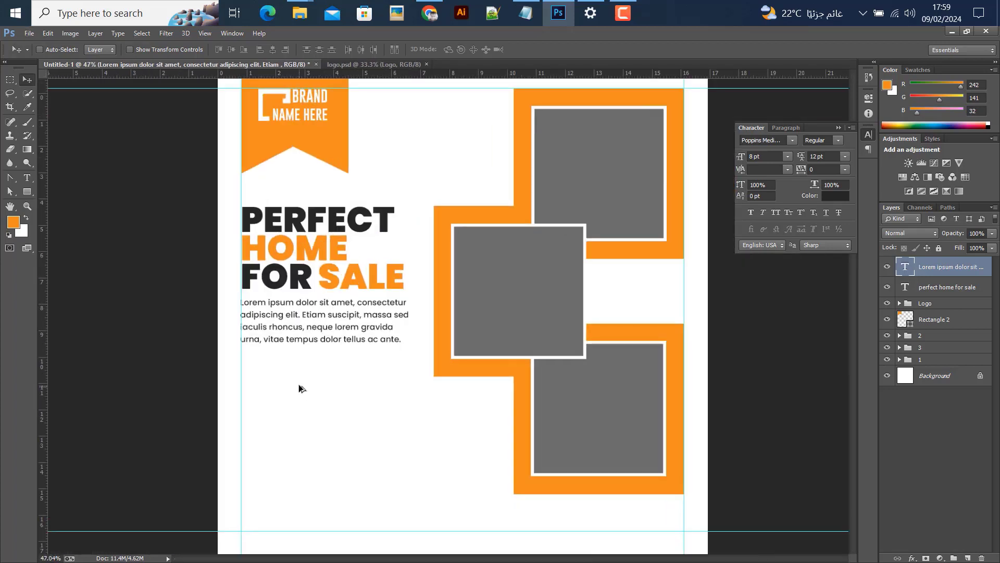
pyautogui.press('u')
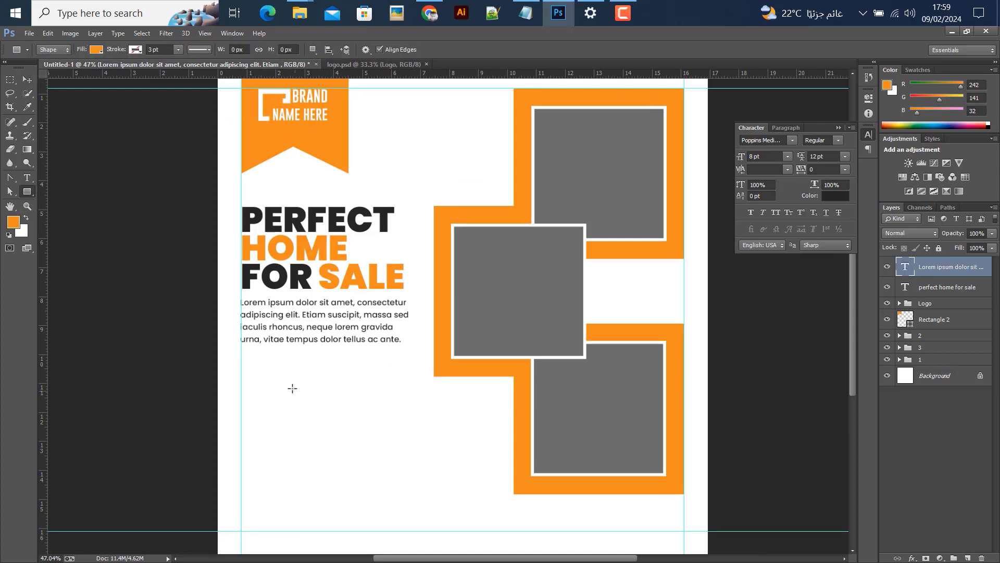
pyautogui.moveTo(242, 358); pyautogui.dragTo(353, 386)
pyautogui.click(29, 79)
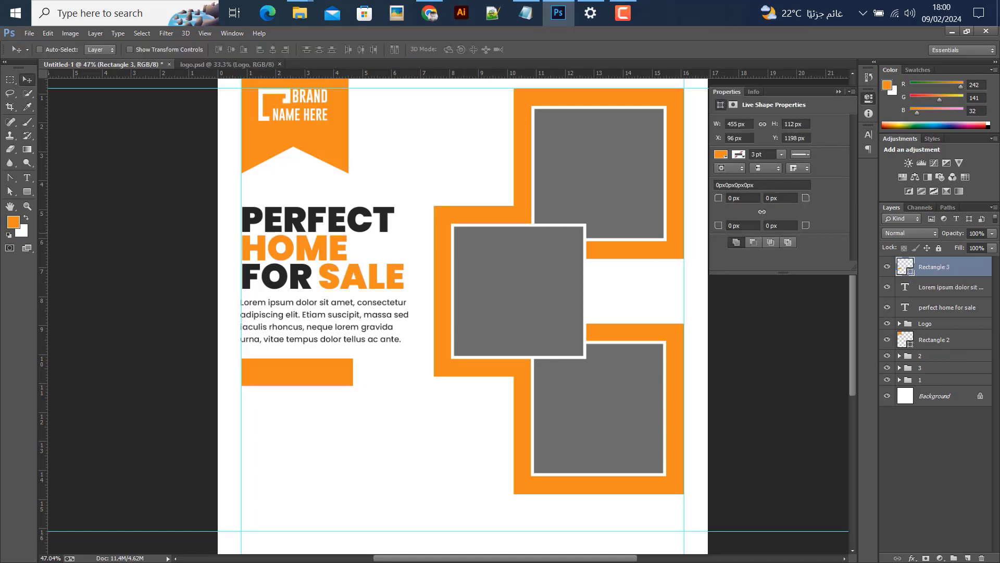
# Add the text "buy now" in the empty area below the orange button rectangle.
pyautogui.click(27, 178)
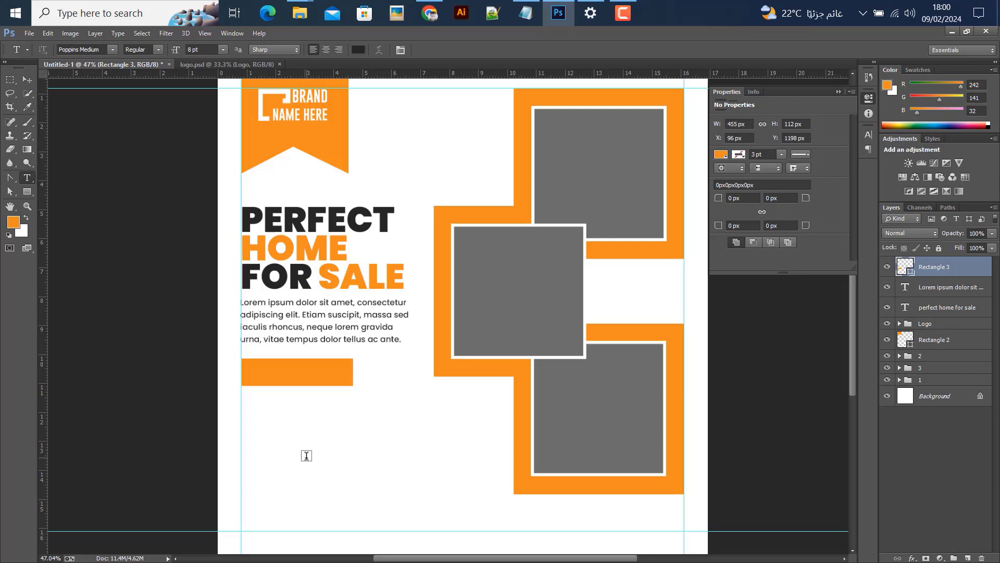
pyautogui.click(306, 455)
pyautogui.write('You')
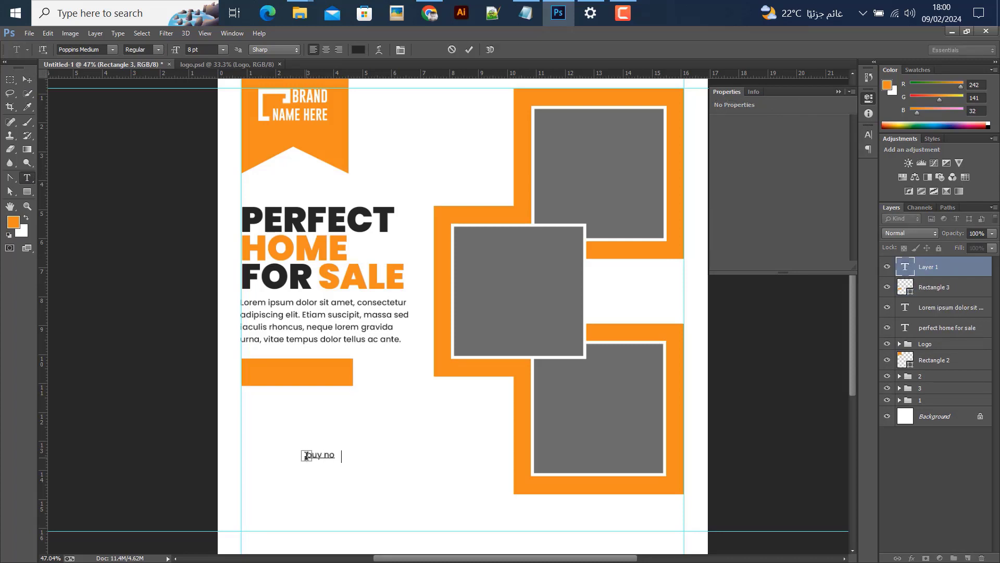
pyautogui.hotkey('ctrl', 'Return')
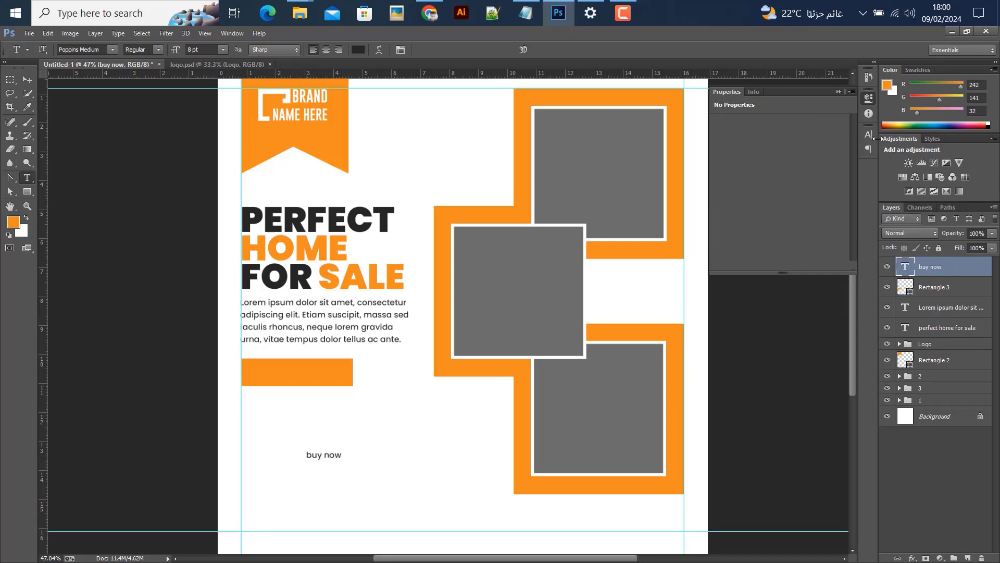
# Set the buy now text in all caps and move it onto the orange button rectangle.
pyautogui.click(872, 136)
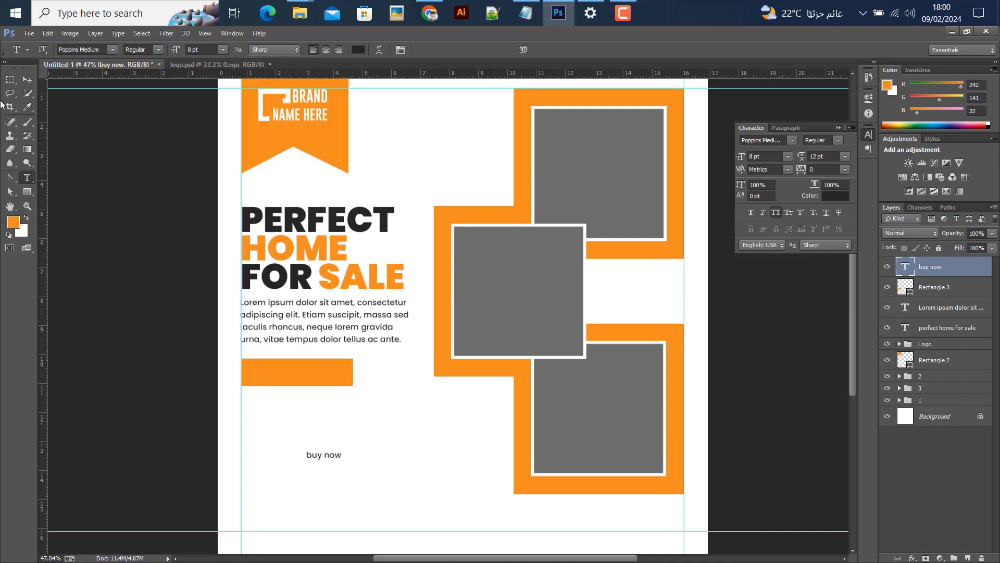
pyautogui.click(27, 79)
pyautogui.moveTo(322, 439); pyautogui.dragTo(292, 355)
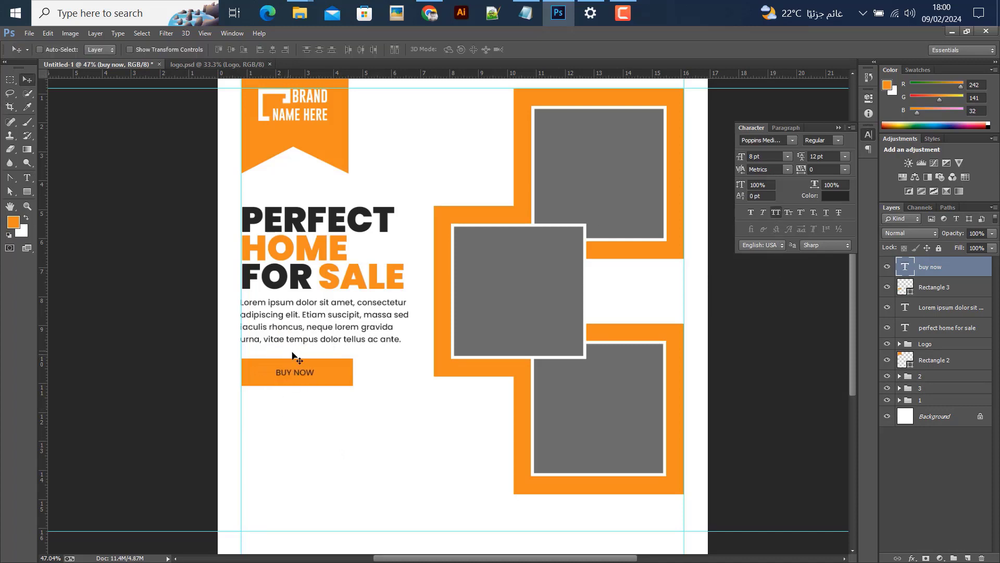
# Recolour the BUY NOW text white, ffffff, and change its font to Poppins SemiBold.
pyautogui.click(407, 476)
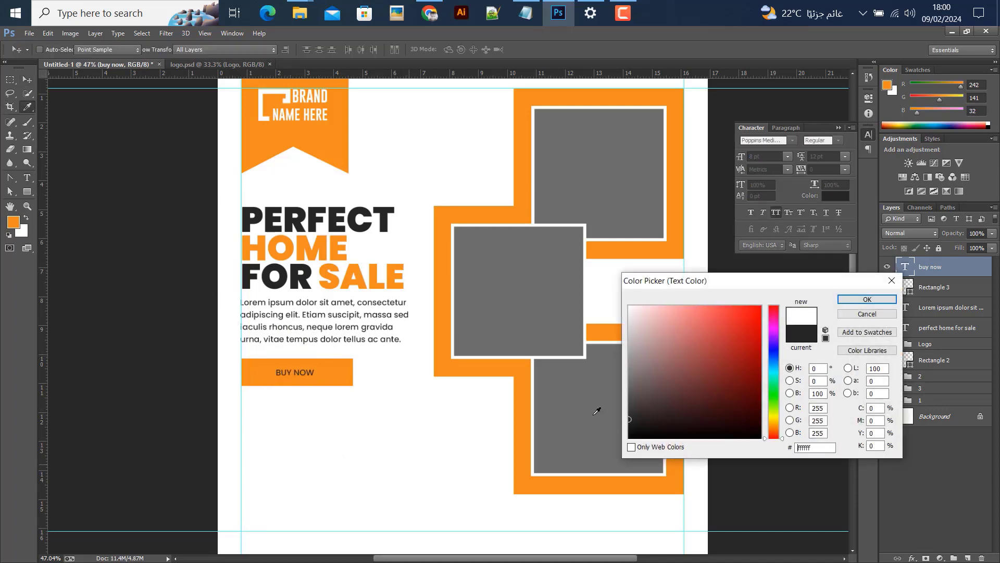
pyautogui.click(868, 300)
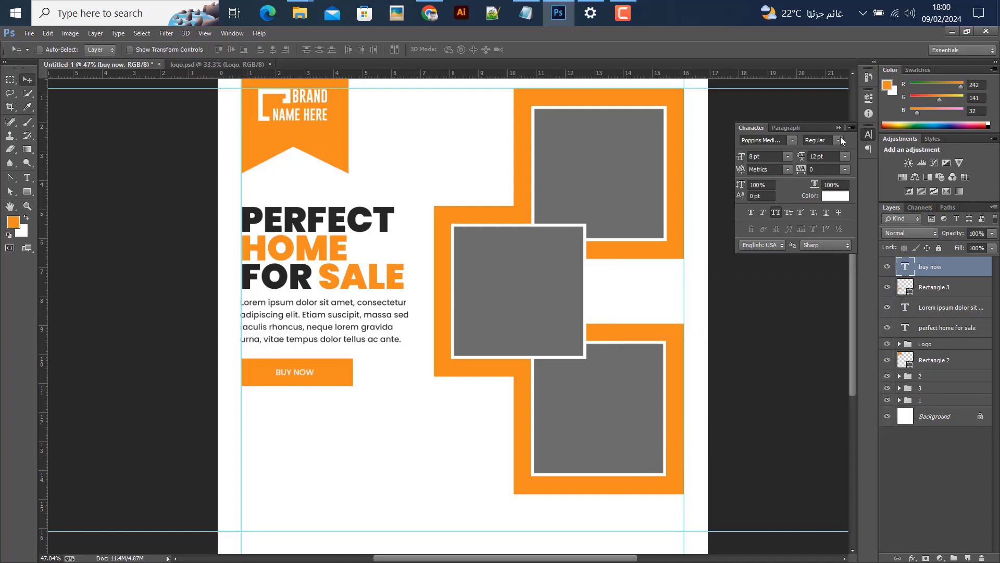
pyautogui.click(792, 140)
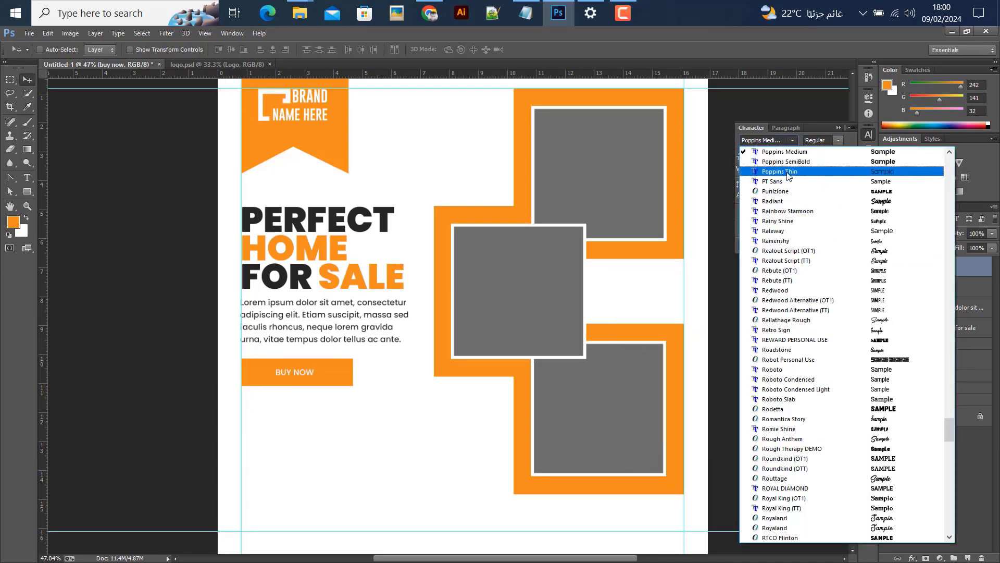
pyautogui.click(781, 162)
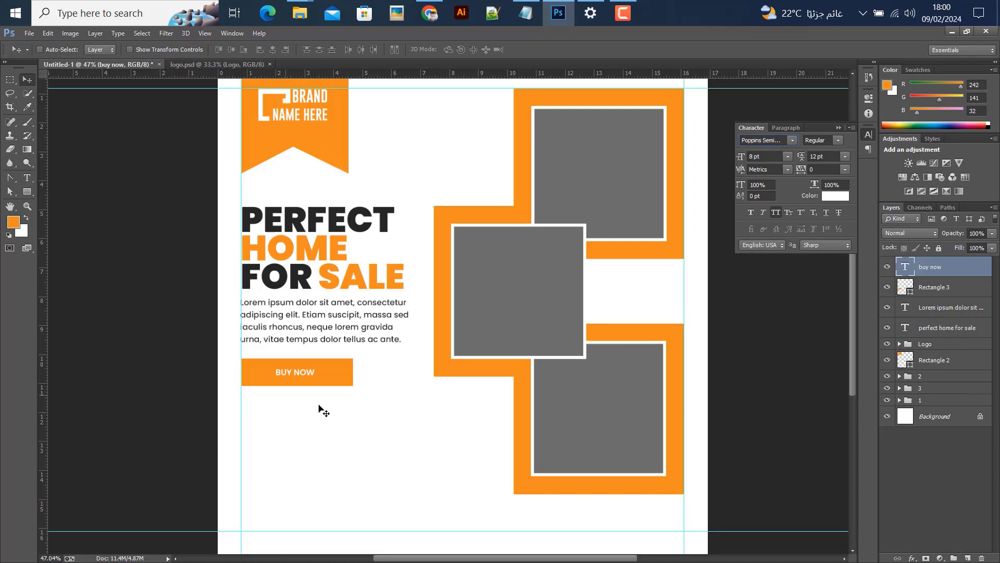
# Scale the BUY NOW text up to about 12.4 pt inside the button.
pyautogui.hotkey('ctrl', 't')
pyautogui.moveTo(315, 381); pyautogui.dragTo(327, 383)
pyautogui.click(524, 49)
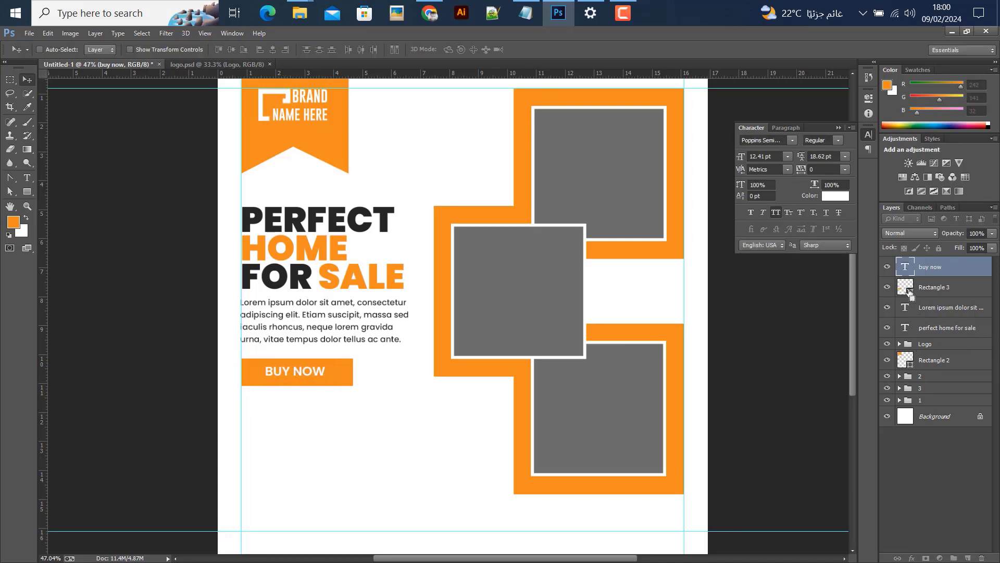
# Centre the BUY NOW text horizontally and vertically on the orange button rectangle and clear the selection.
pyautogui.click(272, 50)
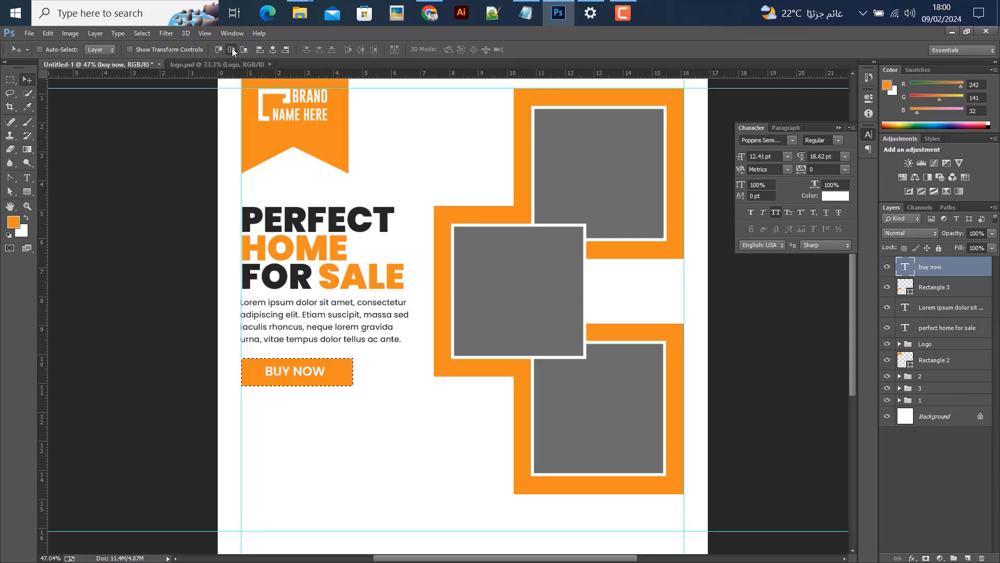
pyautogui.click(232, 51)
pyautogui.hotkey('ctrl', 'd')
pyautogui.scroll(-3, 420, 334)
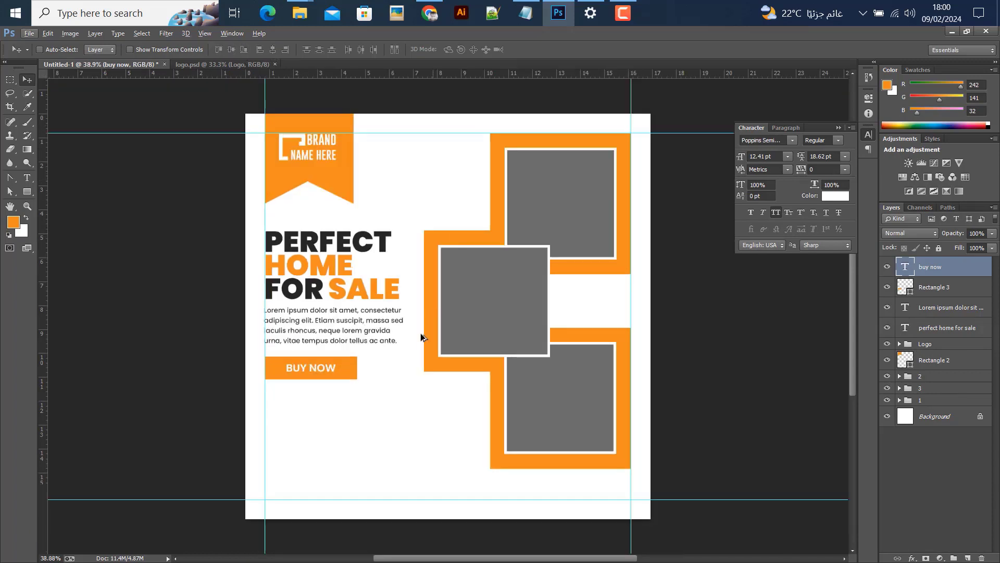
# Group the buy now text, its button rectangle, the body text and the headline, and check the group by toggling its visibility.
pyautogui.keyDown('shift'); pyautogui.click(943, 329); pyautogui.keyUp('shift')
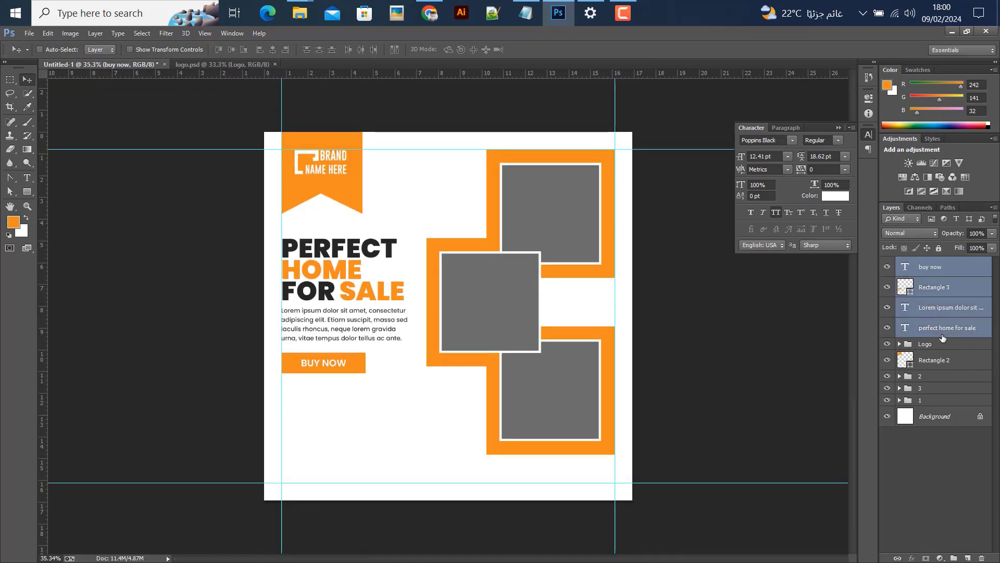
pyautogui.hotkey('ctrl', 'g')
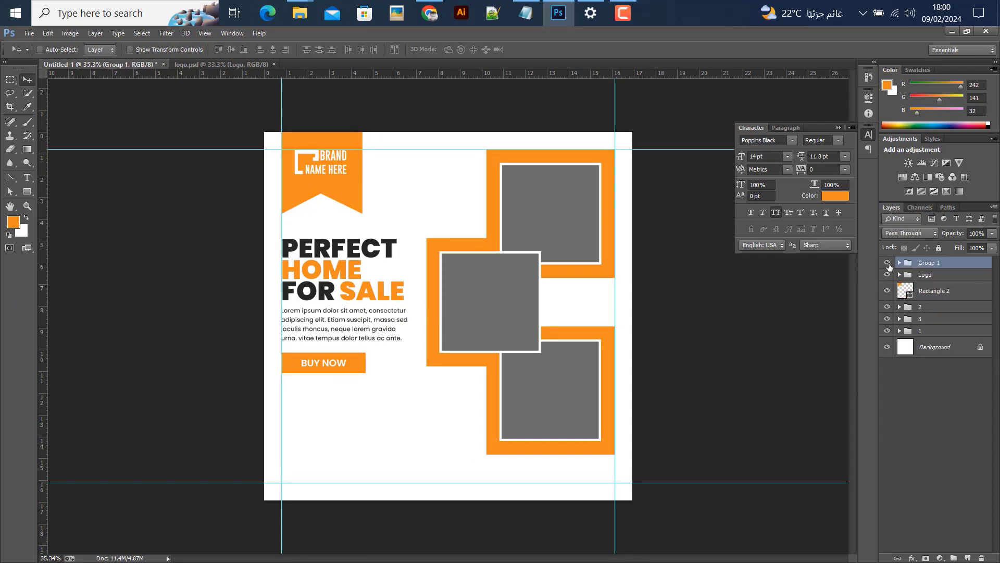
pyautogui.click(886, 264)
pyautogui.click(886, 263)
# Nudge the BUY NOW text and its rectangle up 20 px together, closer to the body text.
pyautogui.click(899, 263)
pyautogui.click(938, 279)
pyautogui.keyDown('shift'); pyautogui.click(936, 301); pyautogui.keyUp('shift')
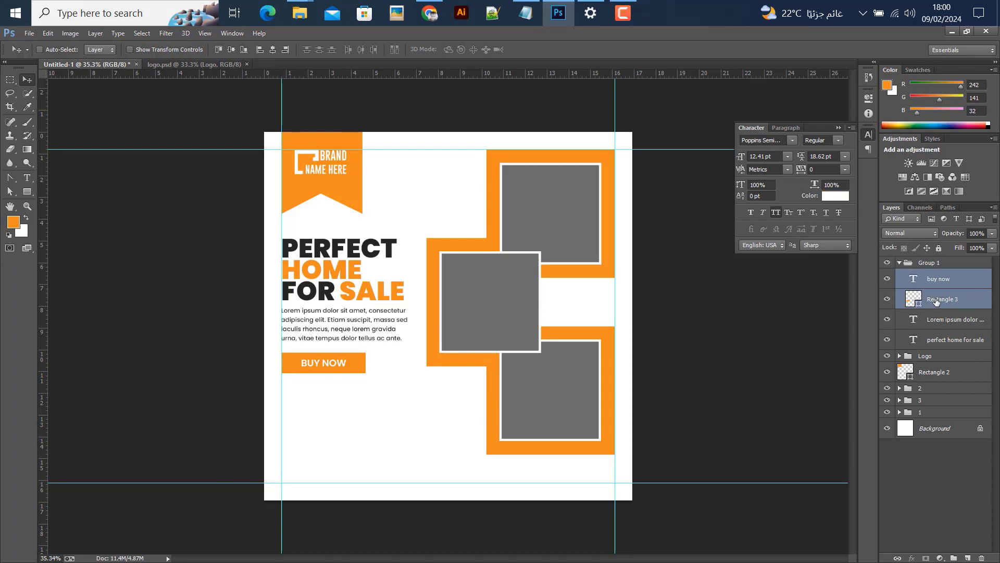
pyautogui.hotkey('shift', 'Up')
pyautogui.hotkey('shift', 'Up')
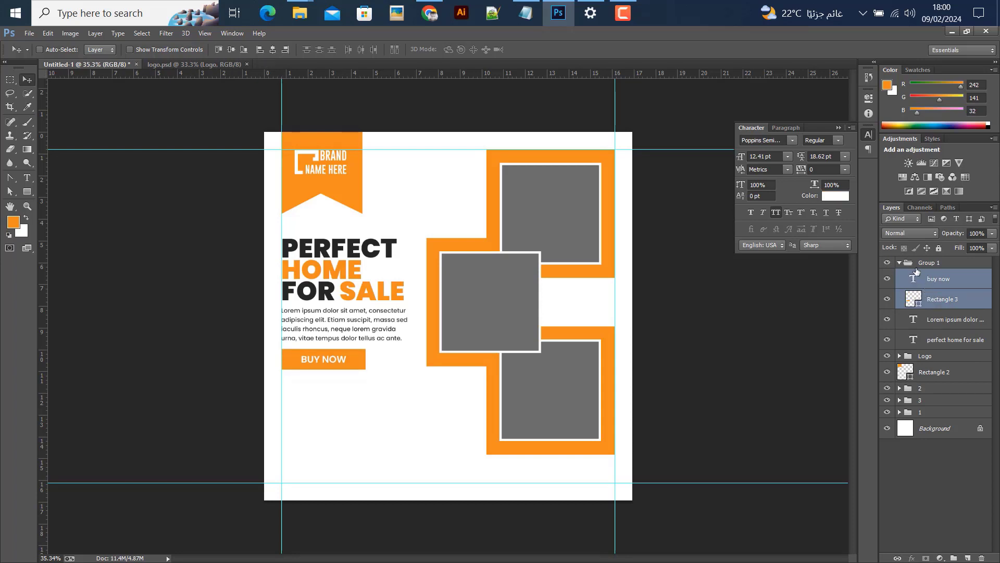
# Rename the new group holding the headline, body text and button as title.
pyautogui.click(899, 263)
pyautogui.doubleClick(936, 262)
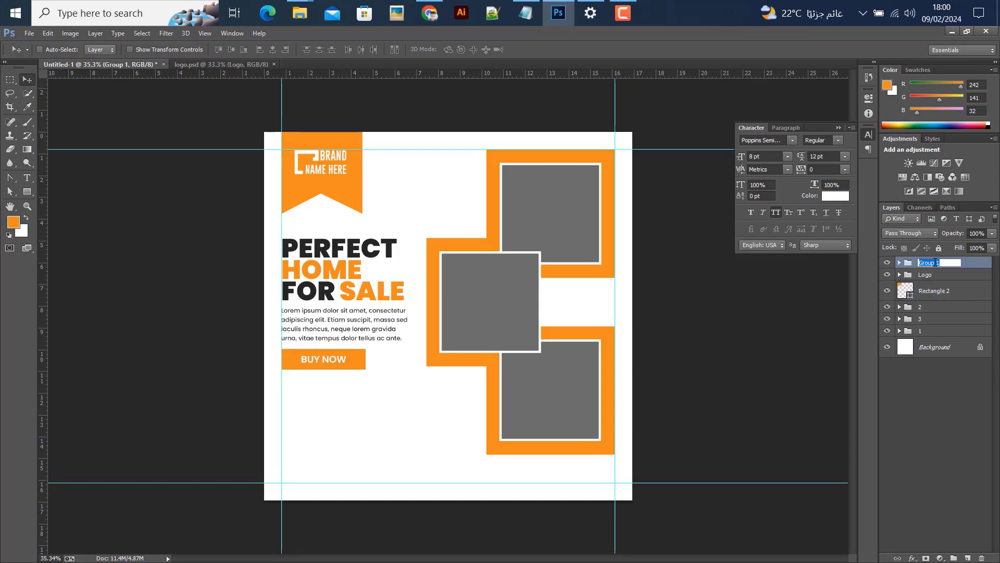
pyautogui.write('title')
pyautogui.press('Return')
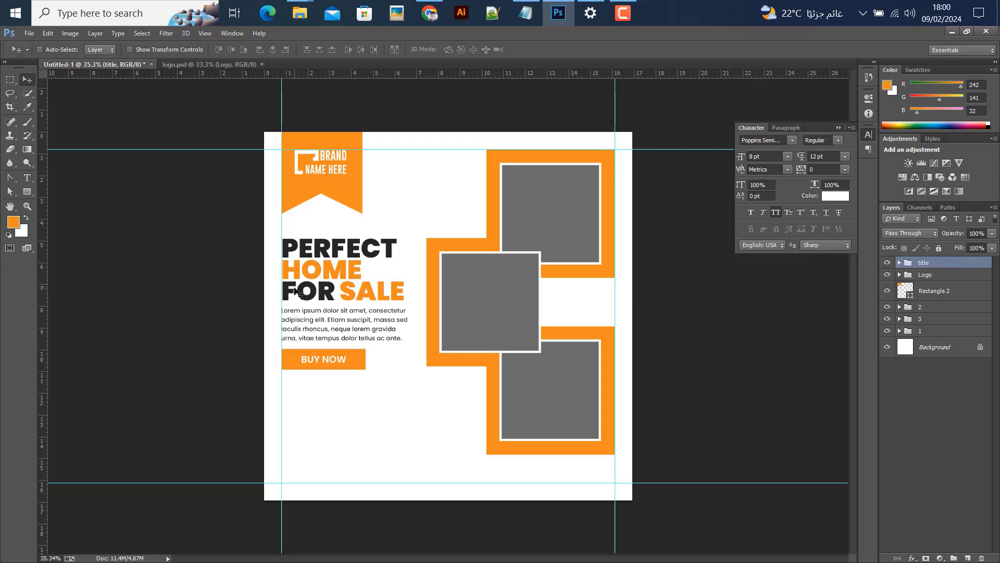
# Nudge the title group up 10 px and the orange logo ribbon shape up 20 px.
pyautogui.hotkey('shift', 'Up')
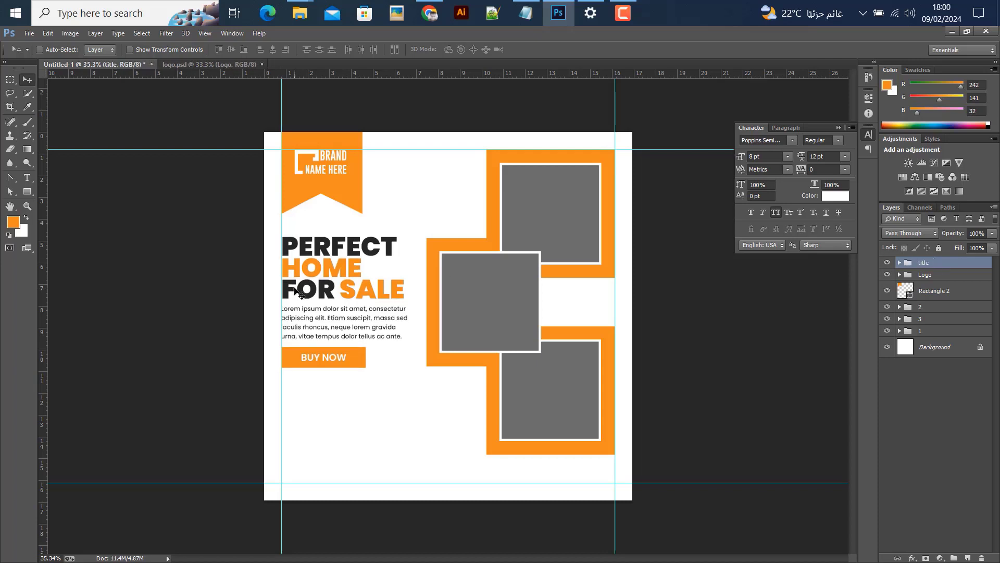
pyautogui.keyDown('ctrl'); pyautogui.click(334, 198); pyautogui.keyUp('ctrl')
pyautogui.hotkey('shift', 'Up')
pyautogui.hotkey('shift', 'Up')
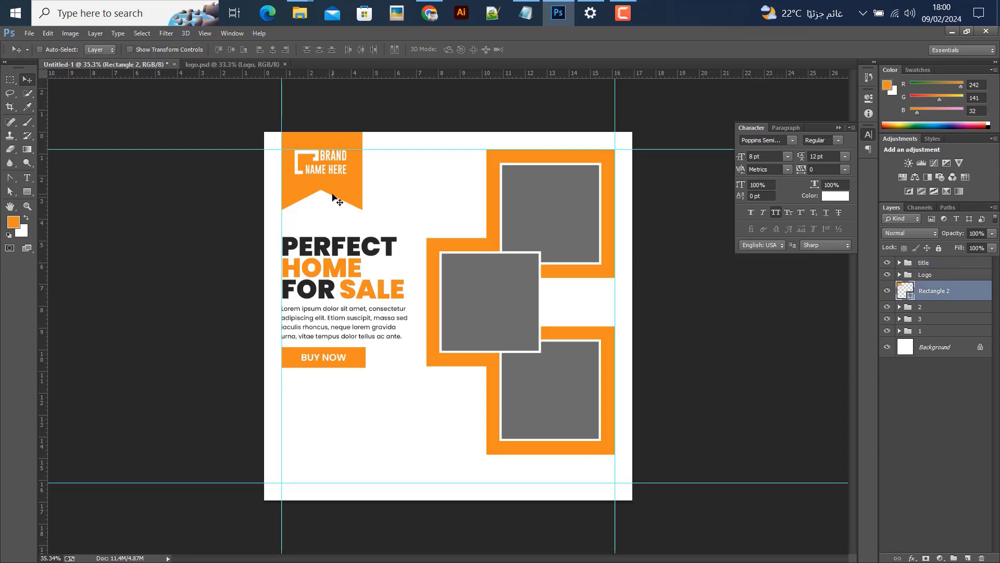
# Draw an orange rectangle about 1248 x 400 px below the BUY NOW button and extend its upper edge to about 451 px height.
pyautogui.click(28, 193)
pyautogui.moveTo(251, 382)
pyautogui.mouseDown()
pyautogui.moveTo(446, 453)
pyautogui.moveTo(481, 456)
pyautogui.mouseUp()
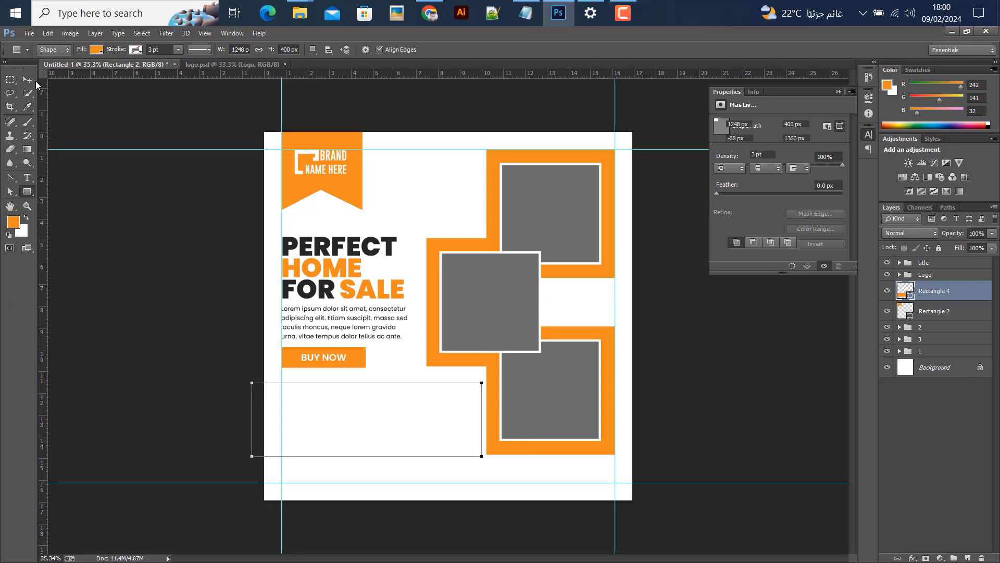
pyautogui.press('v')
pyautogui.hotkey('ctrl', 't')
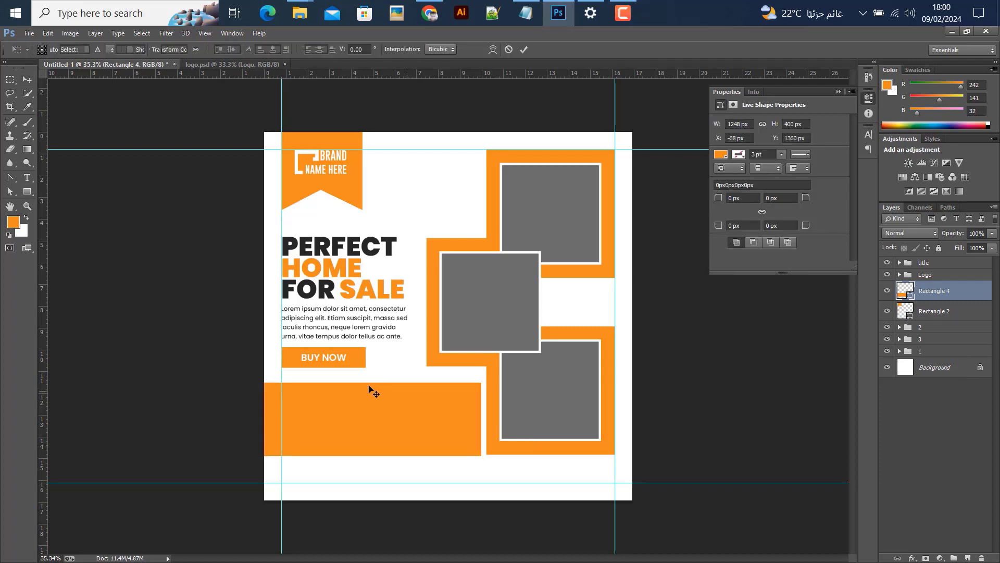
pyautogui.moveTo(367, 379); pyautogui.dragTo(365, 372)
pyautogui.click(524, 50)
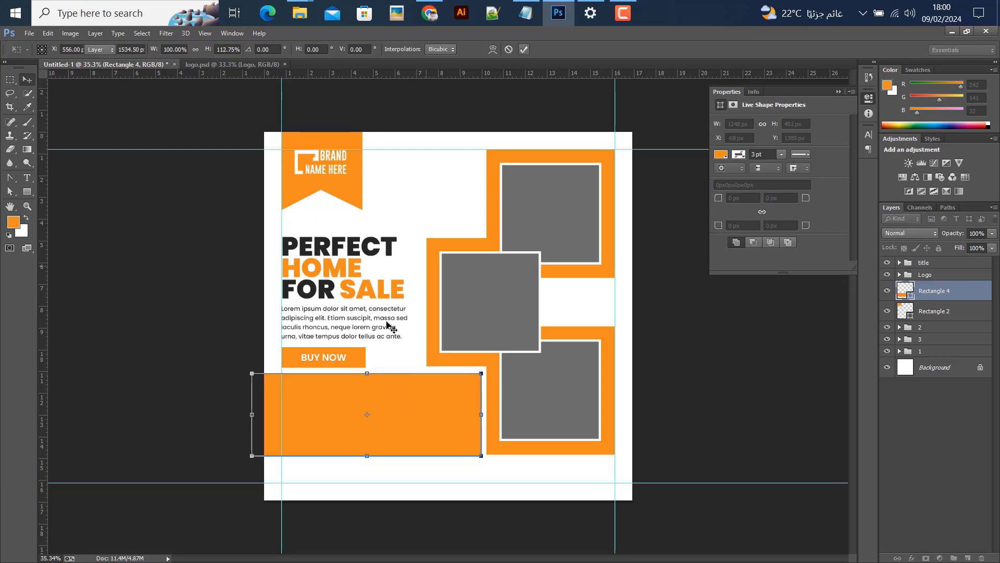
# Delete the BUY NOW text and its button rectangle from the title group.
pyautogui.click(904, 266)
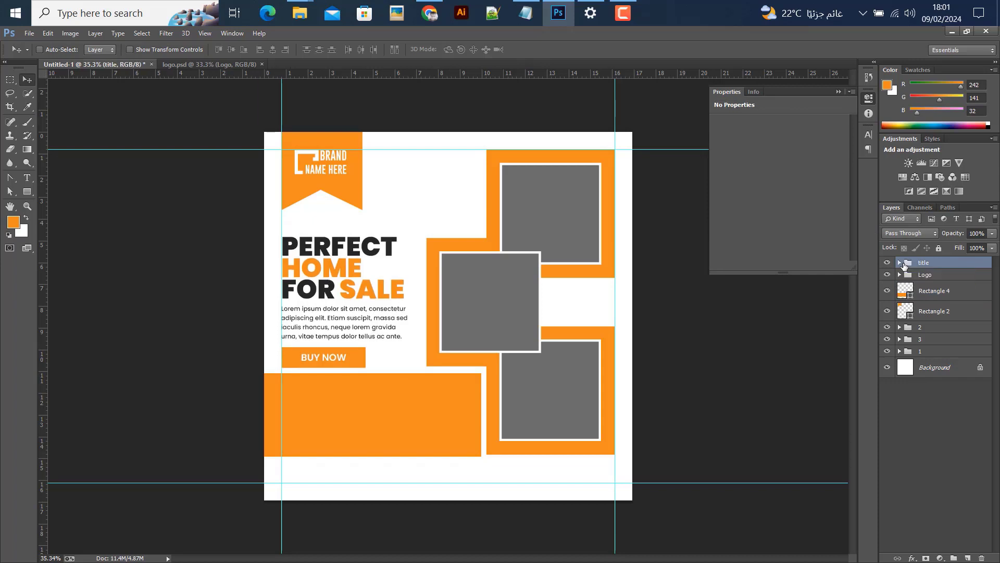
pyautogui.keyDown('ctrl'); pyautogui.click(363, 364); pyautogui.keyUp('ctrl')
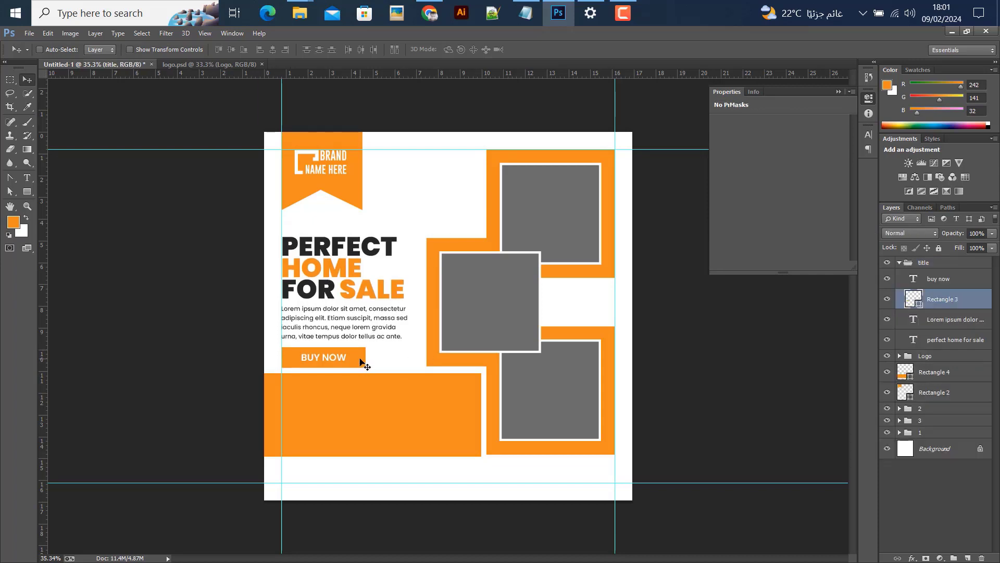
pyautogui.keyDown('ctrl'); pyautogui.click(926, 280); pyautogui.keyUp('ctrl')
pyautogui.press('Delete')
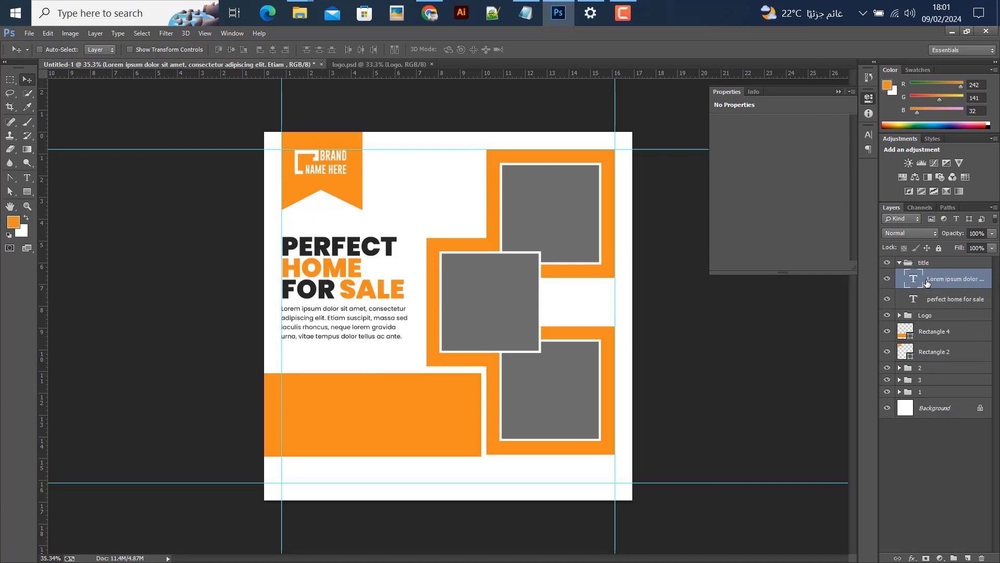
# Move the title group down 80 px, closer to the large orange rectangle.
pyautogui.click(899, 263)
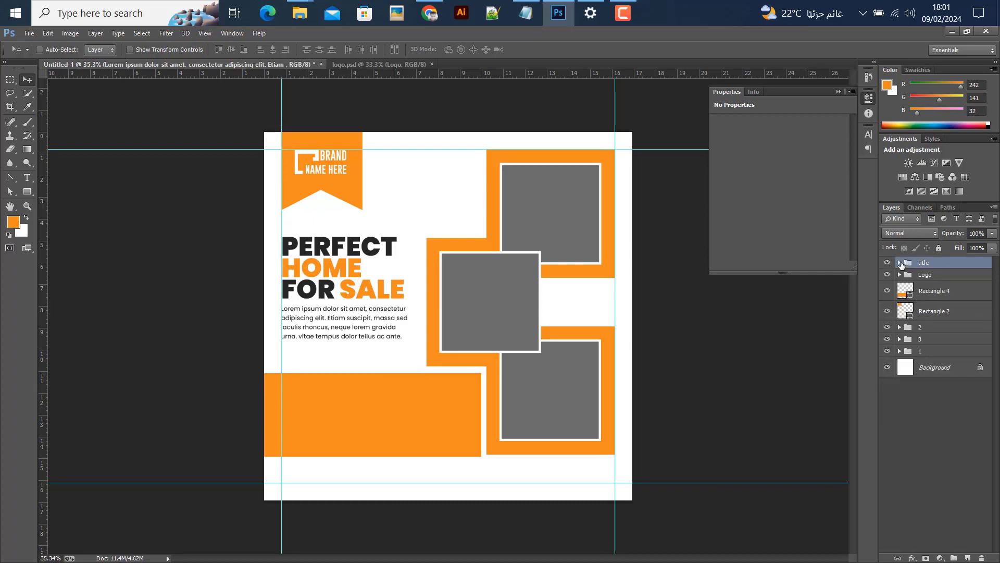
pyautogui.hotkey('shift', 'Down')
pyautogui.hotkey('shift', 'Down')
pyautogui.hotkey('shift', 'Down')
pyautogui.hotkey('shift', 'Down')
pyautogui.hotkey('shift', 'Down')
pyautogui.hotkey('shift', 'Down')
pyautogui.hotkey('shift', 'Down')
pyautogui.hotkey('shift', 'Down')
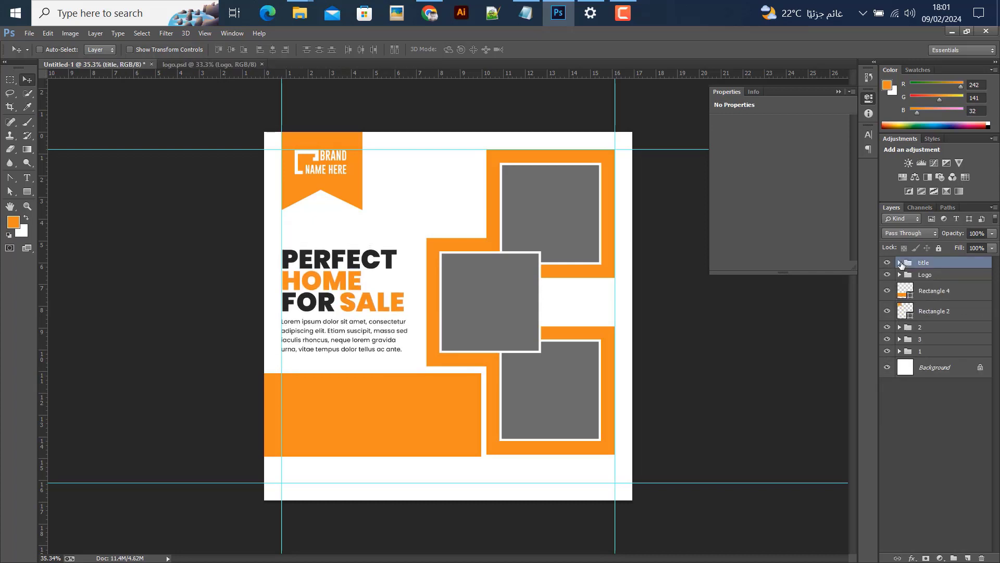
pyautogui.hotkey('shift', 'Up')
pyautogui.hotkey('shift', 'Down')
# Narrow the large orange rectangle from its right edge to about 99.2% width, widening the gap to the picture frame.
pyautogui.keyDown('ctrl'); pyautogui.click(412, 412); pyautogui.keyUp('ctrl')
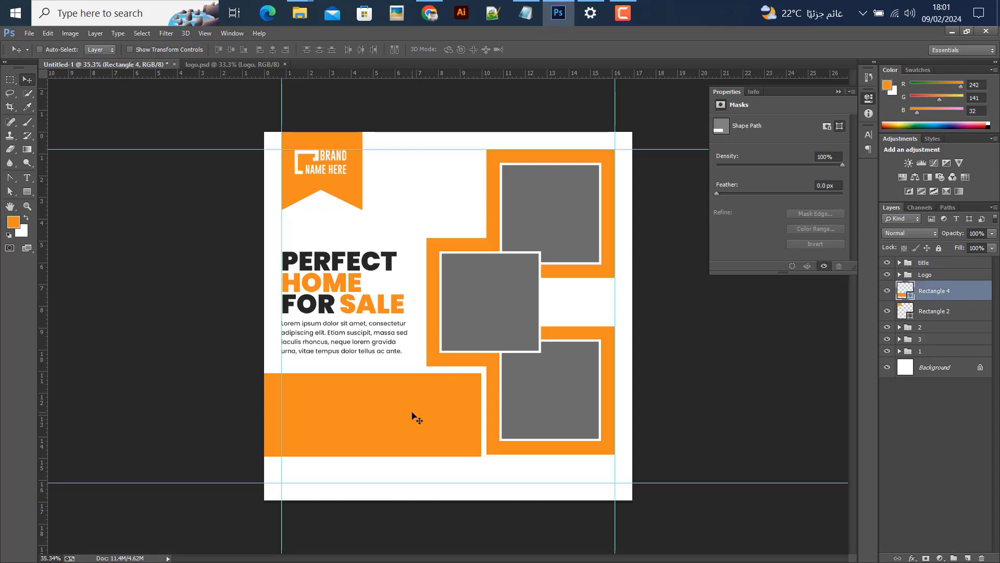
pyautogui.hotkey('ctrl', 't')
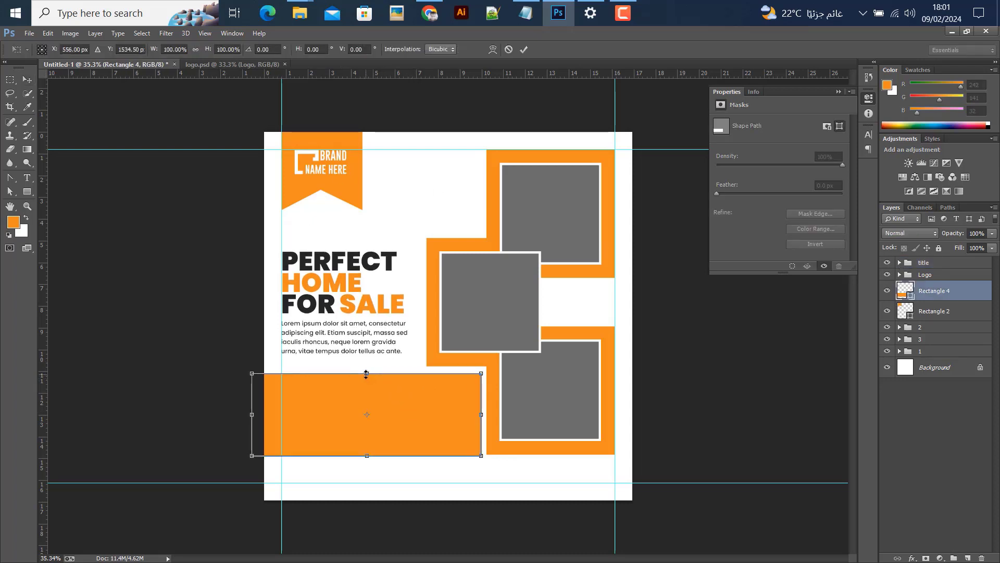
pyautogui.scroll(3, 371, 410)
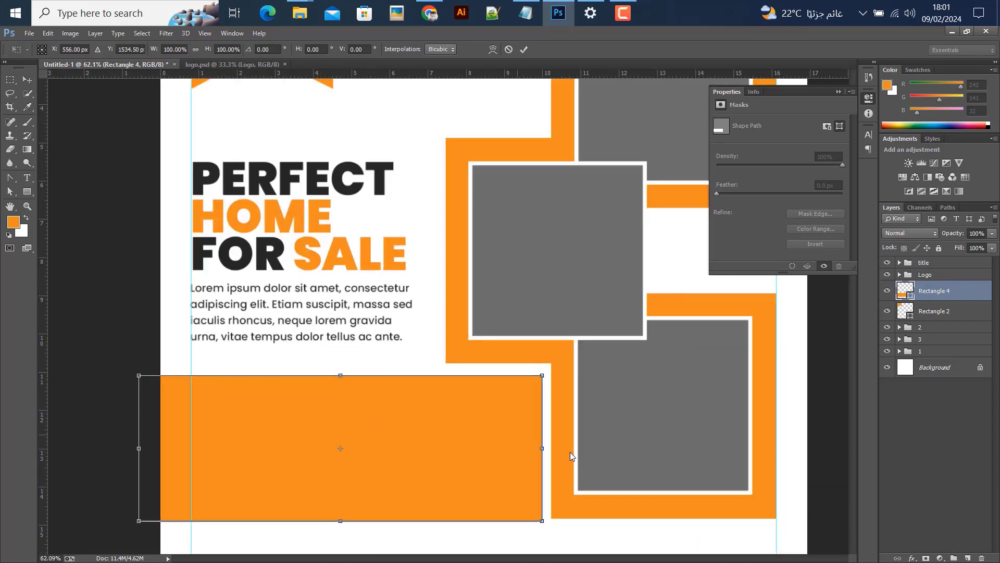
pyautogui.moveTo(545, 450); pyautogui.dragTo(540, 450)
pyautogui.click(524, 50)
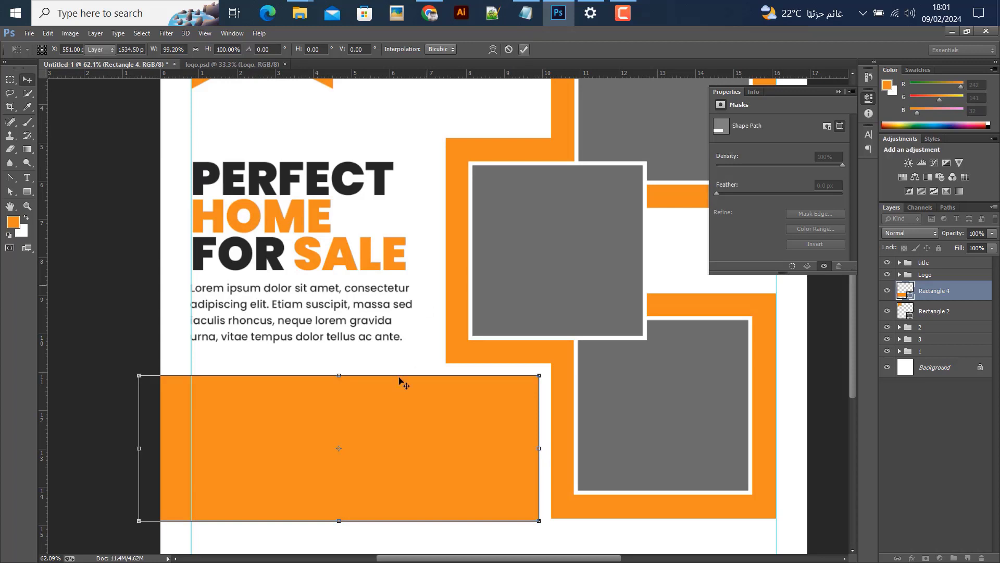
# Switch to Notepad, copy the four property feature lines, 4 Bed Rooms through Guest House, and return to Photoshop.
pyautogui.scroll(-1, 401, 384)
pyautogui.hotkey('alt', 'Tab')
pyautogui.moveTo(586, 348); pyautogui.dragTo(516, 316)
pyautogui.hotkey('ctrl', 'c')
pyautogui.click(831, 239)
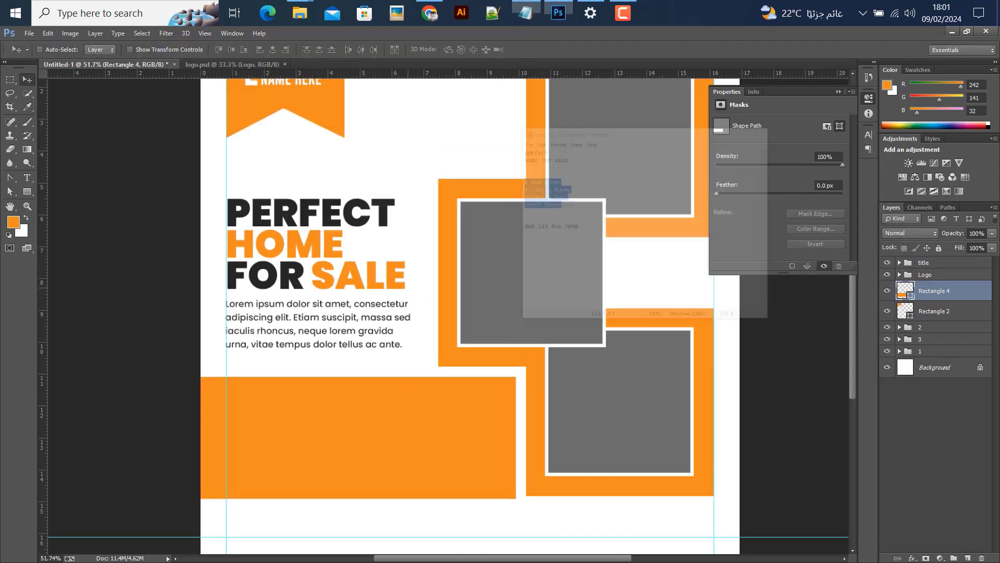
# Paste the four feature lines as a new text layer and move it onto the left part of the orange rectangle.
pyautogui.click(27, 177)
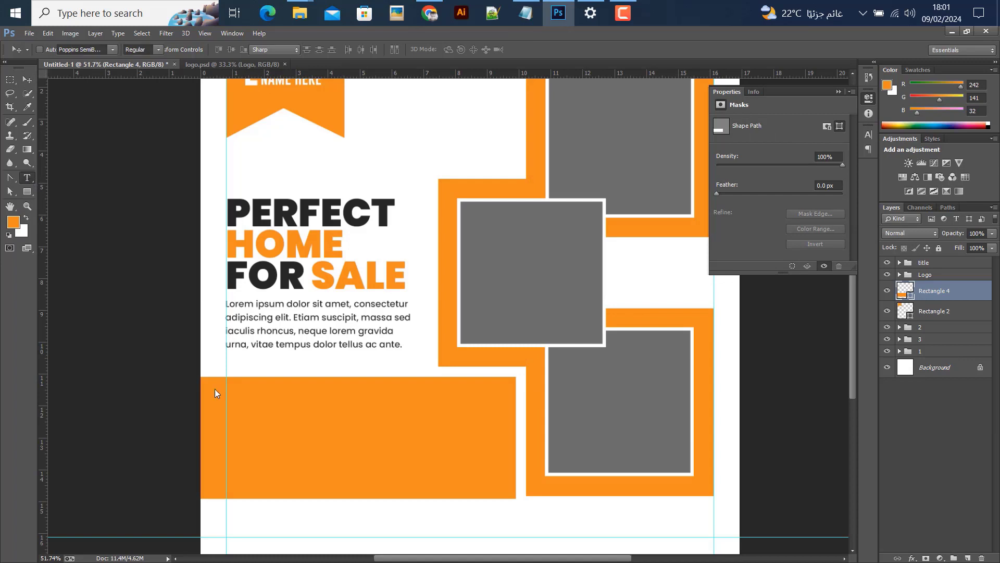
pyautogui.click(264, 364)
pyautogui.hotkey('ctrl', 'v')
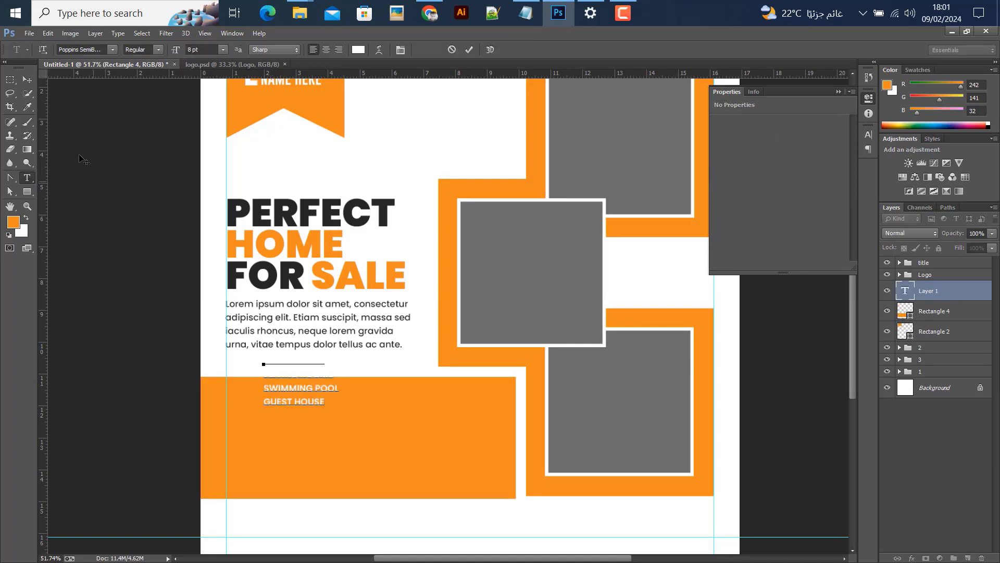
pyautogui.moveTo(307, 390); pyautogui.dragTo(284, 409)
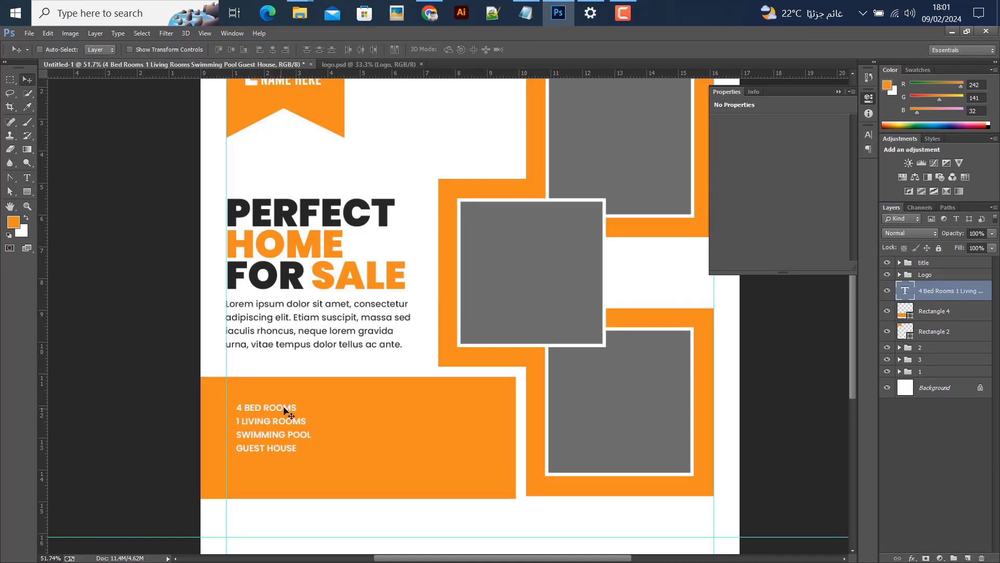
# Set the feature list's leading to 24 pt and shift the list slightly up inside the orange rectangle.
pyautogui.click(867, 135)
pyautogui.click(844, 156)
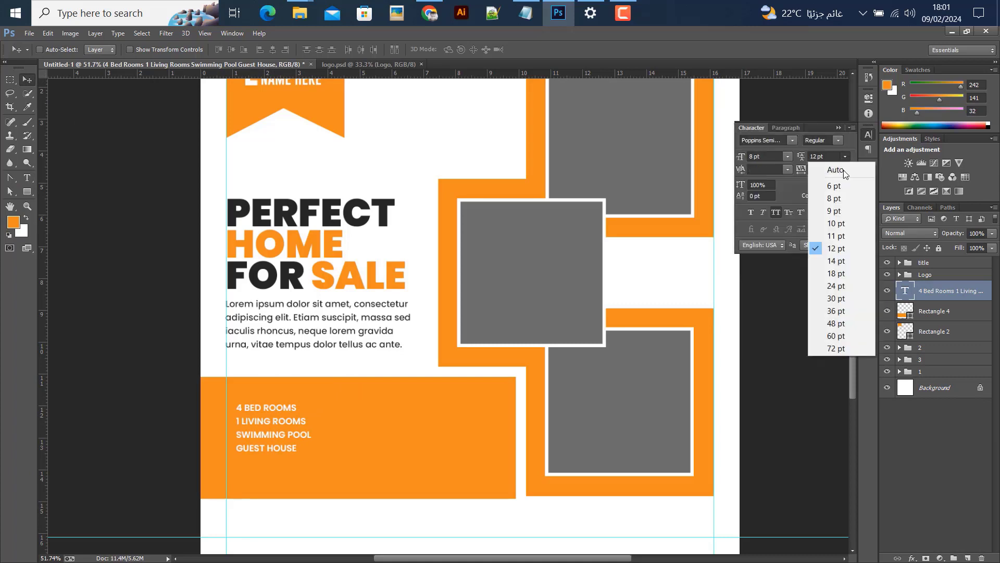
pyautogui.click(836, 286)
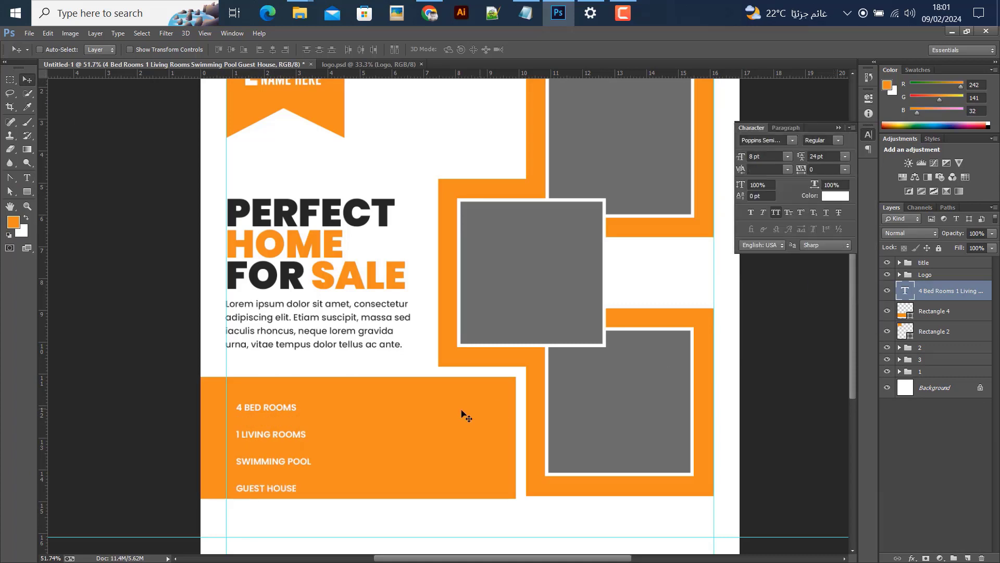
pyautogui.moveTo(311, 430); pyautogui.dragTo(307, 420)
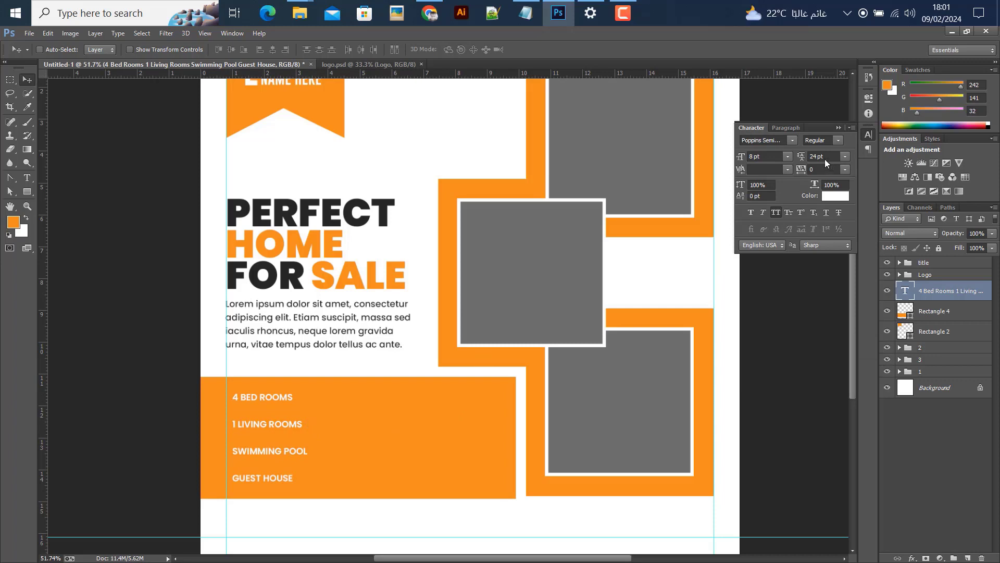
# Set the feature list's leading to 20 pt and shift the list slightly right and down inside the orange rectangle.
pyautogui.moveTo(820, 157); pyautogui.dragTo(778, 163)
pyautogui.write('22')
pyautogui.press('BackSpace')
pyautogui.write('0')
pyautogui.press('Return')
pyautogui.moveTo(299, 401); pyautogui.dragTo(312, 405)
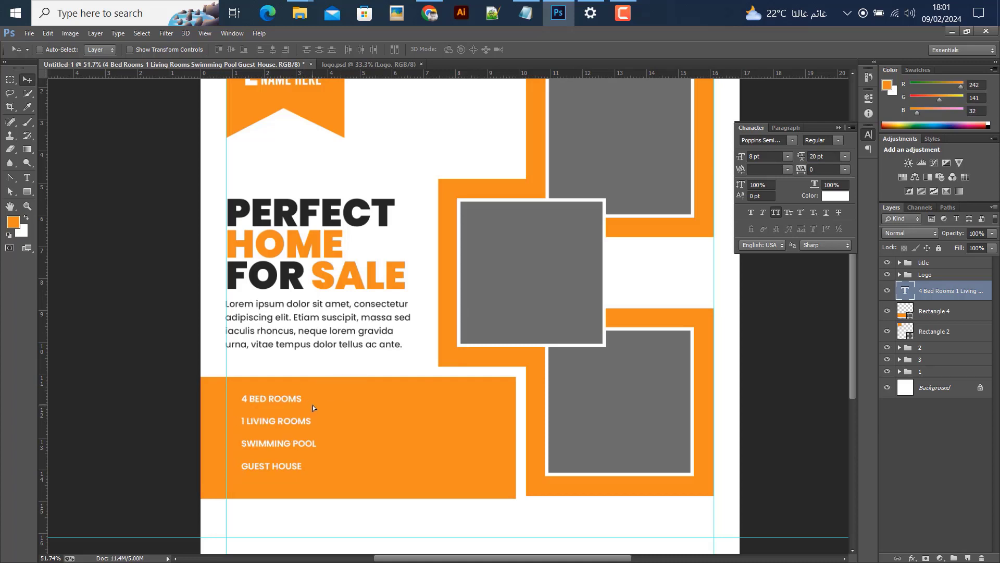
# Try Poppins Medium on the feature list, then switch its font back to Poppins SemiBold.
pyautogui.click(791, 140)
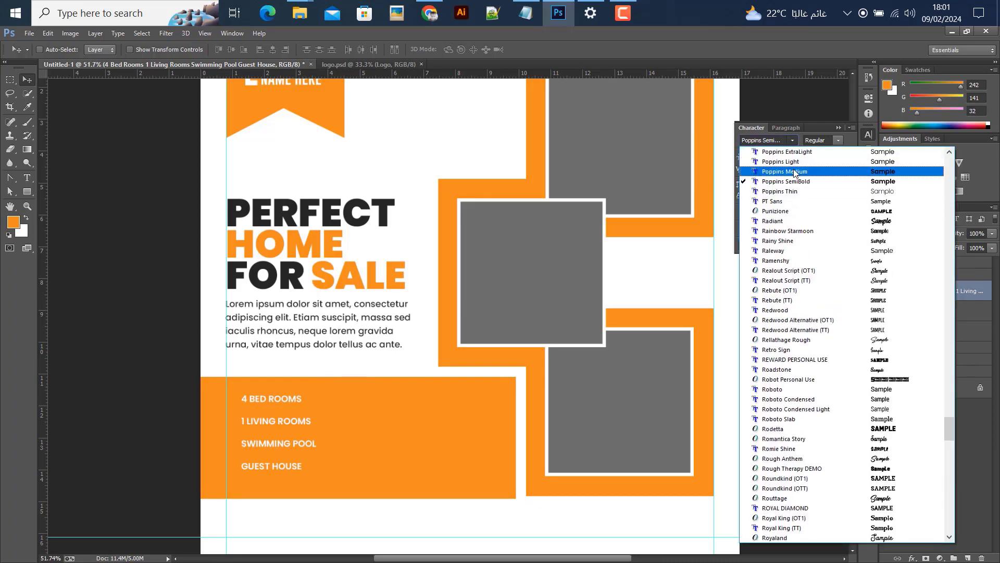
pyautogui.scroll(1, 798, 187)
pyautogui.click(797, 202)
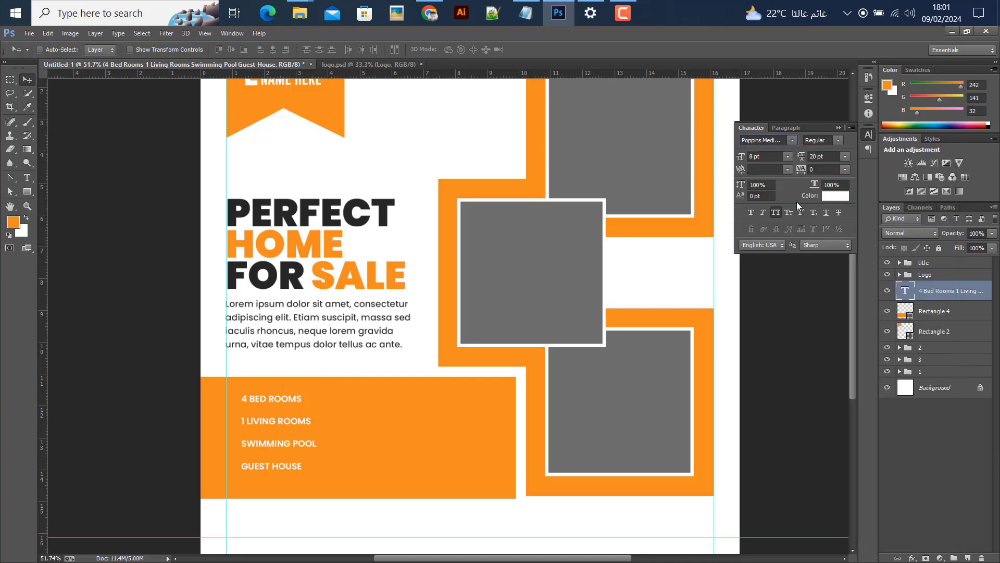
pyautogui.click(792, 140)
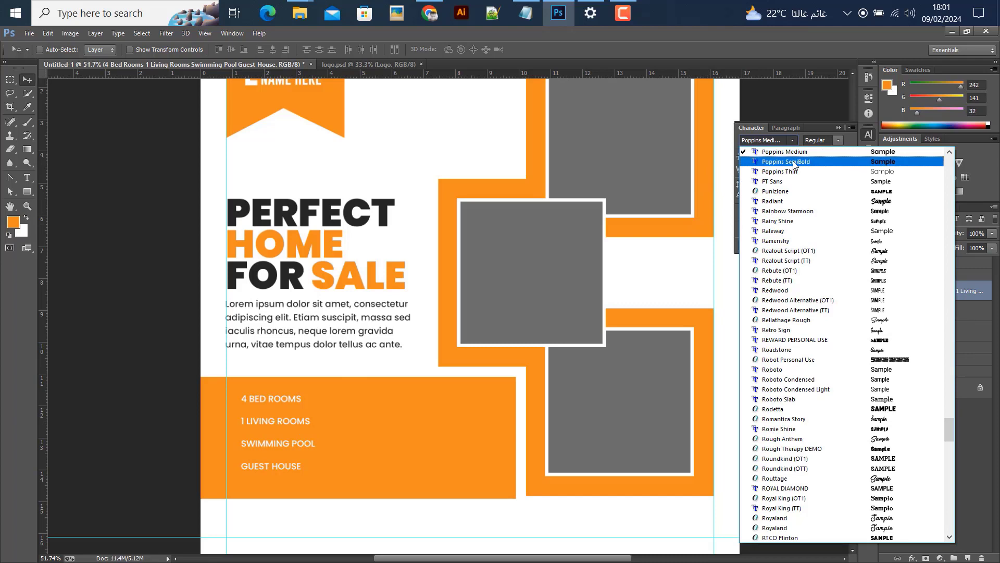
pyautogui.click(794, 163)
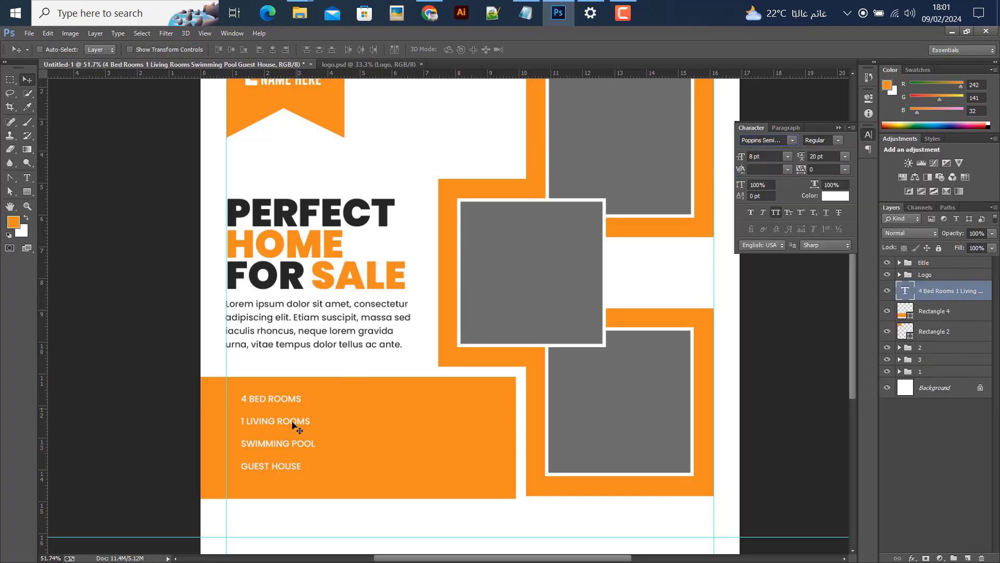
# Set the feature list's font size to 9 pt.
pyautogui.doubleClick(756, 156)
pyautogui.write('9')
pyautogui.press('Return')
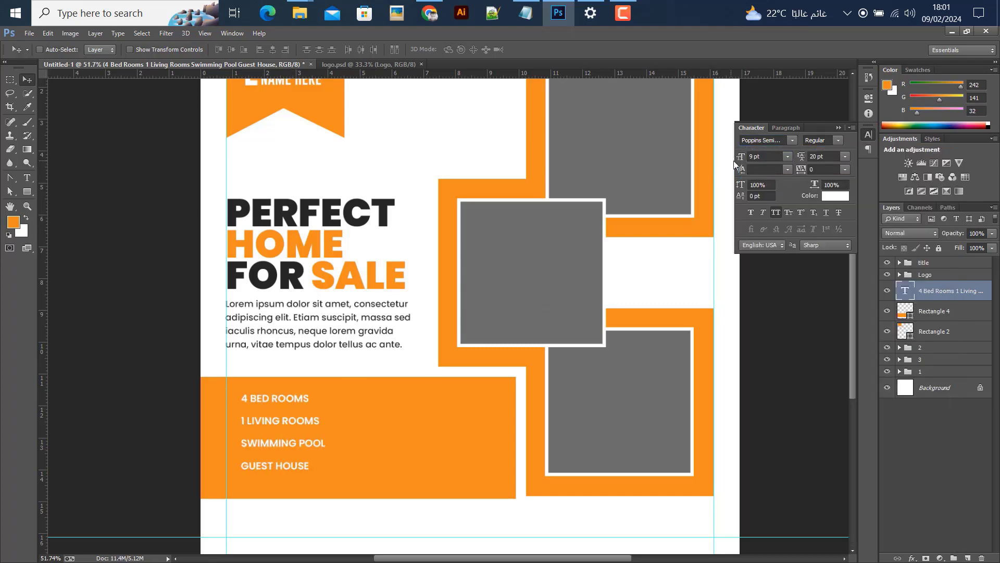
# Draw a small square bullet about 22 x 22 px in front of the 4 BED ROOMS line and fill it with white.
pyautogui.scroll(-3, 334, 458)
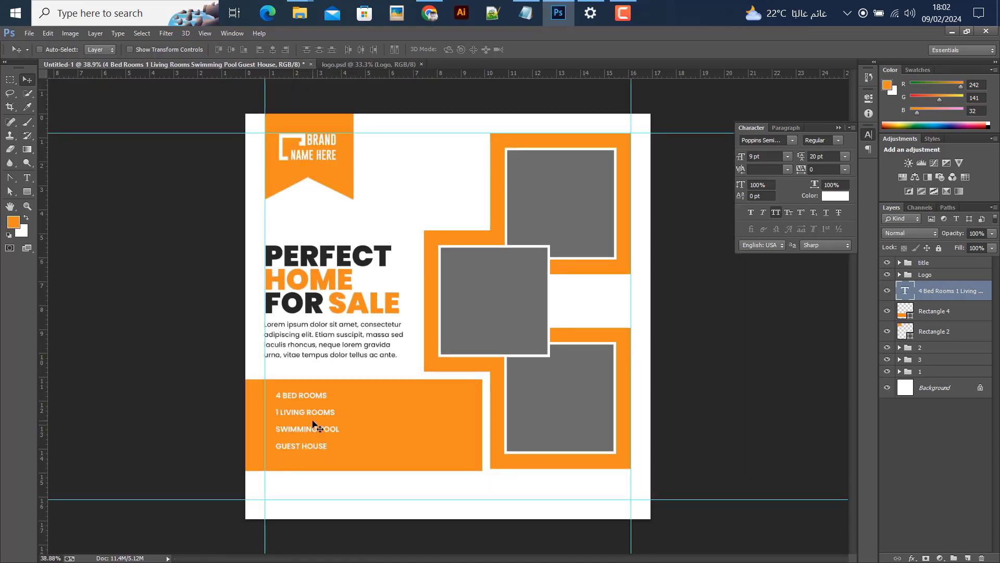
pyautogui.click(28, 193)
pyautogui.scroll(4, 245, 412)
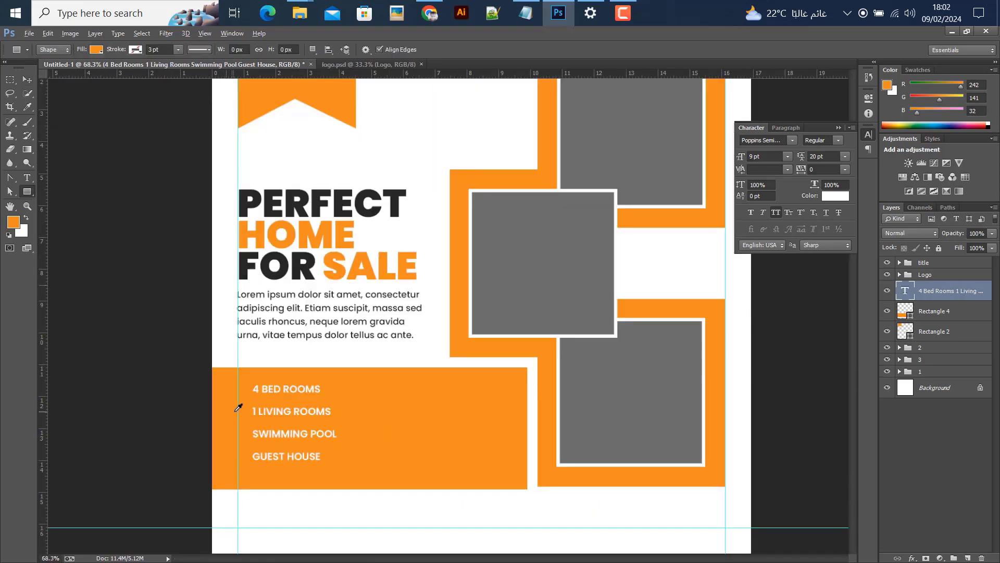
pyautogui.scroll(8, 252, 396)
pyautogui.scroll(-2, 248, 386)
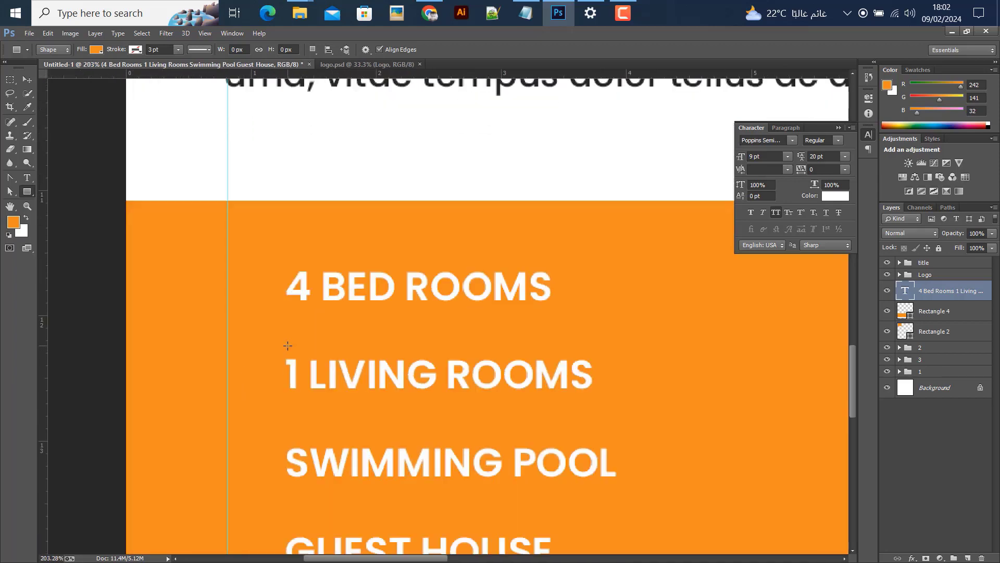
pyautogui.moveTo(237, 246); pyautogui.dragTo(262, 271)
pyautogui.press('v')
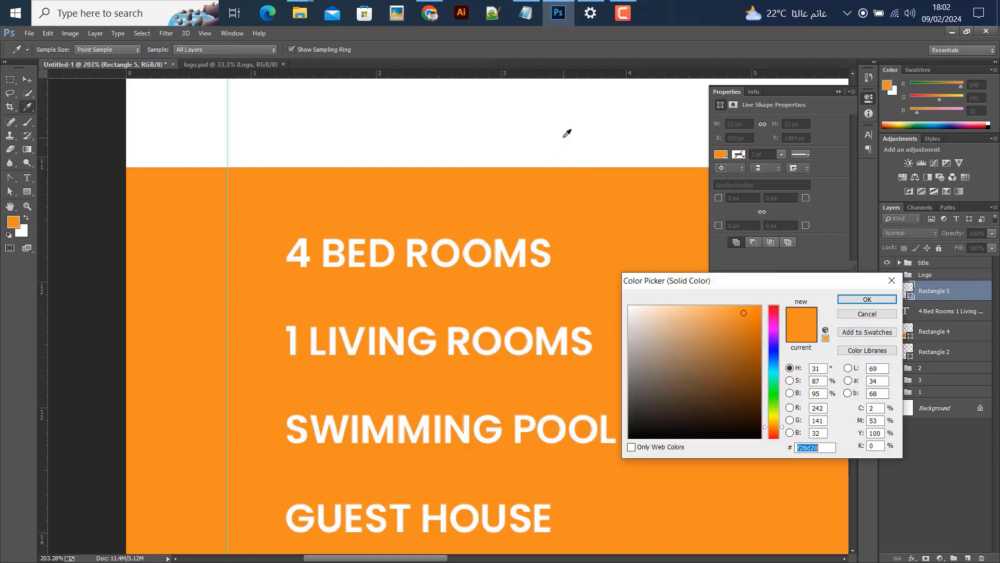
pyautogui.click(564, 134)
pyautogui.press('Return')
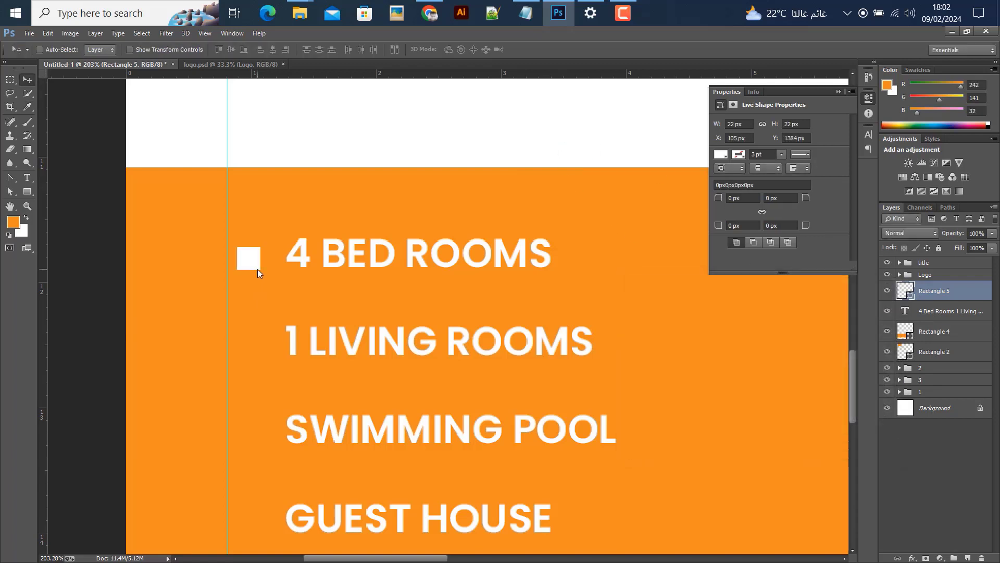
# Nudge the white square bullet up 9 px to align it with the 4 BED ROOMS text.
pyautogui.press('Up')
pyautogui.press('Up')
pyautogui.press('Up')
pyautogui.press('Up')
pyautogui.press('Up')
pyautogui.press('Up')
pyautogui.press('Up')
pyautogui.press('Up')
pyautogui.press('Up')
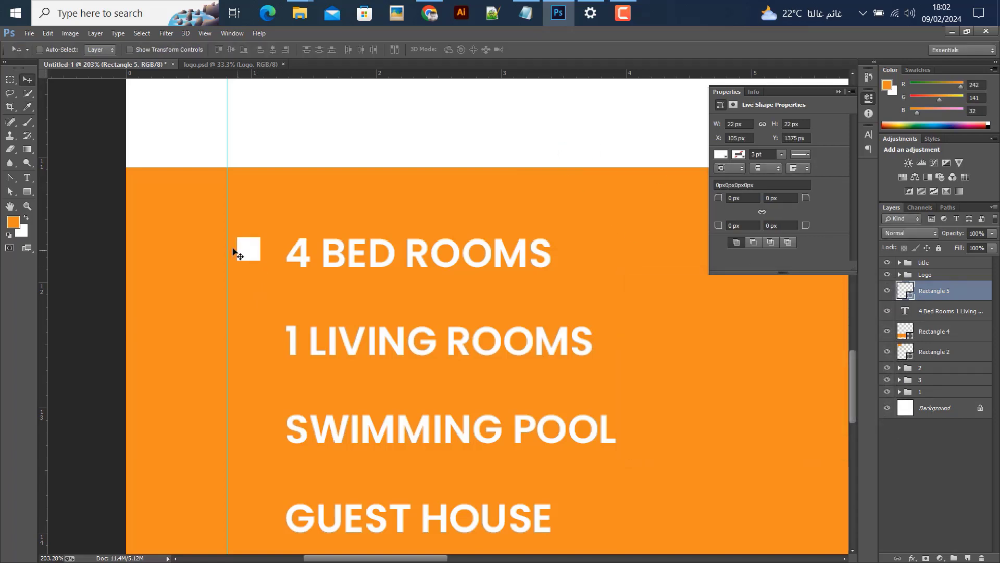
# Copy the white square bullet straight down beside the 1 LIVING ROOMS, SWIMMING POOL and GUEST HOUSE lines.
pyautogui.moveTo(233, 248); pyautogui.dragTo(247, 500)
pyautogui.scroll(-1, 247, 340)
# Distribute the four square bullets evenly in the vertical direction and merge their shapes into one layer.
pyautogui.keyDown('shift'); pyautogui.click(936, 337); pyautogui.keyUp('shift')
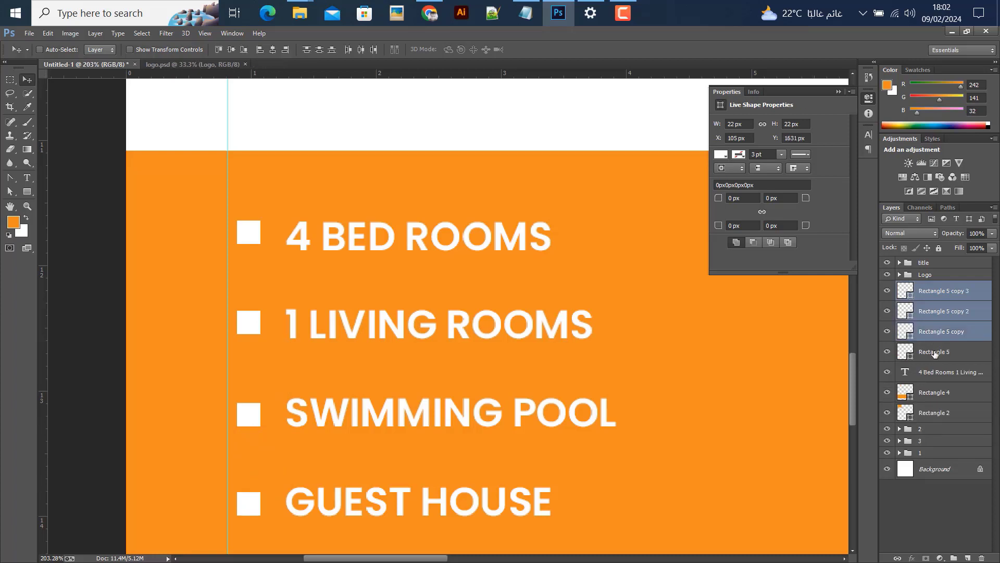
pyautogui.keyDown('shift'); pyautogui.click(934, 352); pyautogui.keyUp('shift')
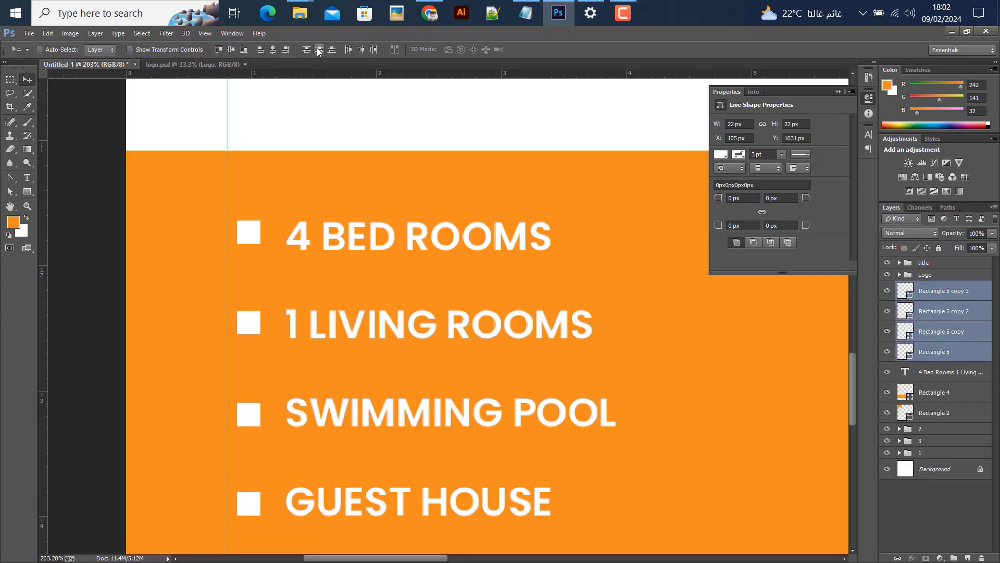
pyautogui.rightClick(941, 305)
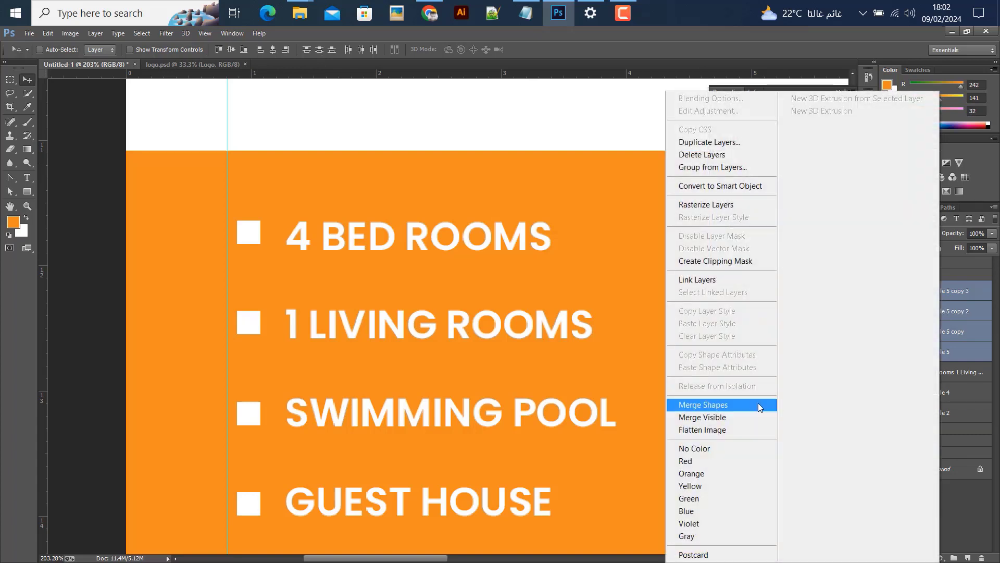
pyautogui.click(717, 405)
pyautogui.scroll(-3, 255, 301)
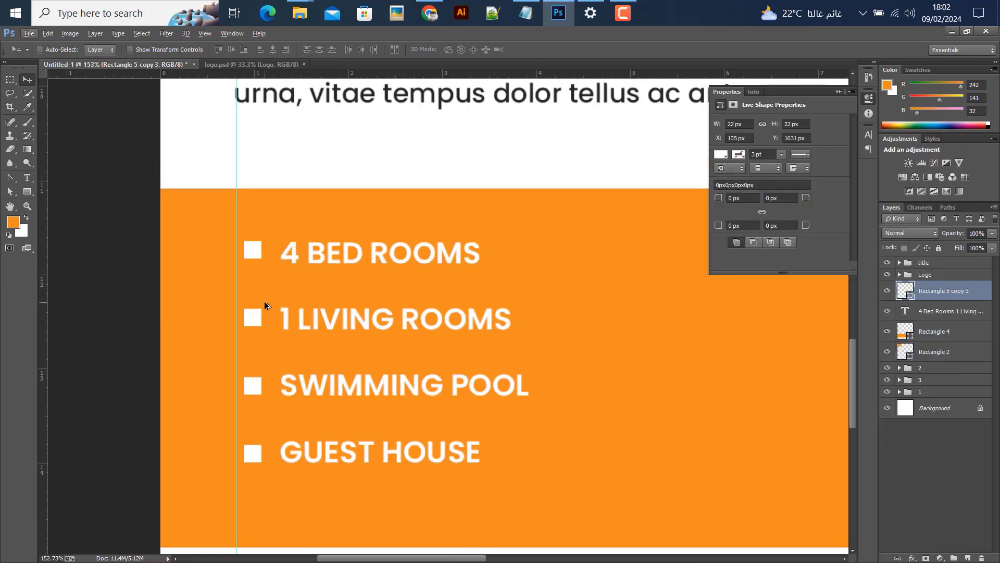
# Group the merged bullets with the feature list text and name the group Service 01.
pyautogui.keyDown('ctrl'); pyautogui.click(954, 312); pyautogui.keyUp('ctrl')
pyautogui.hotkey('ctrl', 'g')
pyautogui.doubleClick(938, 288)
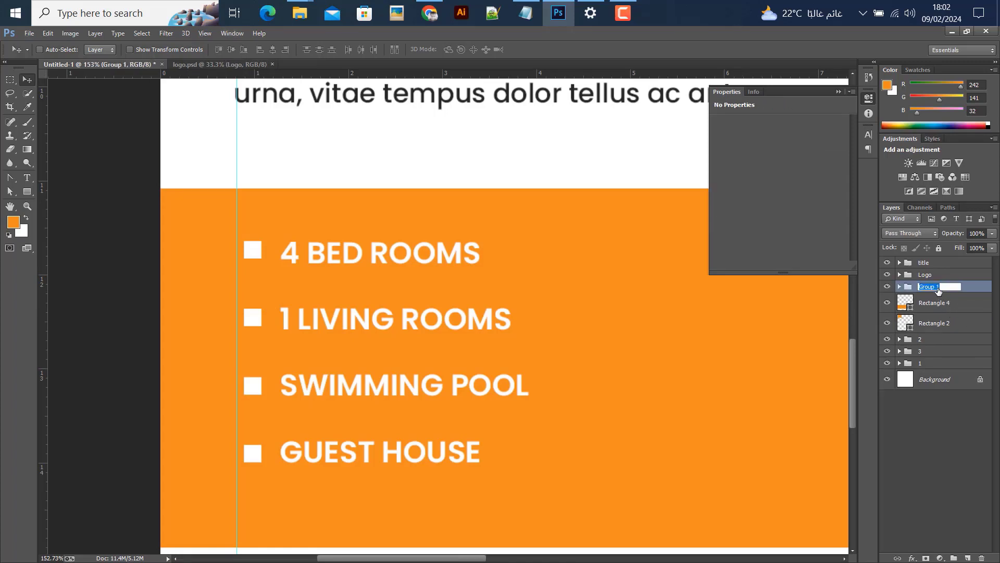
pyautogui.write('Service 01')
pyautogui.press('Return')
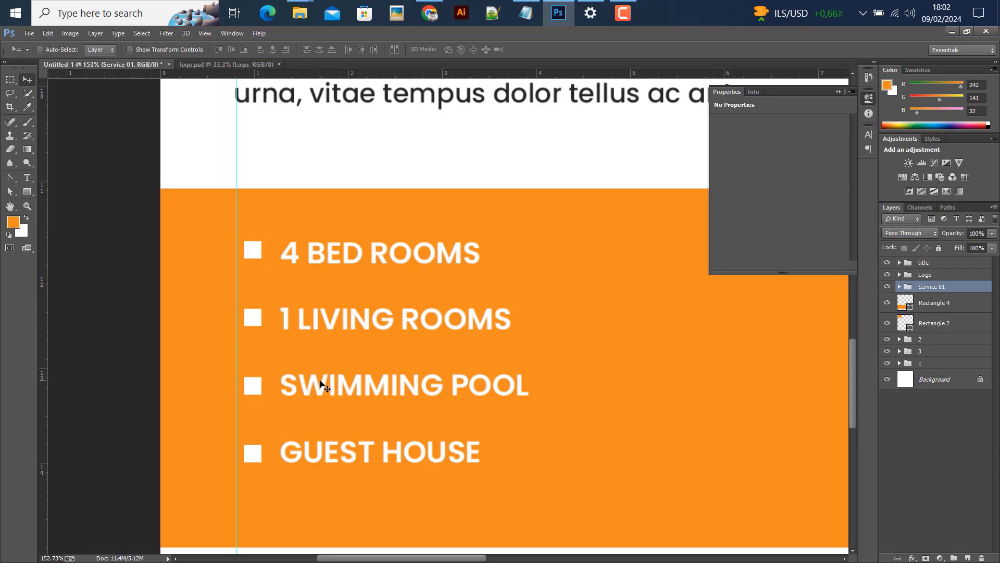
# Duplicate the Service 01 group as a level second column in the orange rectangle and nudge it slightly left.
pyautogui.press('super')
pyautogui.click(676, 375)
pyautogui.scroll(-3, 508, 369)
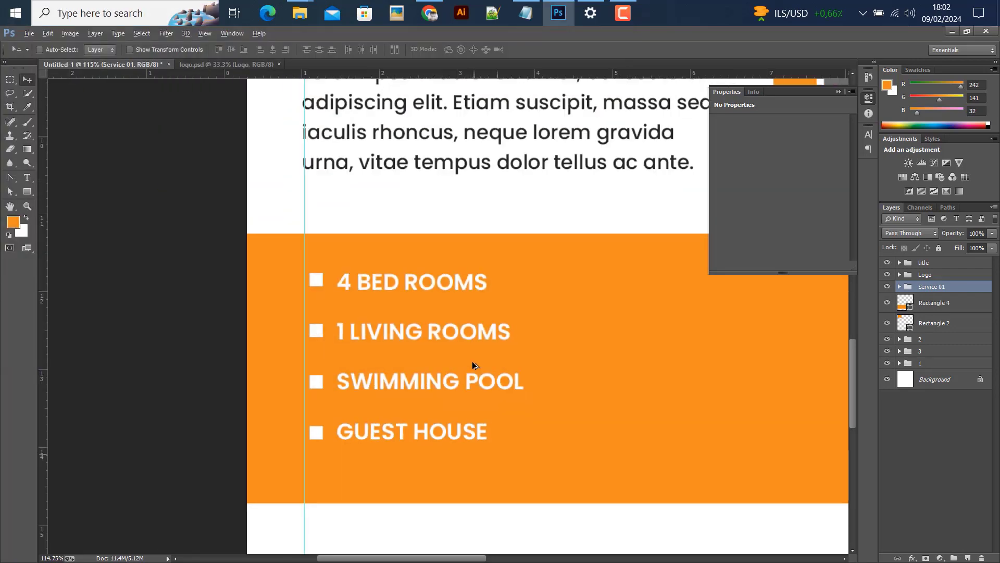
pyautogui.scroll(-4, 471, 361)
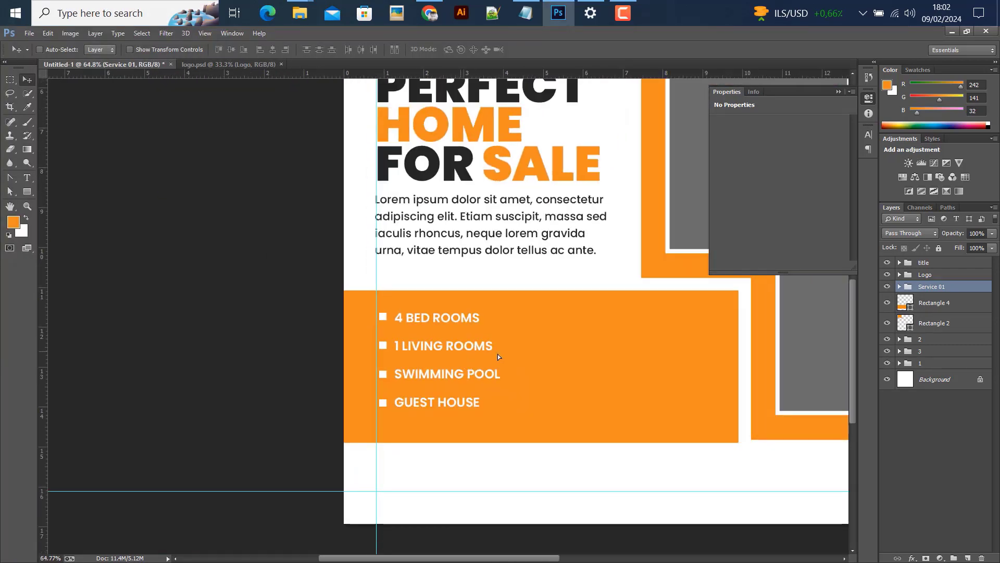
pyautogui.moveTo(498, 354); pyautogui.dragTo(645, 361)
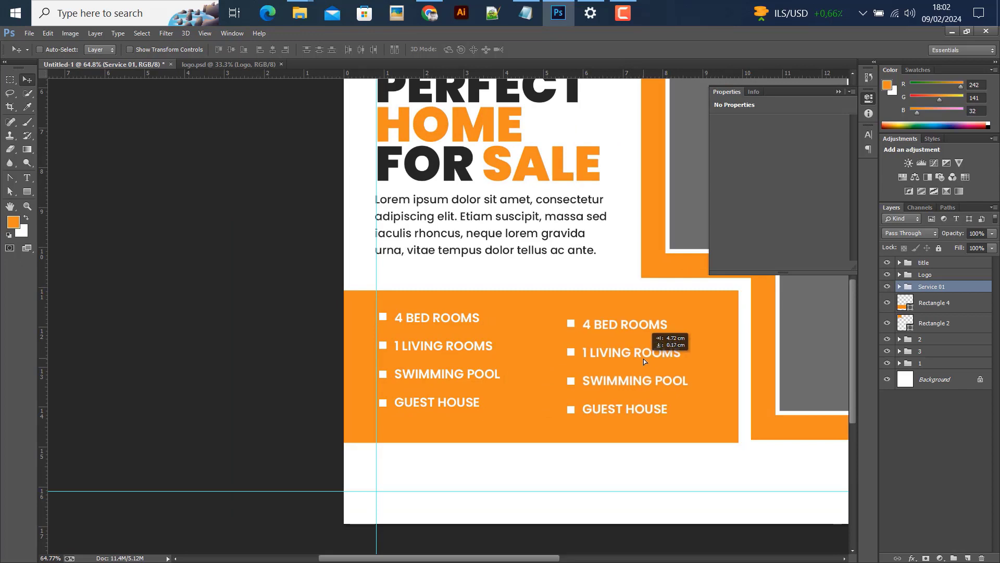
pyautogui.moveTo(644, 360); pyautogui.dragTo(653, 354)
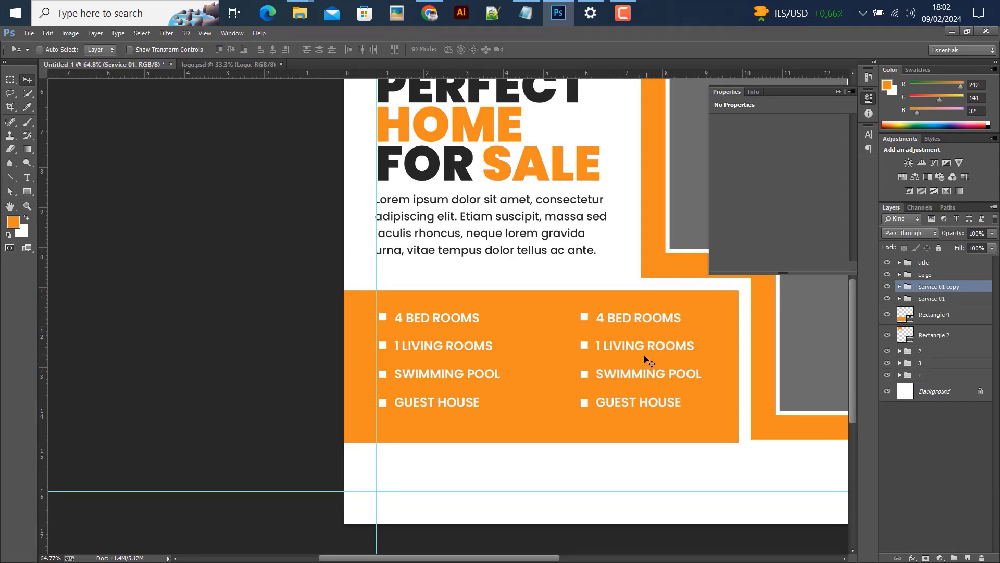
pyautogui.scroll(-1, 583, 351)
pyautogui.hotkey('shift', 'Left')
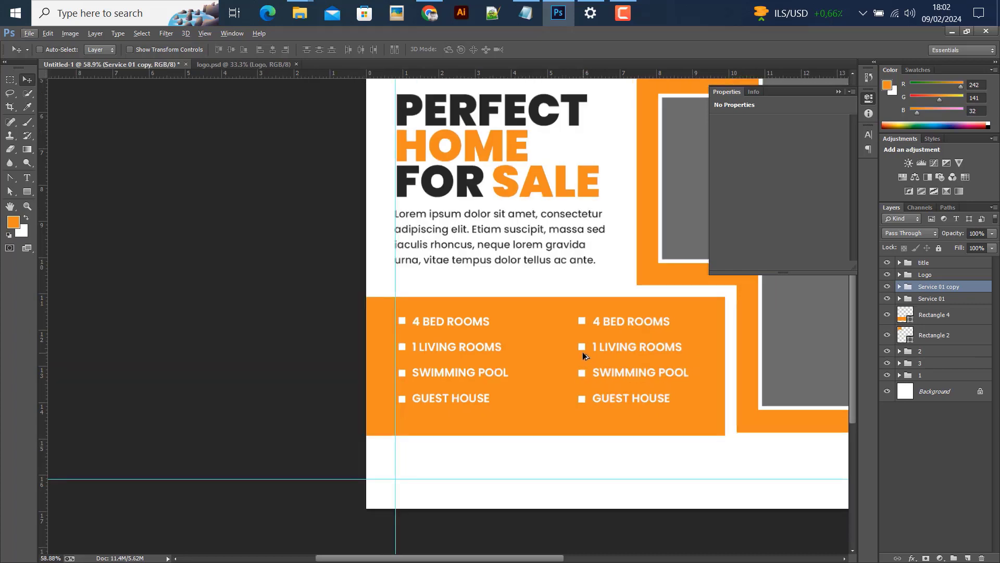
# Group both feature-list columns and center them vertically within the orange rectangle.
pyautogui.keyDown('shift'); pyautogui.click(960, 298); pyautogui.keyUp('shift')
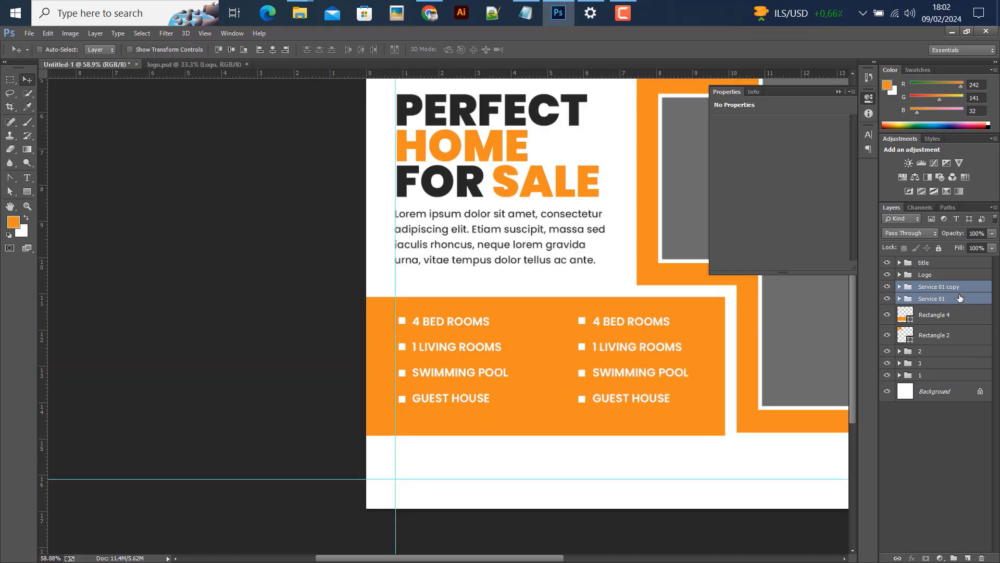
pyautogui.hotkey('ctrl', 'g')
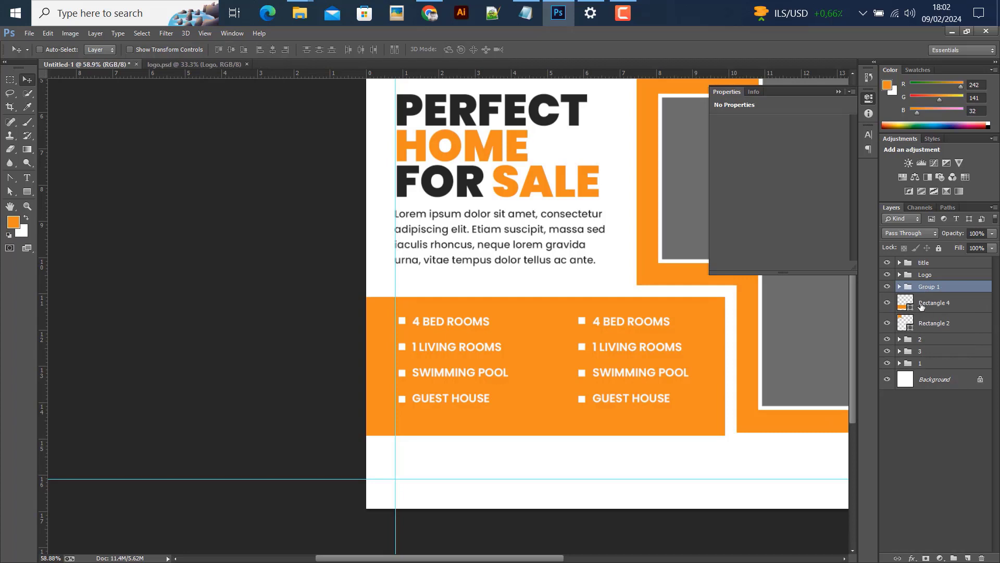
pyautogui.keyDown('ctrl'); pyautogui.click(906, 302); pyautogui.keyUp('ctrl')
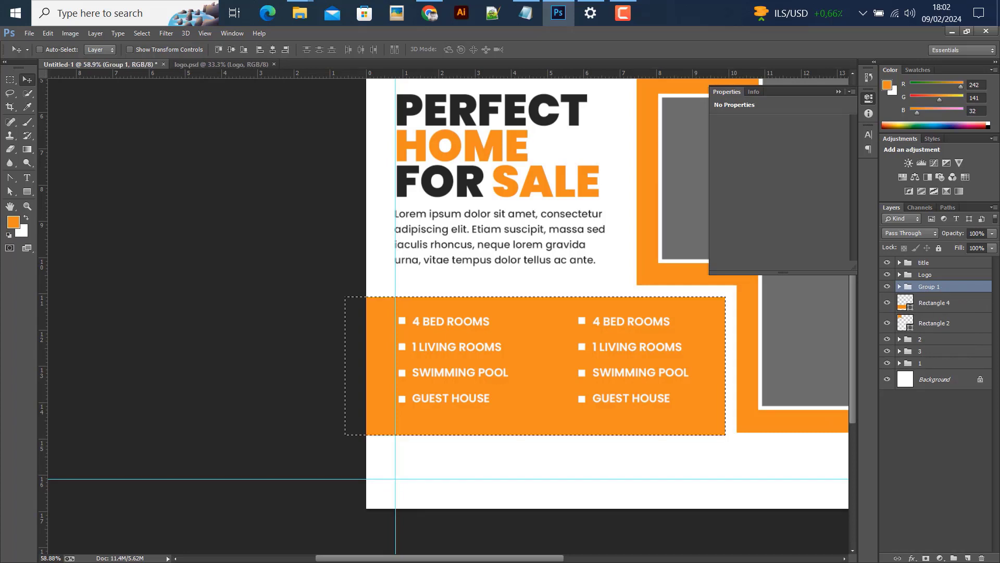
pyautogui.click(229, 49)
pyautogui.hotkey('ctrl', 'd')
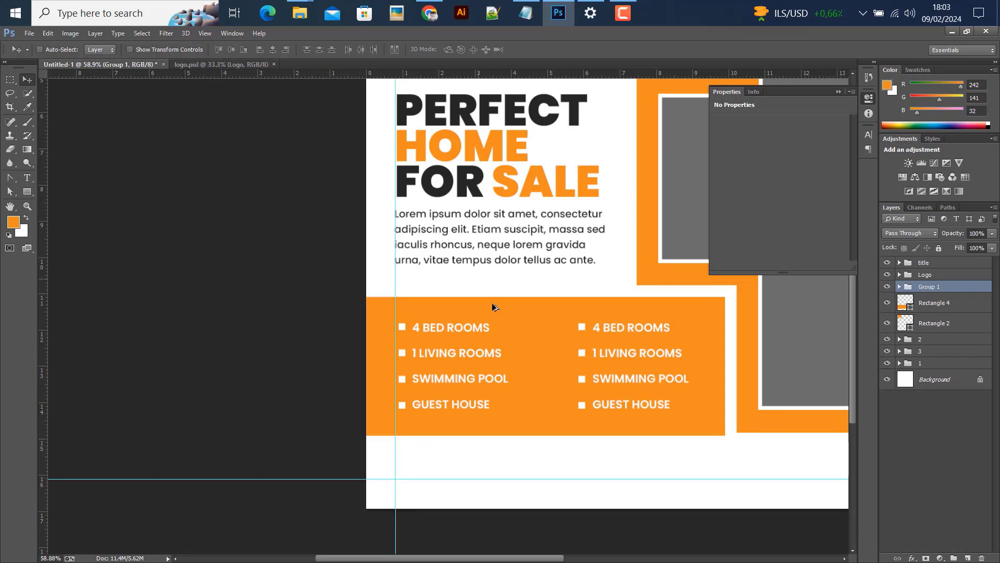
# Place the living-room interior photo directly above the top gray placeholder's layer in group 1.
pyautogui.hotkey('ctrl', '0')
pyautogui.scroll(-1, 437, 413)
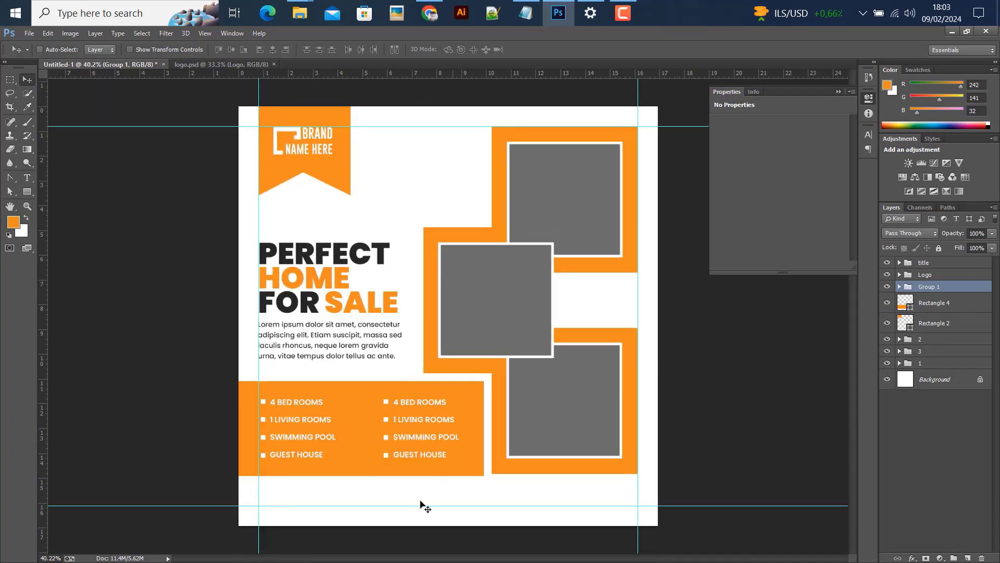
pyautogui.keyDown('ctrl'); pyautogui.click(568, 215); pyautogui.keyUp('ctrl')
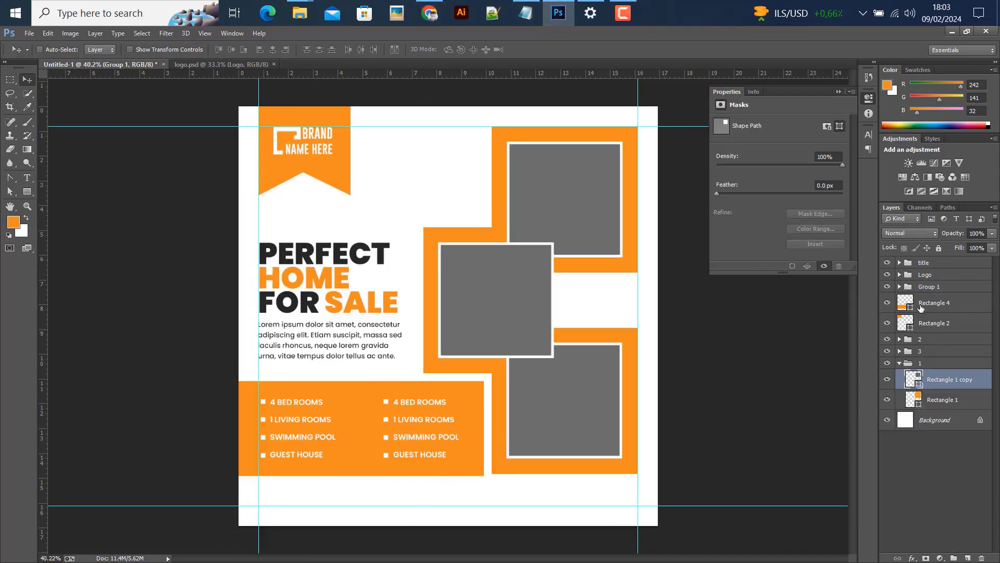
pyautogui.click(29, 33)
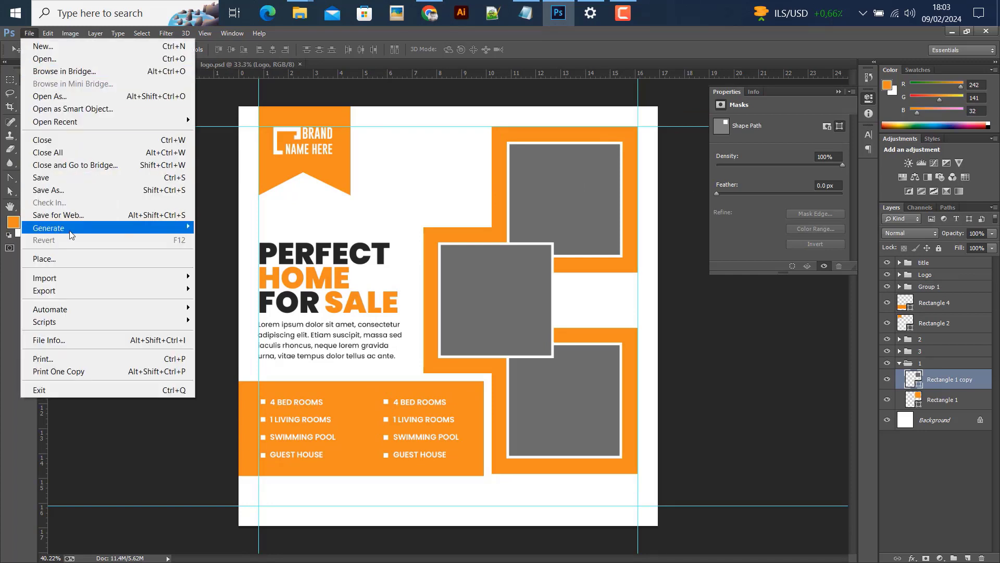
pyautogui.click(68, 268)
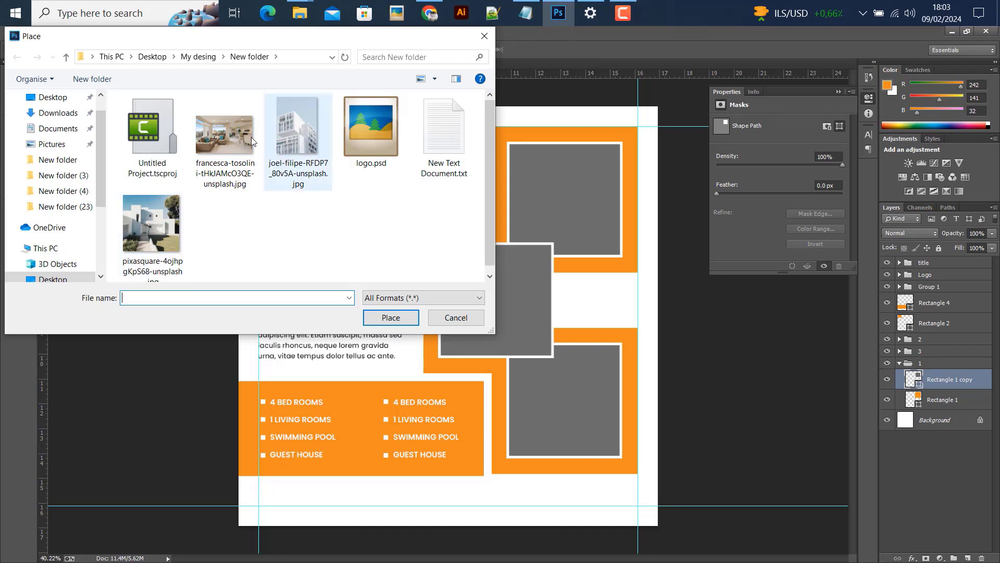
pyautogui.click(225, 136)
pyautogui.click(383, 318)
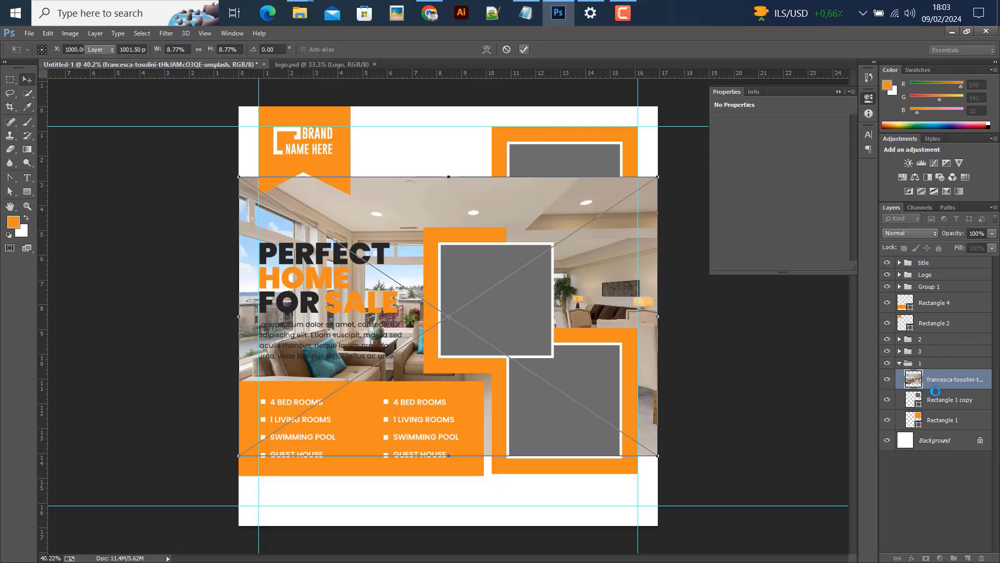
pyautogui.press('Return')
# Clip the interior photo to the top placeholder and move it so the fireplace area fills the frame.
pyautogui.rightClick(935, 383)
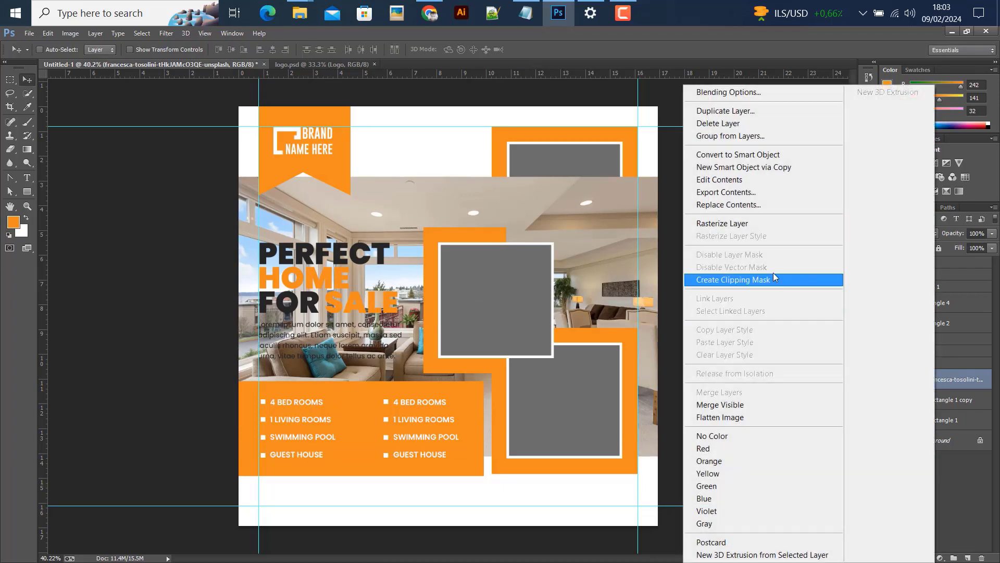
pyautogui.click(763, 278)
pyautogui.moveTo(571, 172); pyautogui.dragTo(589, 226)
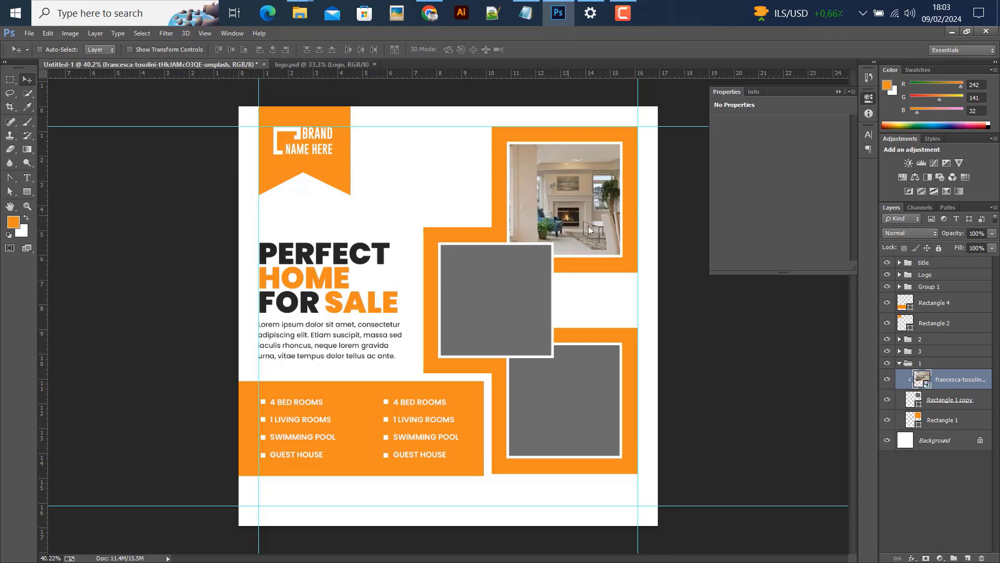
pyautogui.click(904, 364)
pyautogui.rightClick(947, 385)
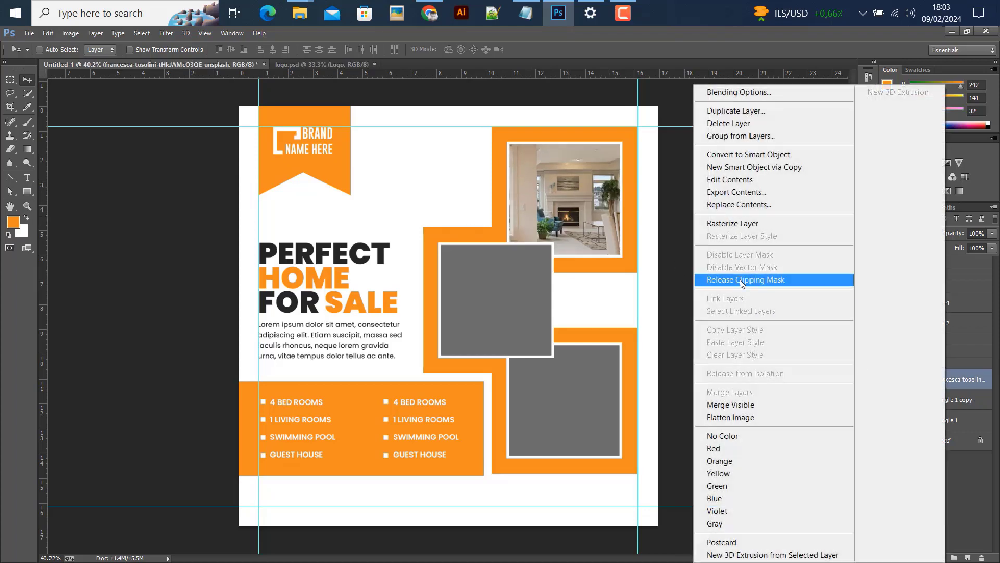
pyautogui.click(899, 364)
pyautogui.click(899, 364)
# Place the white building photo as a new layer above group 3.
pyautogui.click(898, 349)
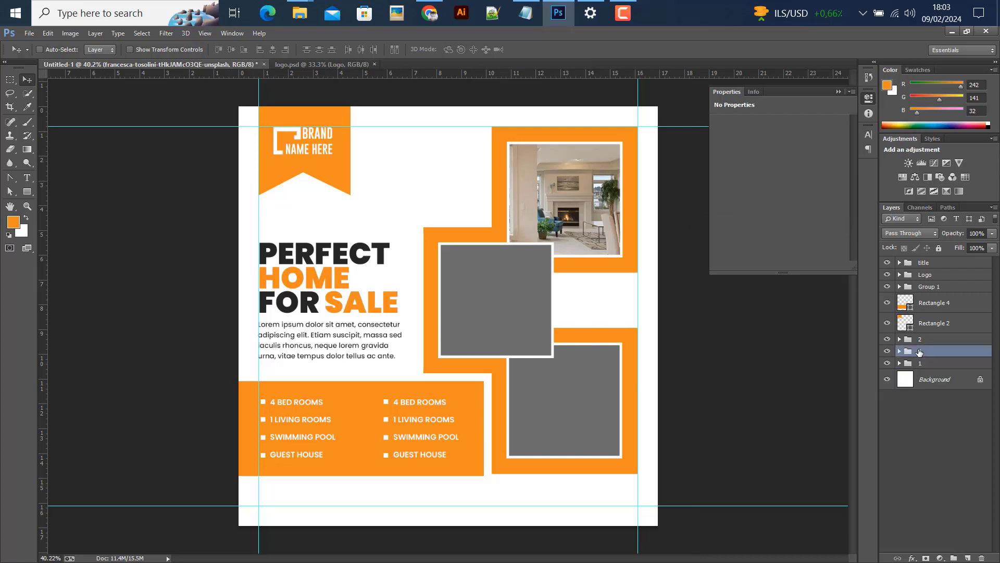
pyautogui.click(29, 33)
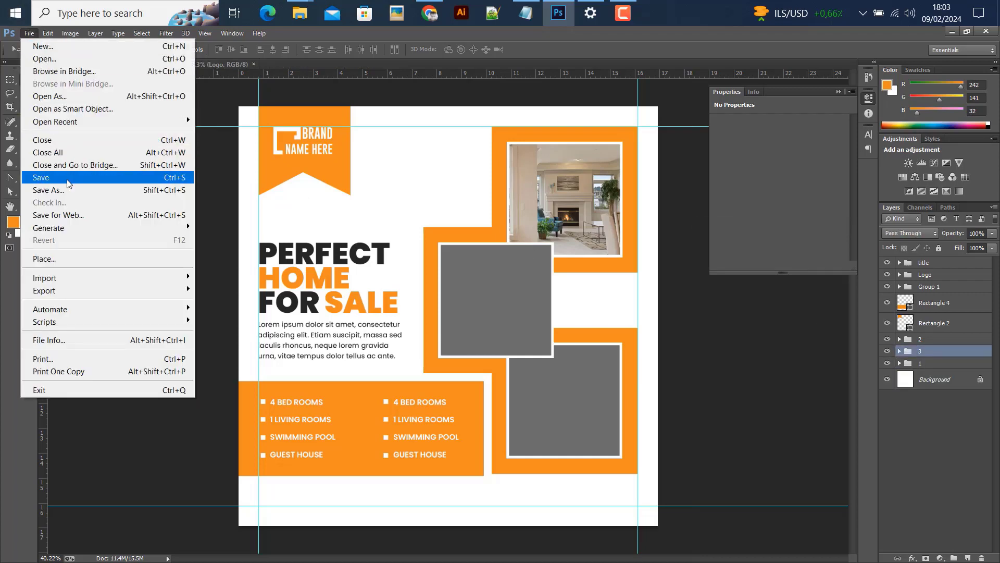
pyautogui.click(65, 258)
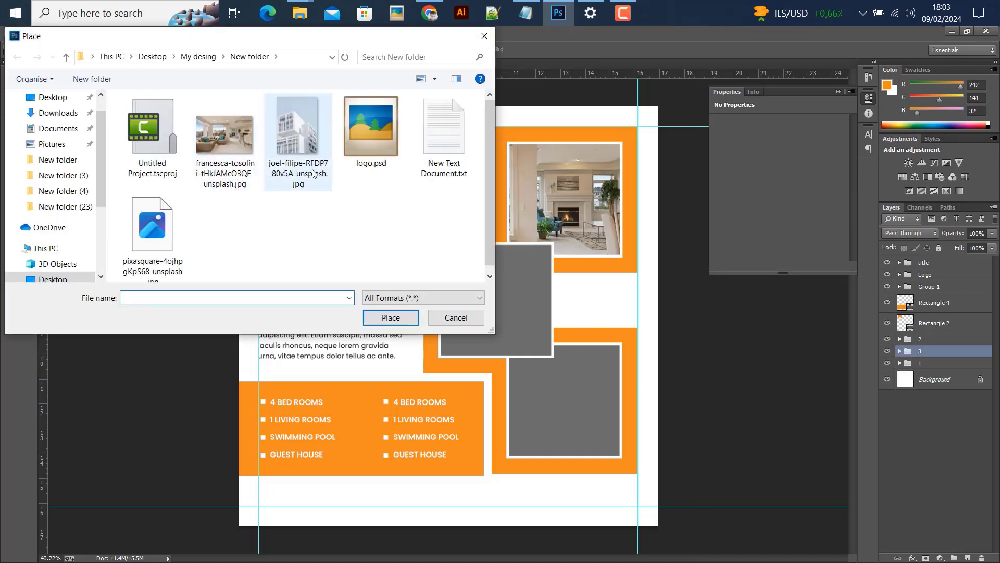
pyautogui.click(294, 130)
pyautogui.click(389, 317)
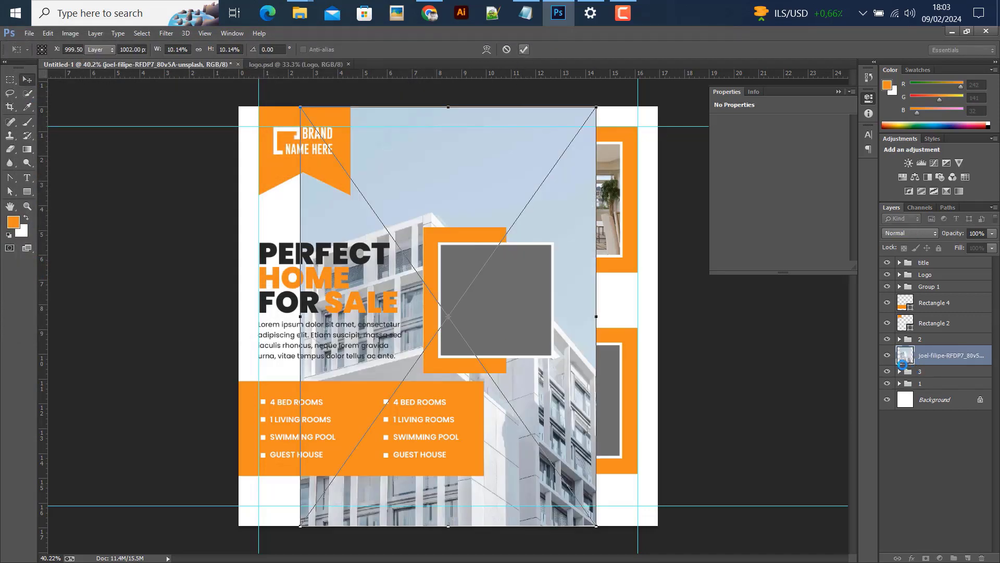
pyautogui.press('Return')
# Move the building photo into group 2 above the middle placeholder and clip it to that placeholder.
pyautogui.click(899, 338)
pyautogui.moveTo(933, 396); pyautogui.dragTo(927, 346)
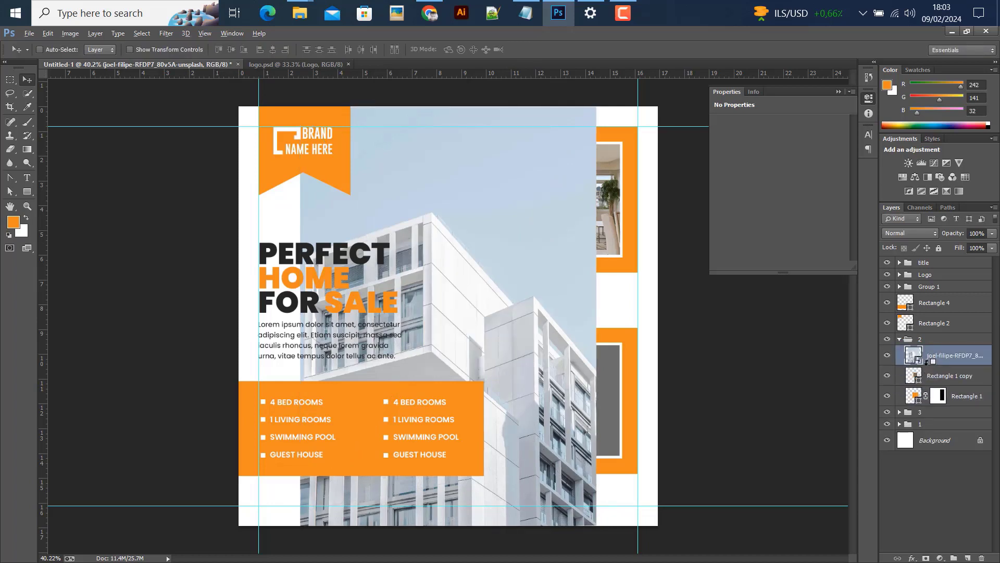
pyautogui.keyDown('alt'); pyautogui.click(927, 364); pyautogui.keyUp('alt')
# Scale the clipped building photo down to about 5.7% and position it so the building fills the middle placeholder.
pyautogui.moveTo(493, 280); pyautogui.dragTo(492, 303)
pyautogui.hotkey('ctrl', 't')
pyautogui.hotkey('ctrl', '-')
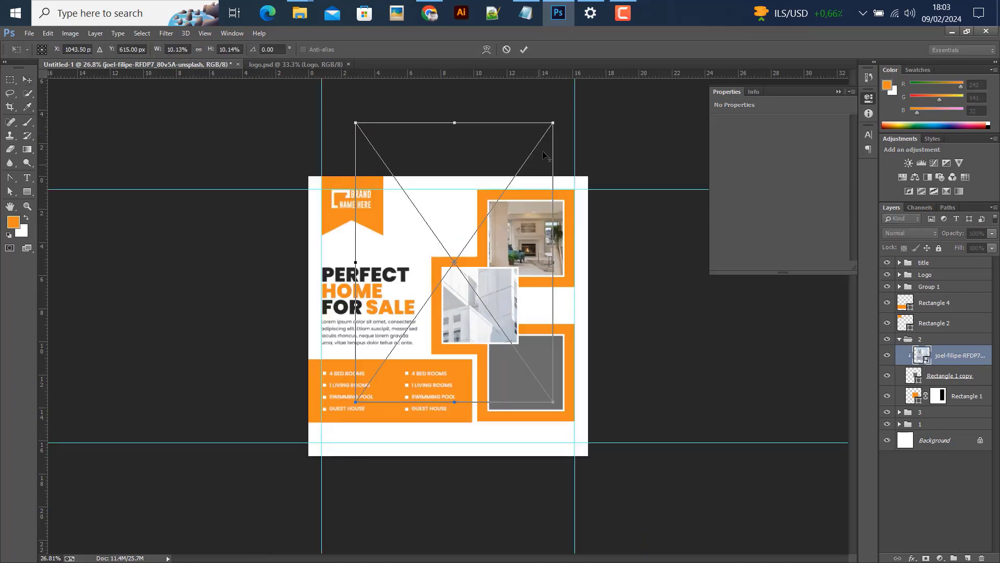
pyautogui.moveTo(555, 124); pyautogui.dragTo(529, 202)
pyautogui.moveTo(500, 288); pyautogui.dragTo(522, 317)
pyautogui.click(524, 50)
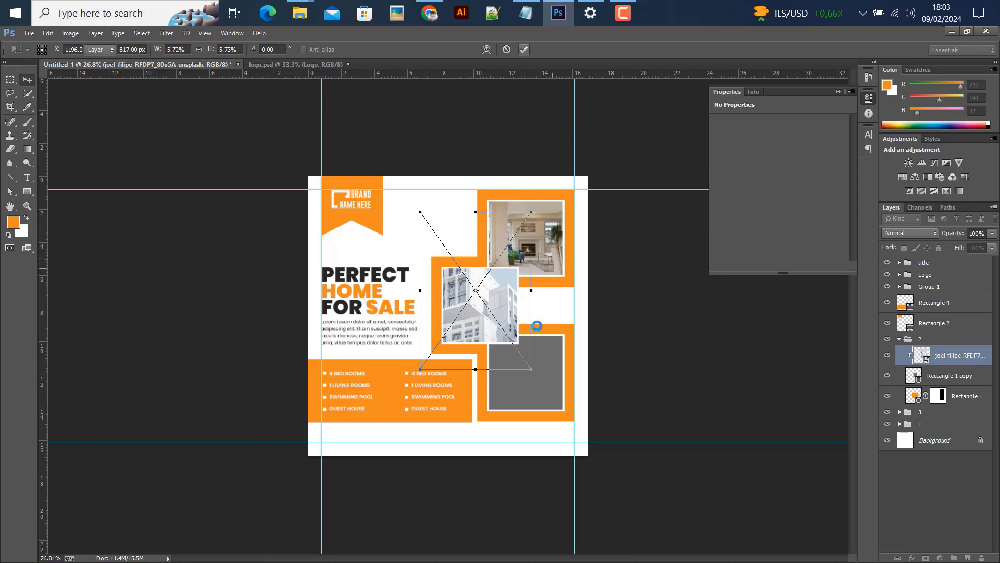
pyautogui.scroll(3, 519, 345)
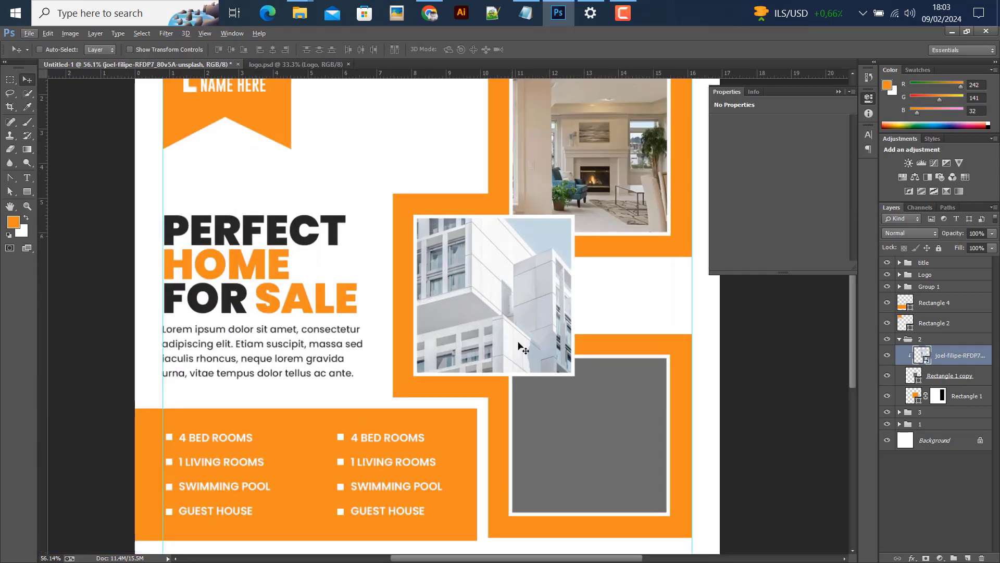
# Rasterize the building photo's layer and collapse group 2.
pyautogui.click(903, 339)
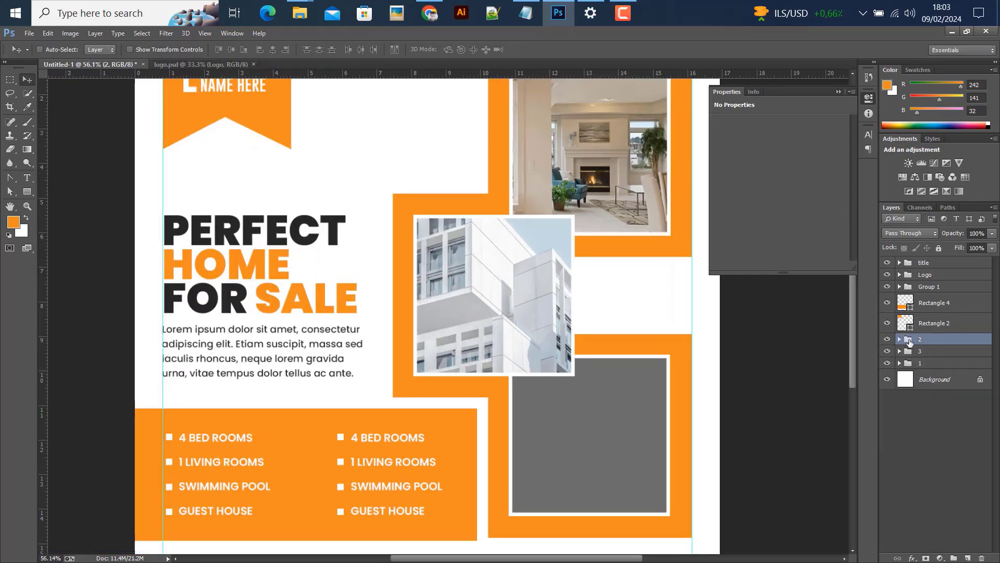
pyautogui.rightClick(943, 358)
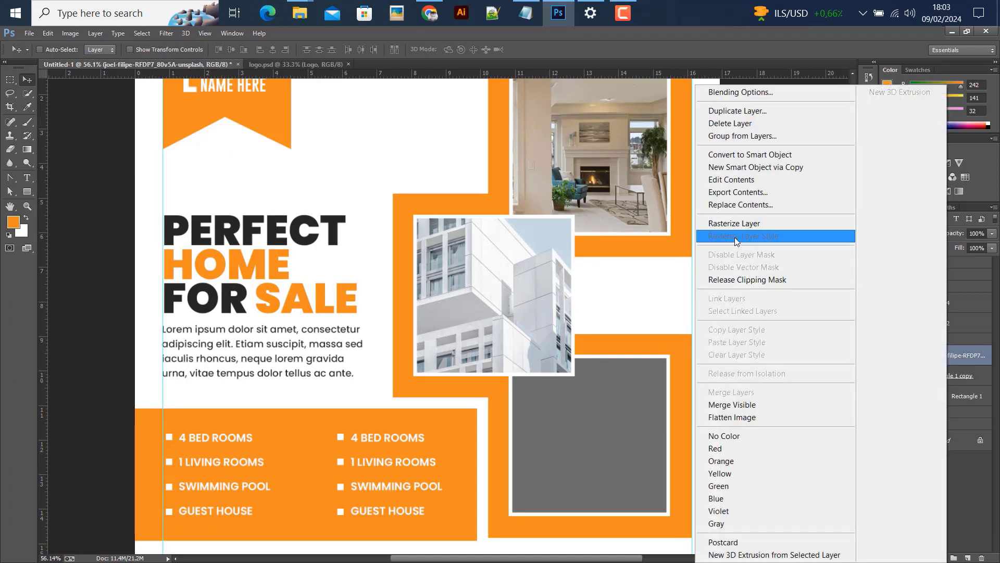
pyautogui.click(724, 223)
pyautogui.click(899, 339)
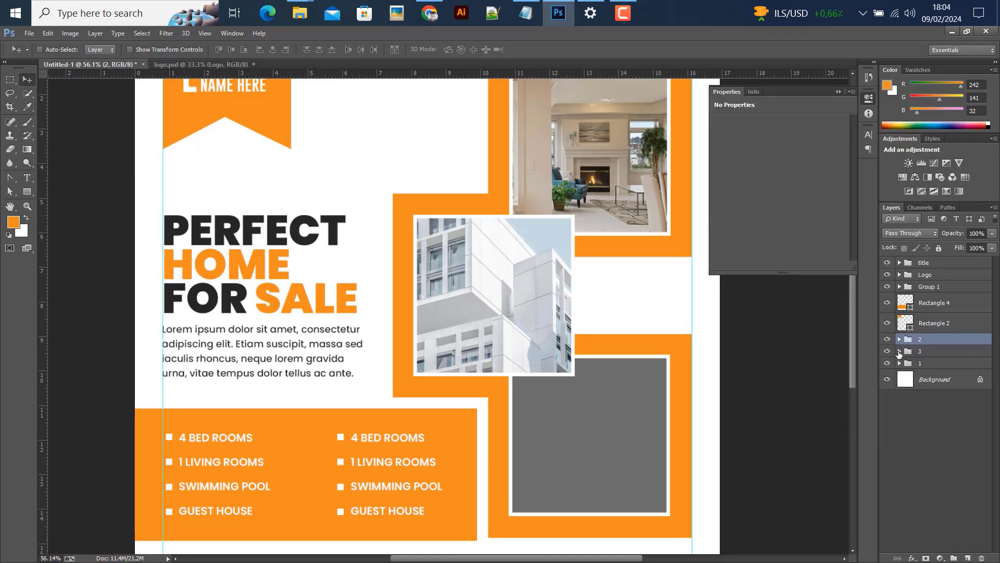
# Place pixasquare-4ojhpgKpS68-unsplash.jpg directly above the bottom gray placeholder's layer in group 3.
pyautogui.click(899, 352)
pyautogui.click(948, 367)
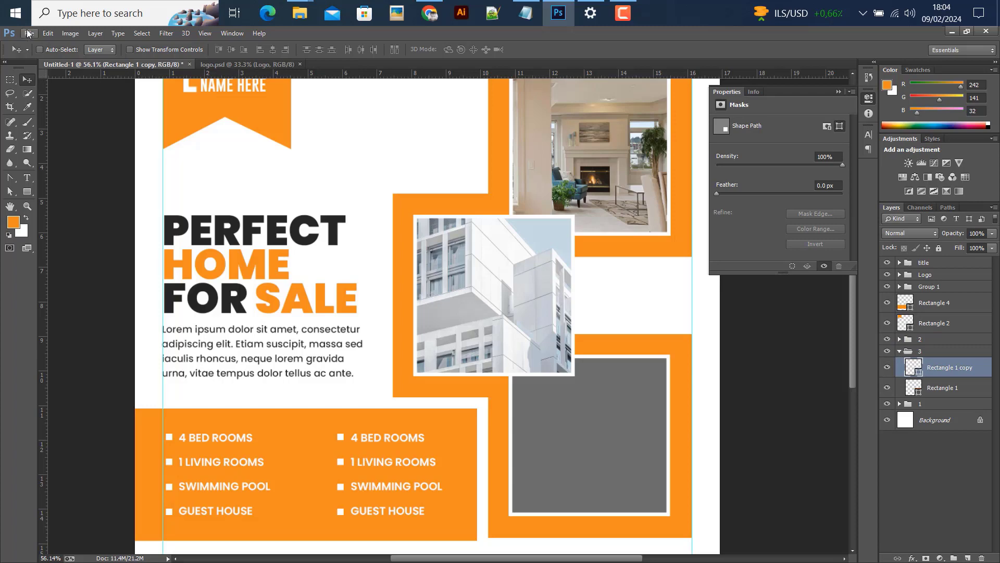
pyautogui.click(29, 34)
pyautogui.click(233, 205)
pyautogui.click(151, 217)
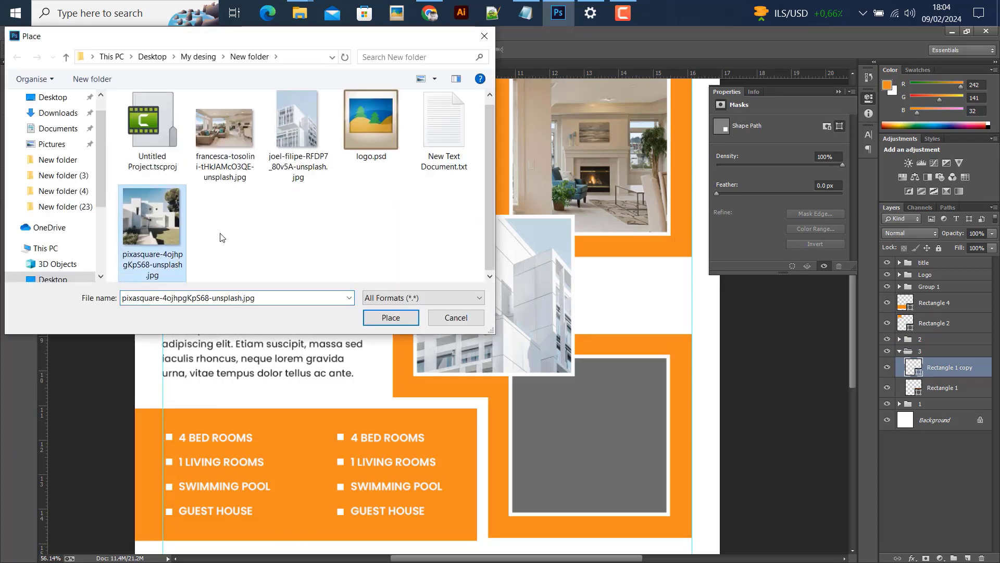
pyautogui.click(380, 315)
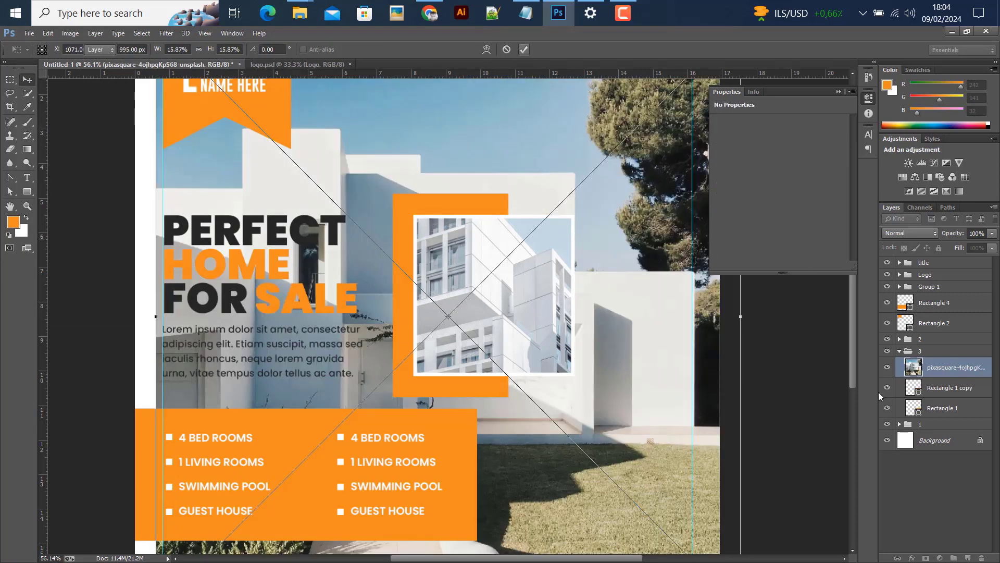
pyautogui.press('Return')
# Clip the white house photo to the bottom placeholder and shift it over the frame.
pyautogui.hotkey('ctrl', 'alt', 'g')
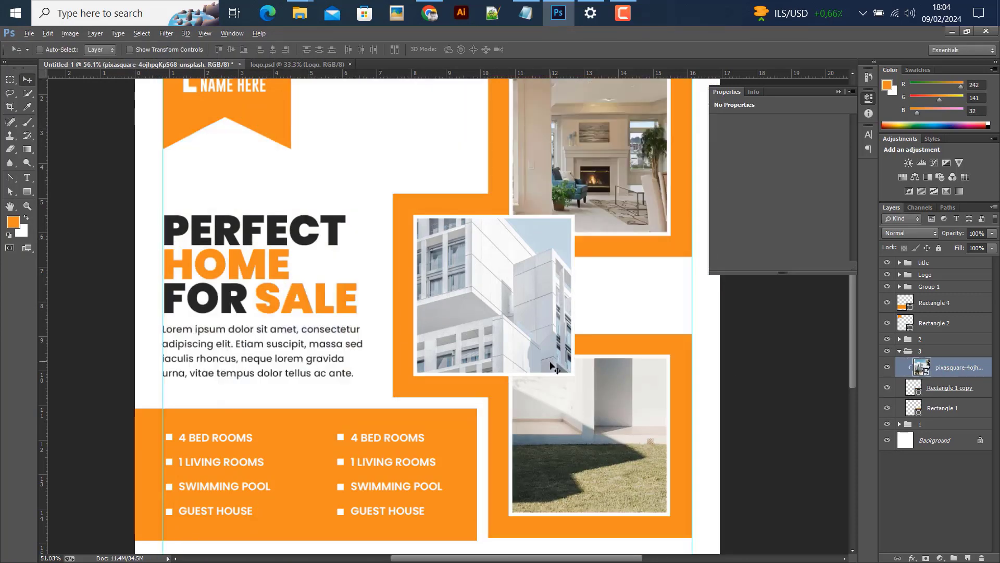
pyautogui.hotkey('ctrl', '0')
pyautogui.hotkey('ctrl', '-')
pyautogui.moveTo(578, 441); pyautogui.dragTo(605, 442)
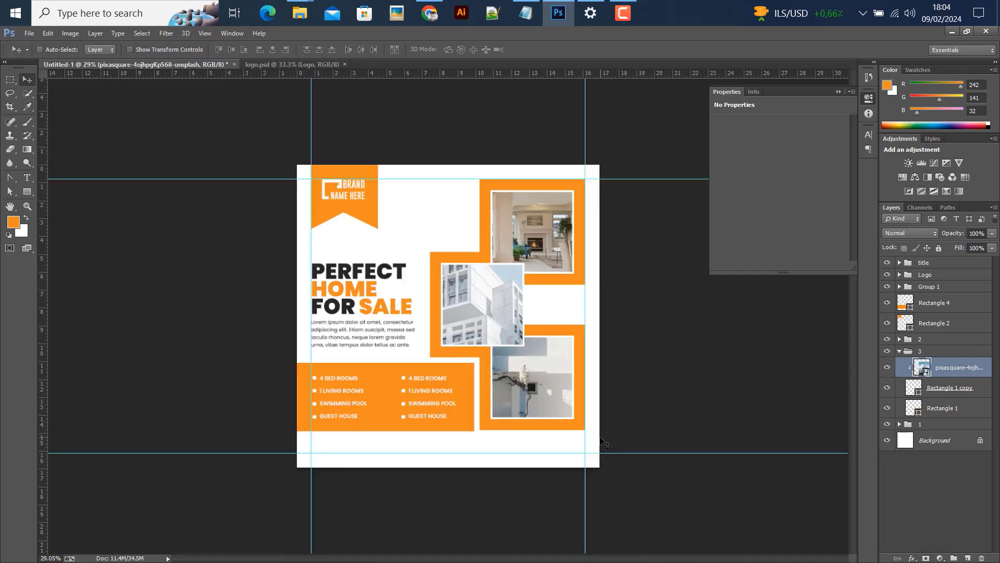
# Scale the house photo to 7% and position the house within the bottom placeholder, collapsing group 3 when done.
pyautogui.hotkey('ctrl', 't')
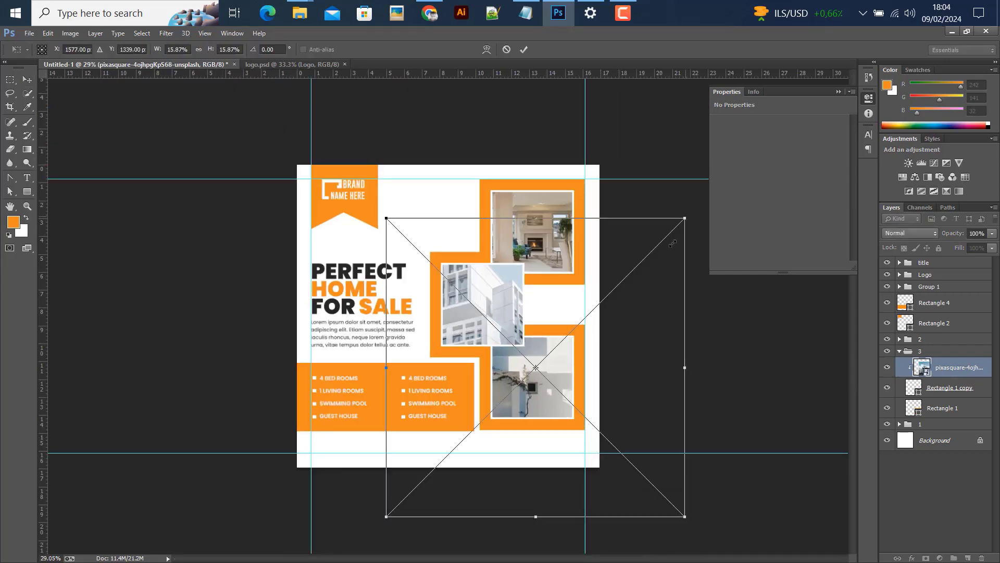
pyautogui.moveTo(689, 223); pyautogui.dragTo(632, 302)
pyautogui.moveTo(532, 396); pyautogui.dragTo(547, 408)
pyautogui.moveTo(636, 296); pyautogui.dragTo(618, 313)
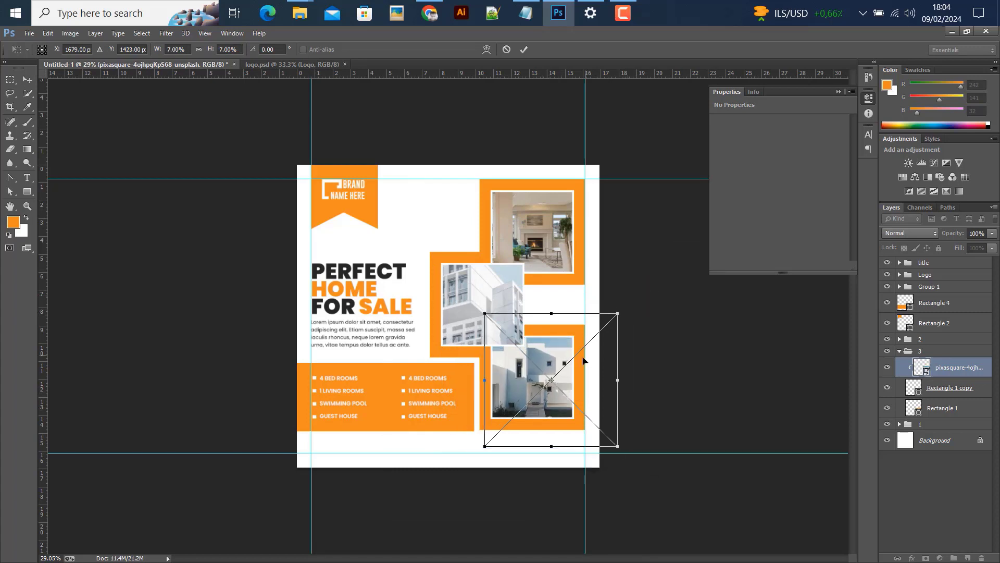
pyautogui.moveTo(586, 361); pyautogui.dragTo(576, 365)
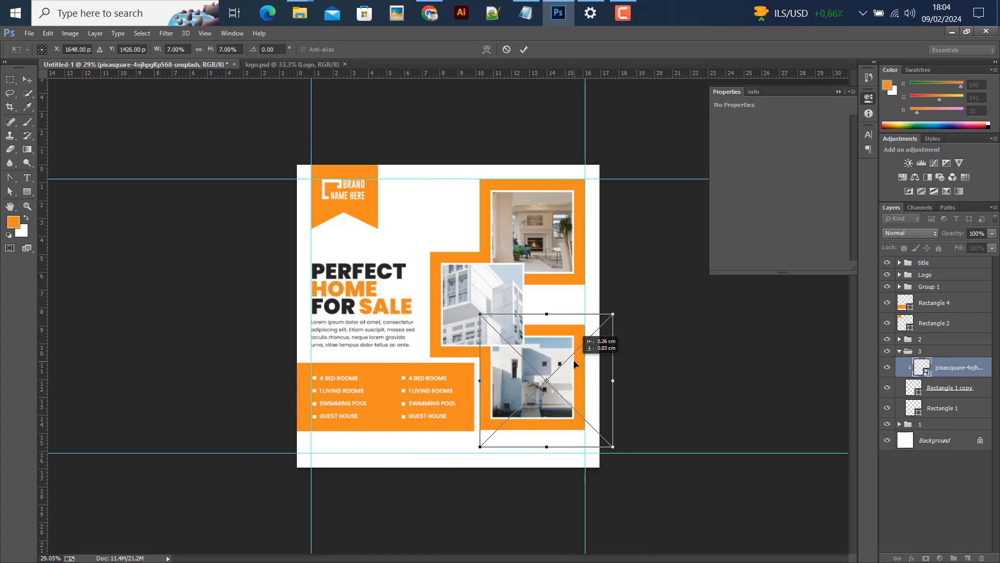
pyautogui.click(528, 49)
pyautogui.scroll(2, 453, 323)
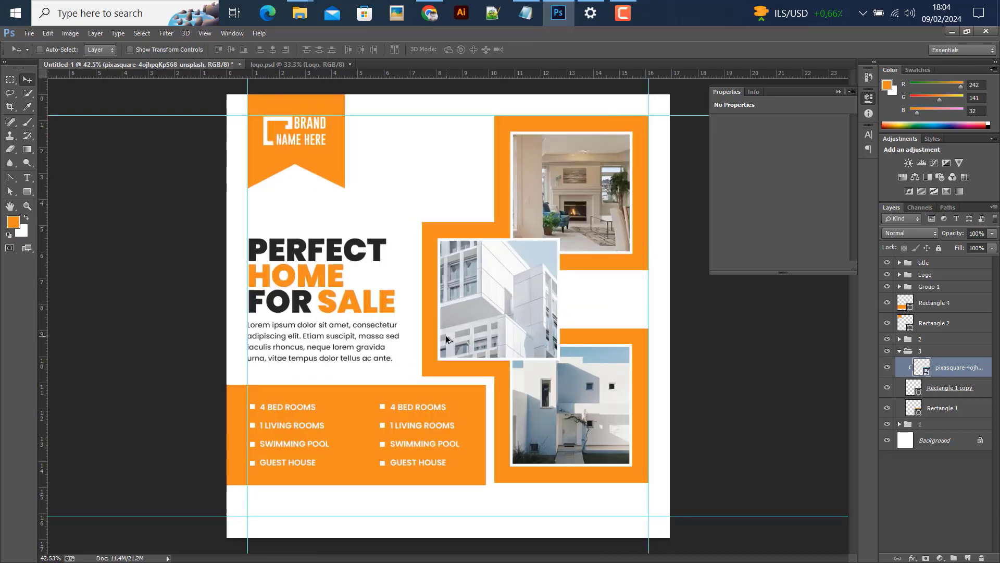
pyautogui.click(901, 352)
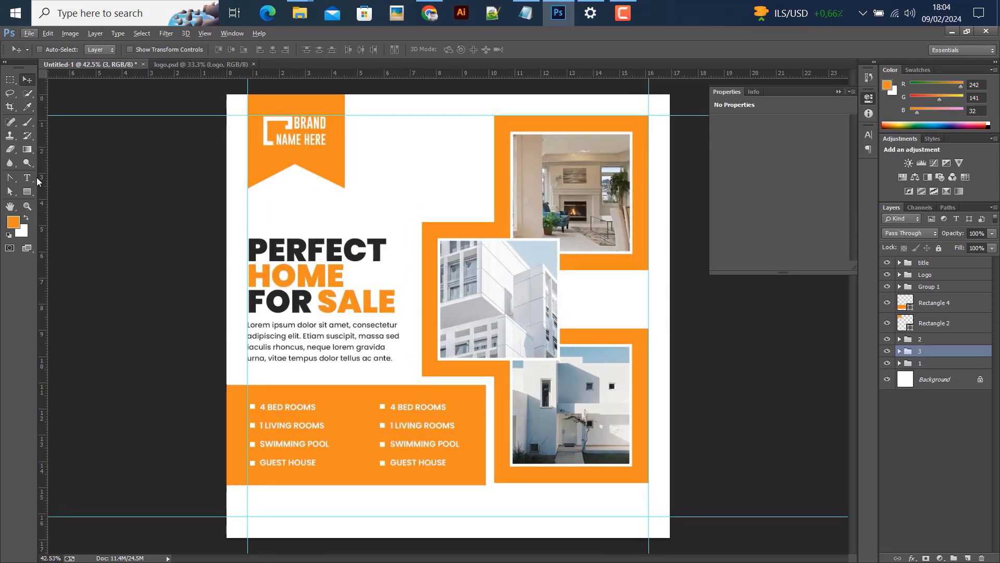
# Draw an orange rectangle about 300 x 469 px in the empty corner above the middle photo frame, beside the upper frame.
pyautogui.click(27, 190)
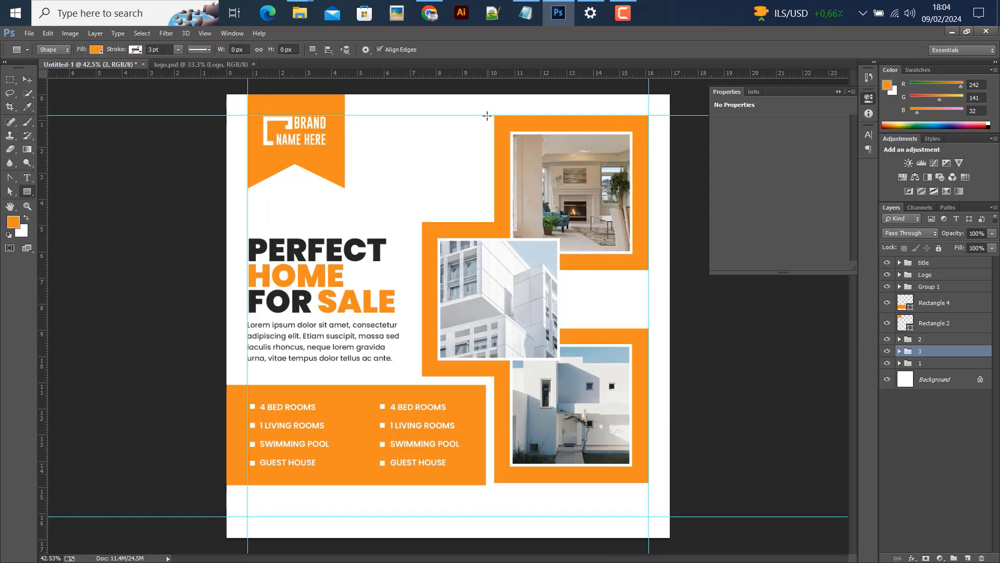
pyautogui.moveTo(488, 115); pyautogui.dragTo(422, 219)
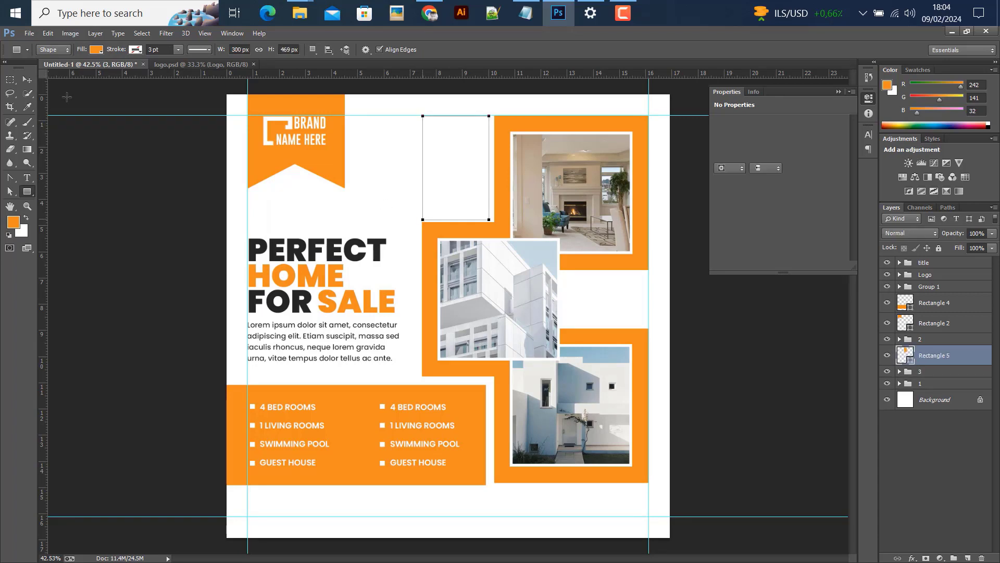
pyautogui.click(27, 79)
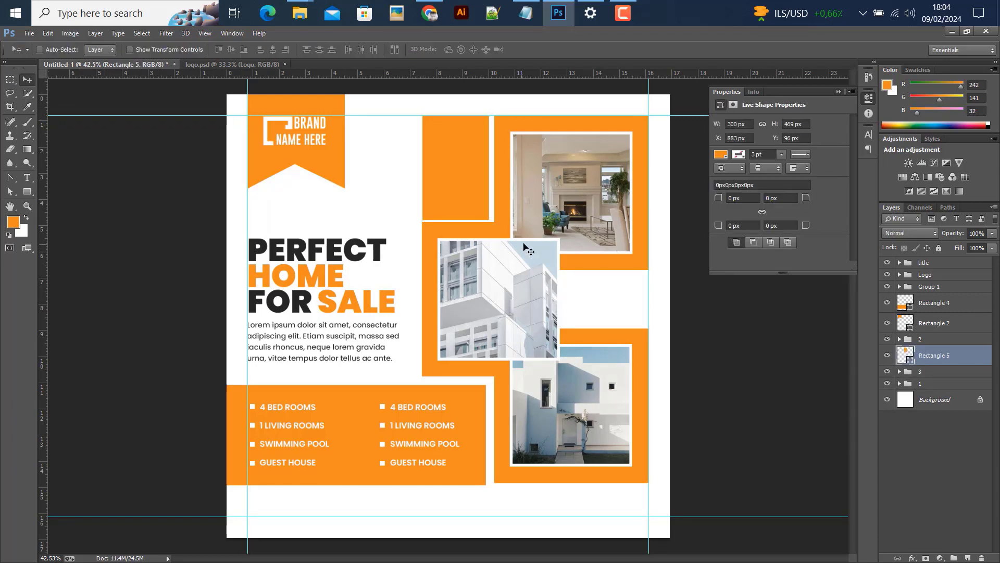
# Resize the new rectangle to 304 x 460 px so its gaps to the neighbouring orange frames are even.
pyautogui.scroll(3, 500, 219)
pyautogui.scroll(2, 411, 217)
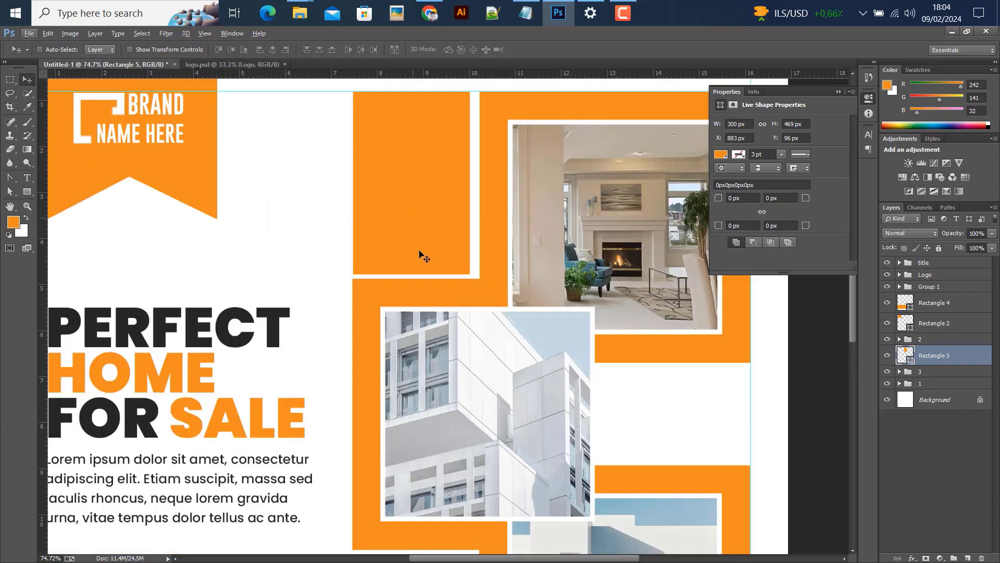
pyautogui.hotkey('ctrl', 't')
pyautogui.moveTo(414, 276); pyautogui.dragTo(414, 273)
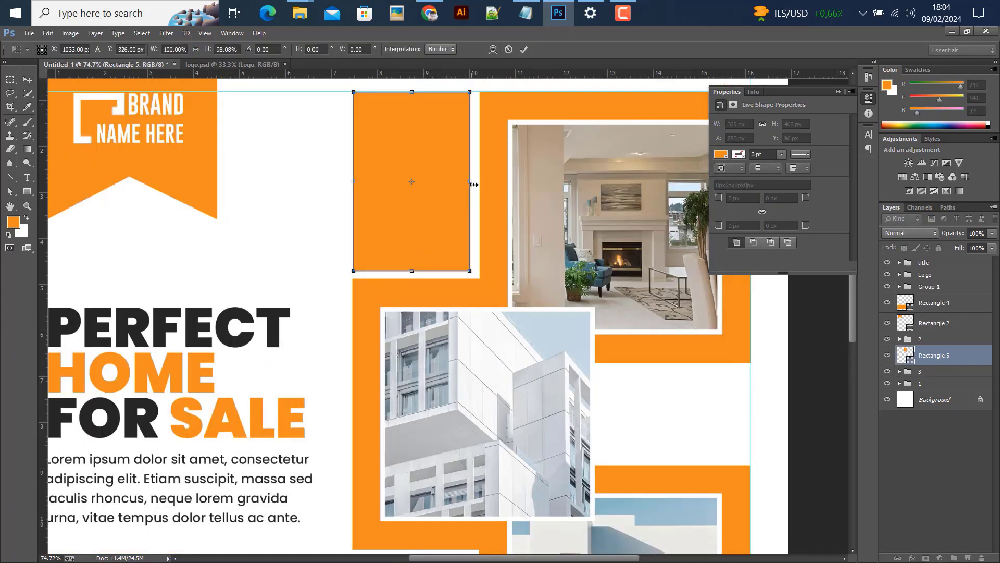
pyautogui.moveTo(473, 185); pyautogui.dragTo(468, 165)
pyautogui.scroll(3, 475, 196)
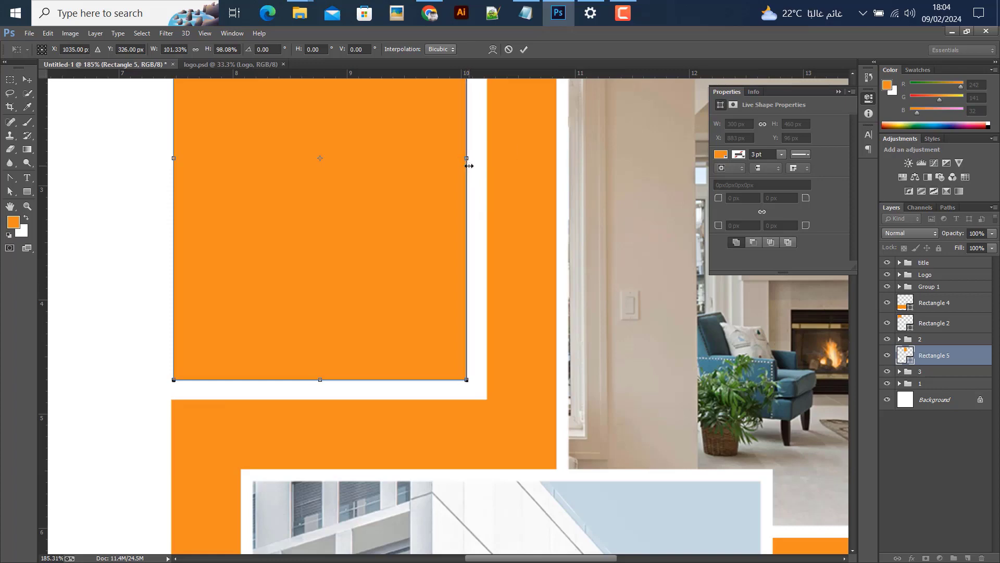
pyautogui.click(524, 49)
# Fill the new rectangle with the dark gray #252525 sampled from the headline's black lettering.
pyautogui.scroll(-4, 451, 208)
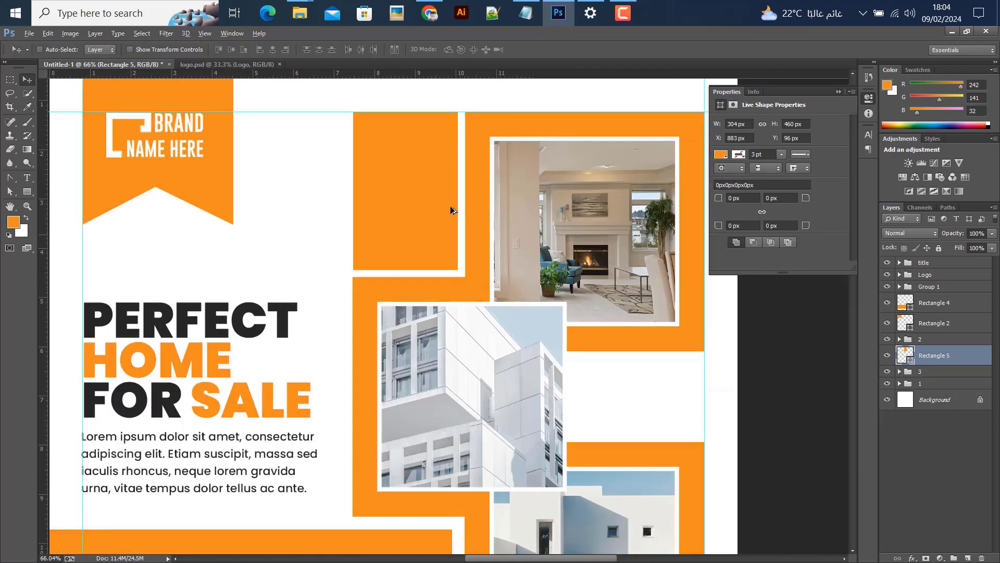
pyautogui.scroll(-1, 450, 205)
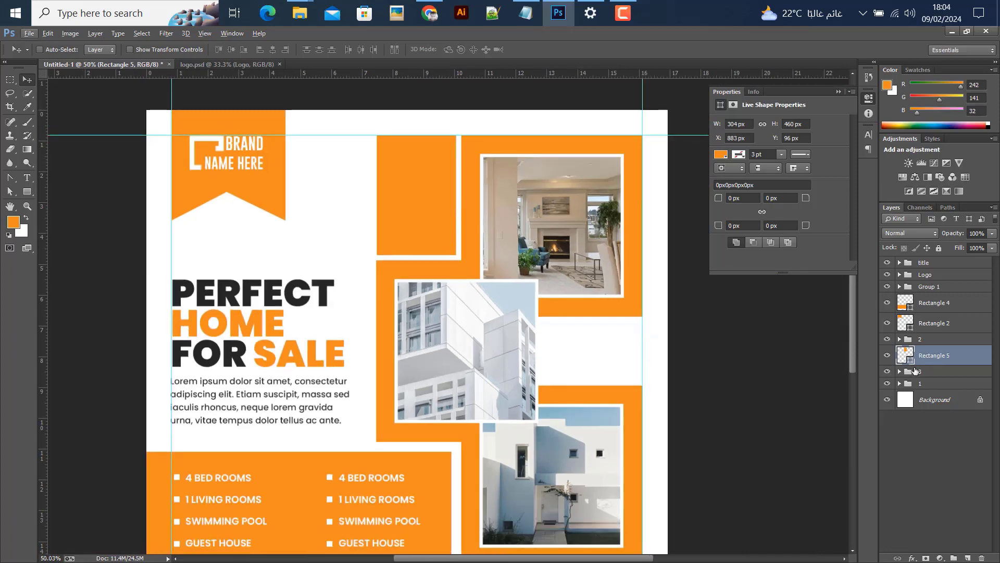
pyautogui.doubleClick(909, 358)
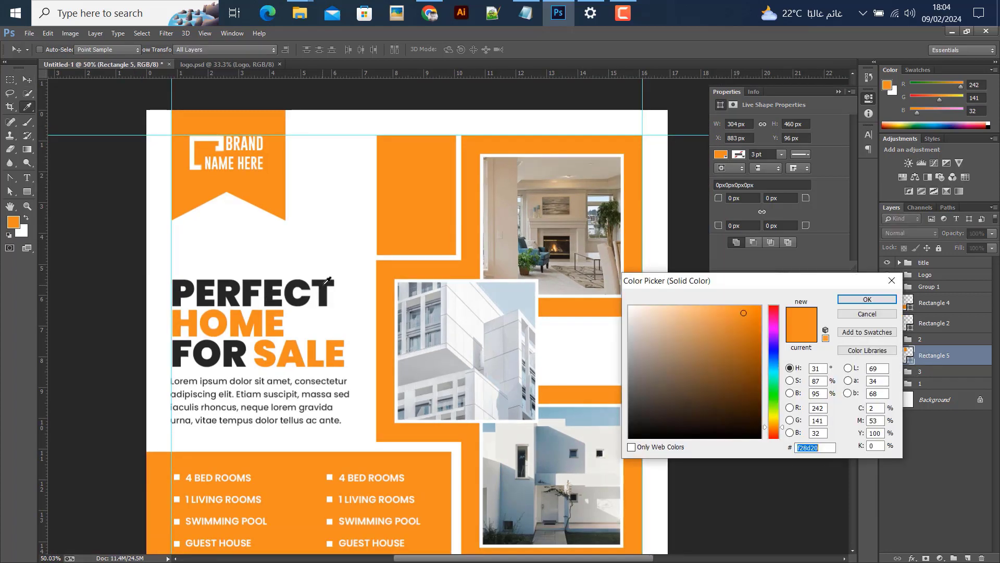
pyautogui.click(324, 286)
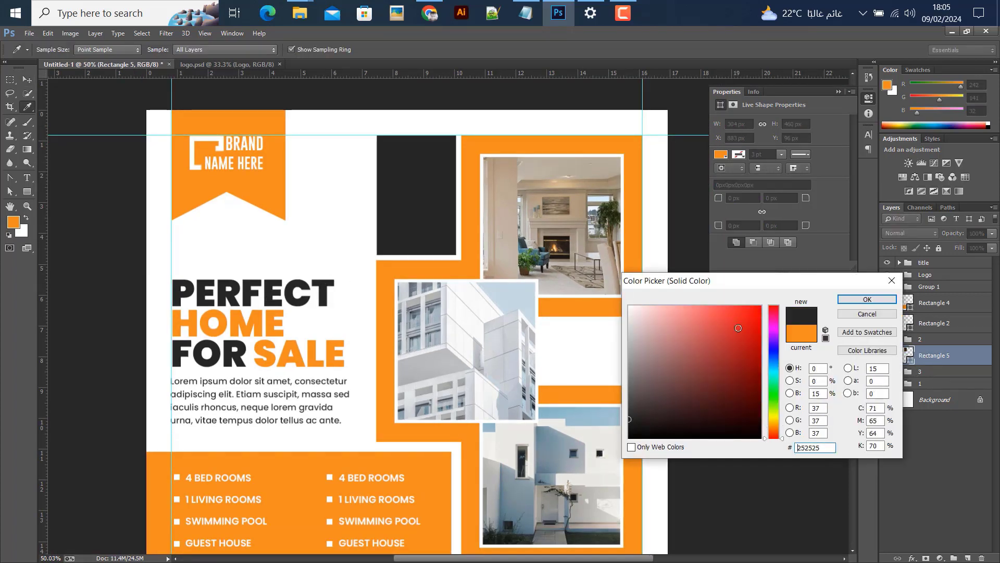
pyautogui.click(867, 300)
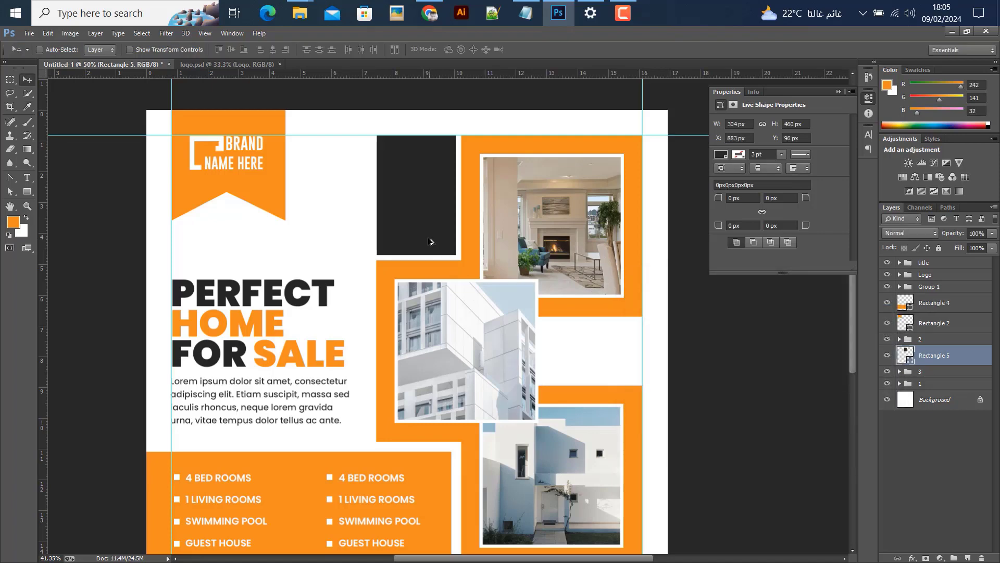
# Add the white two-line text "30% OFFER" on the dark rectangle, enlarged to about 13.69 pt.
pyautogui.scroll(-2, 429, 242)
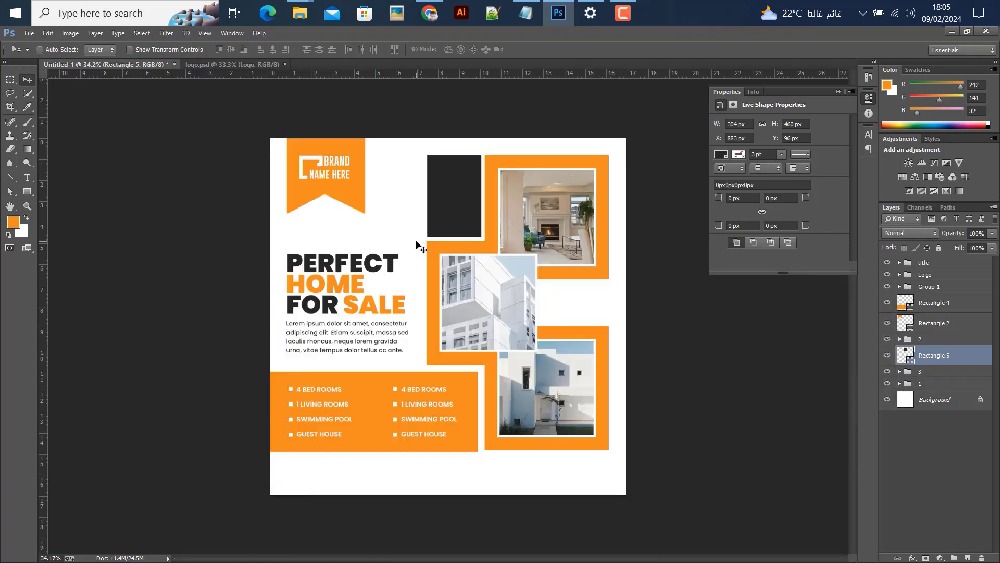
pyautogui.scroll(1, 485, 154)
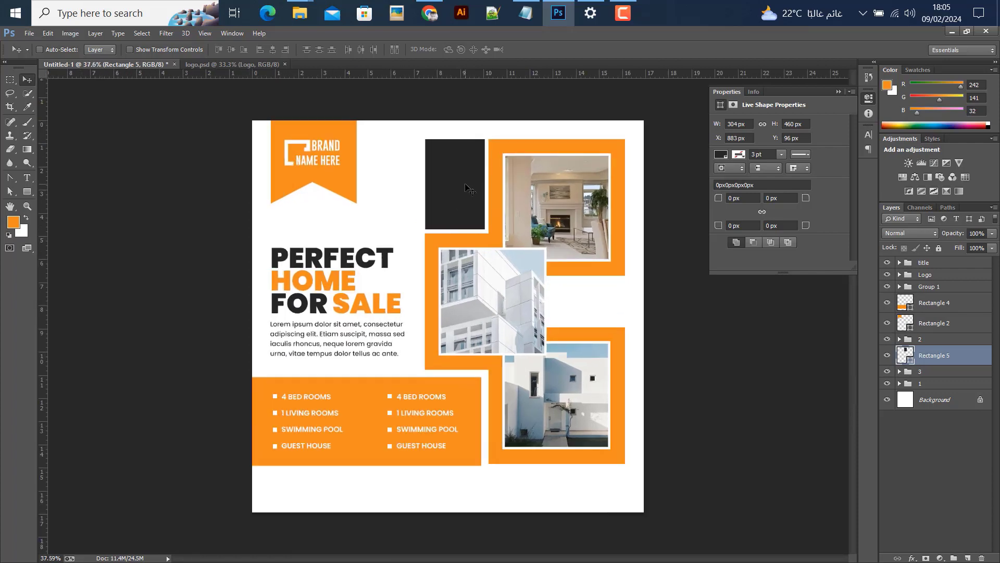
pyautogui.scroll(3, 477, 199)
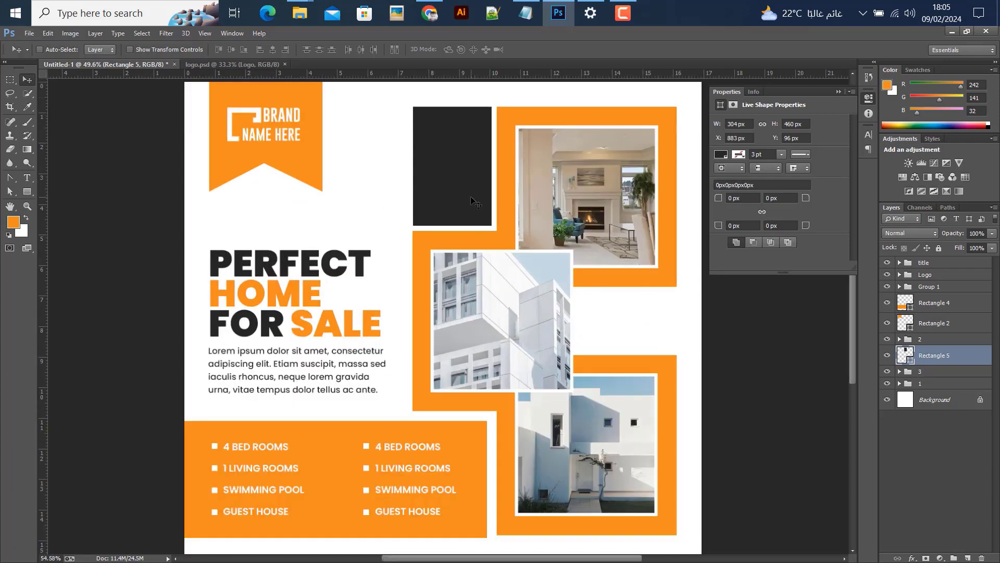
pyautogui.click(27, 177)
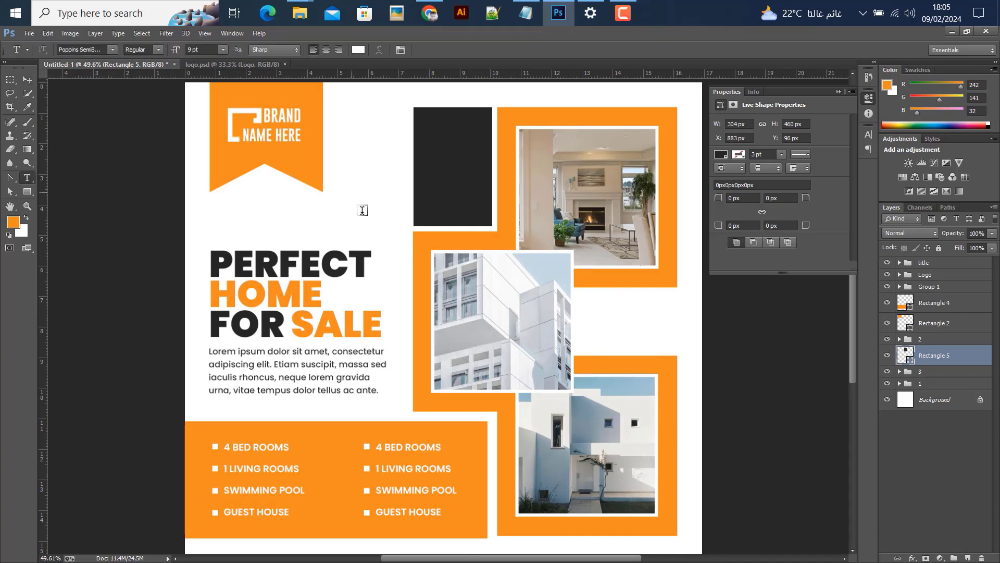
pyautogui.click(362, 210)
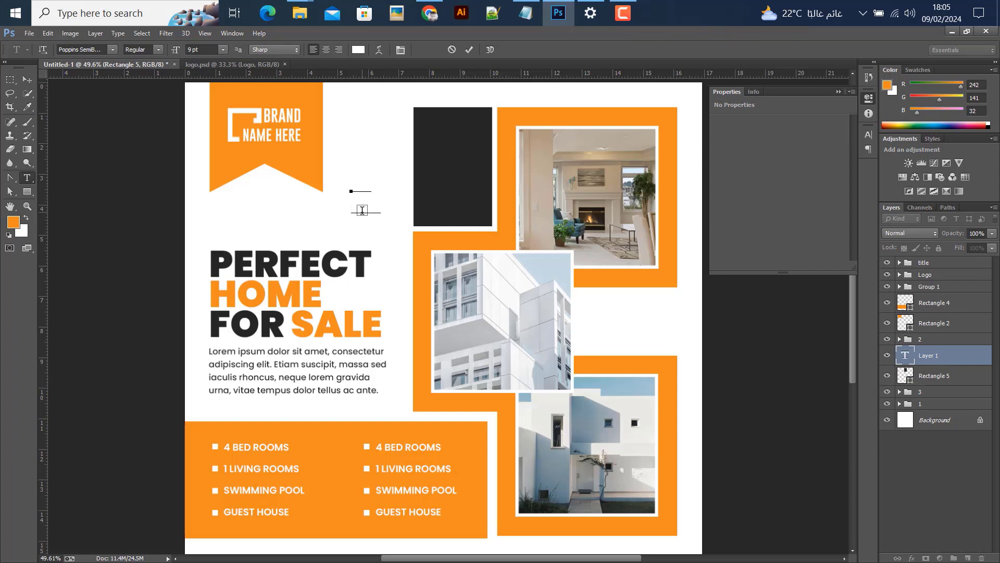
pyautogui.click(27, 80)
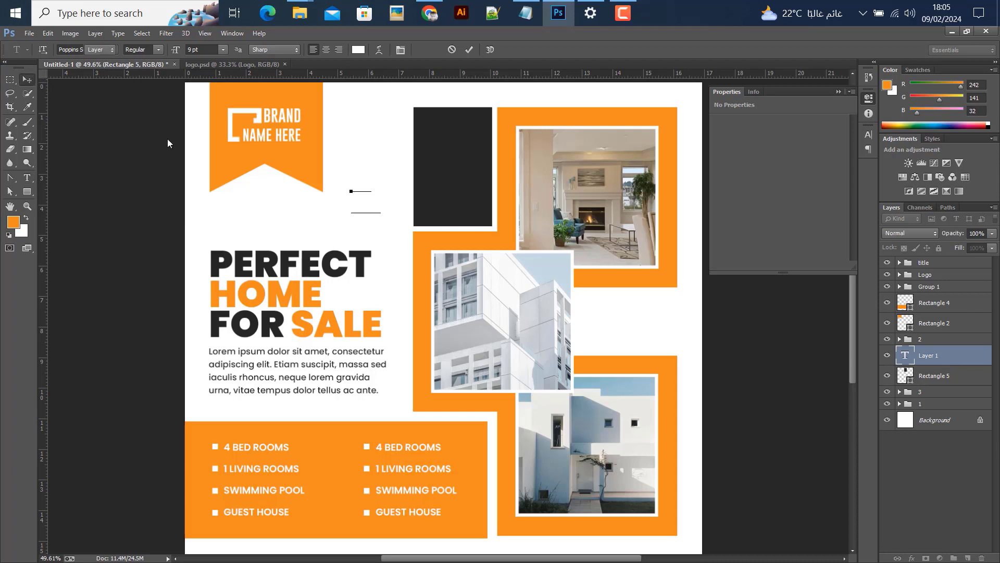
pyautogui.moveTo(408, 211); pyautogui.dragTo(476, 207)
pyautogui.hotkey('ctrl', 't')
pyautogui.click(524, 50)
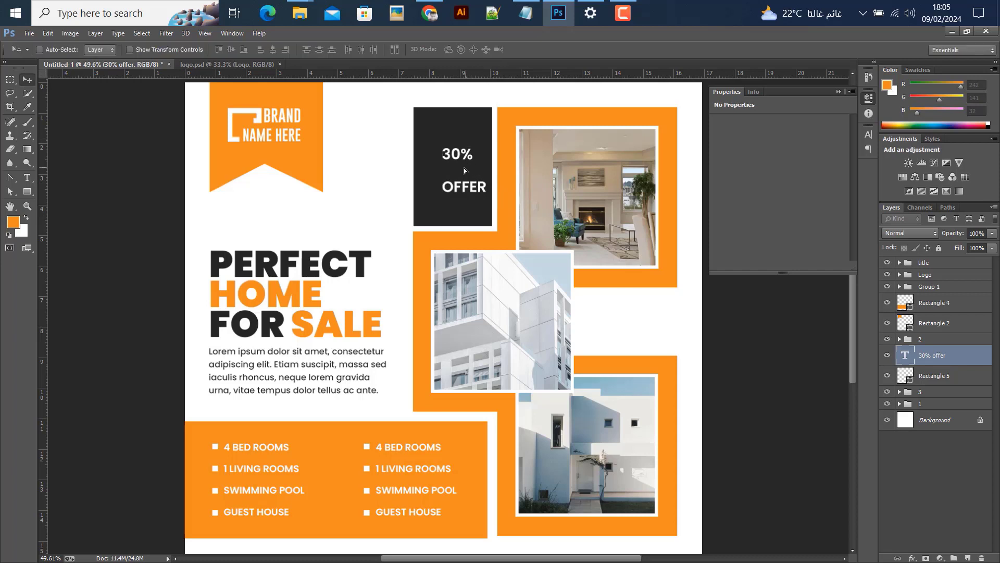
# Set the "30% OFFER" text to Poppins ExtraBold with 12 pt leading.
pyautogui.doubleClick(448, 165)
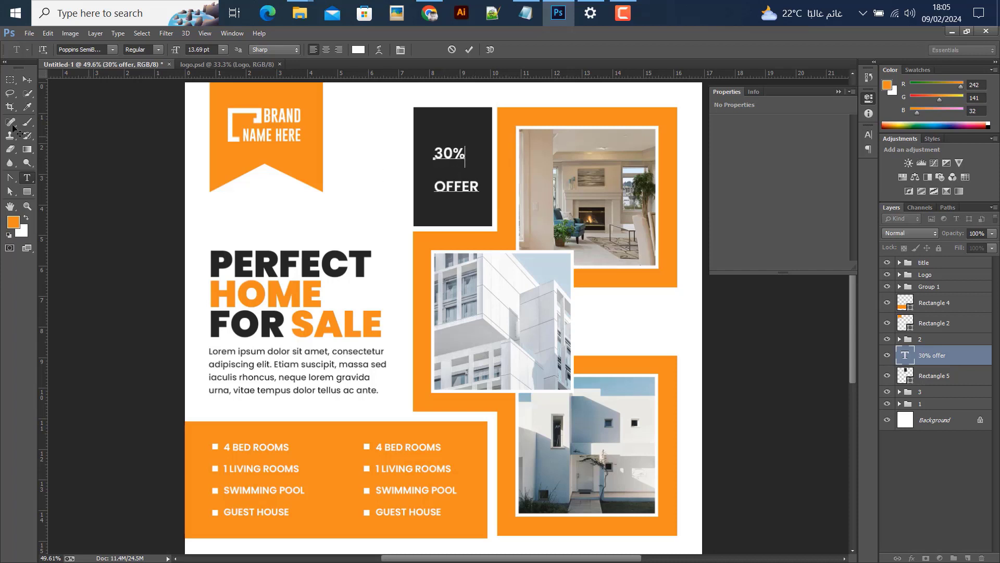
pyautogui.click(869, 134)
pyautogui.click(793, 140)
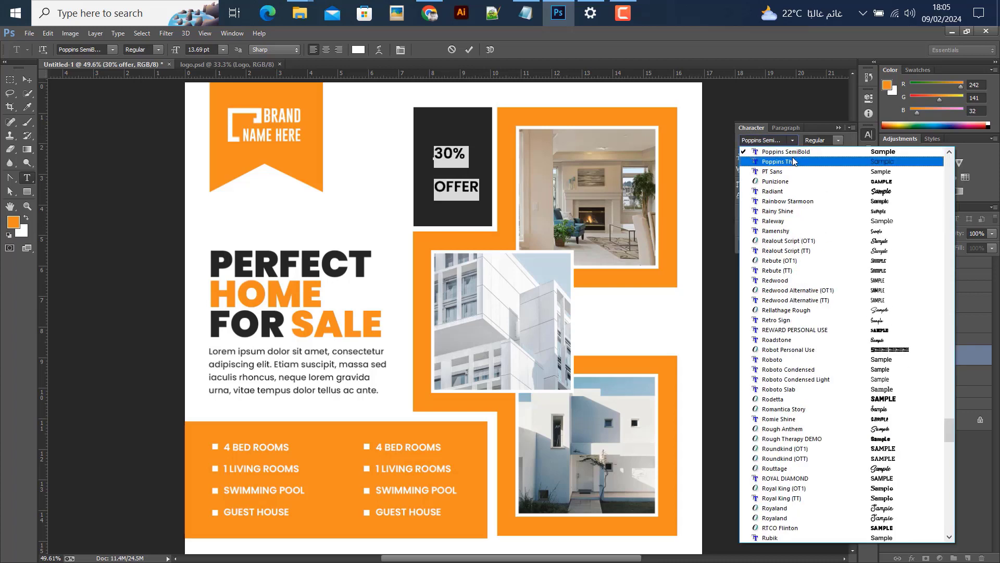
pyautogui.click(771, 197)
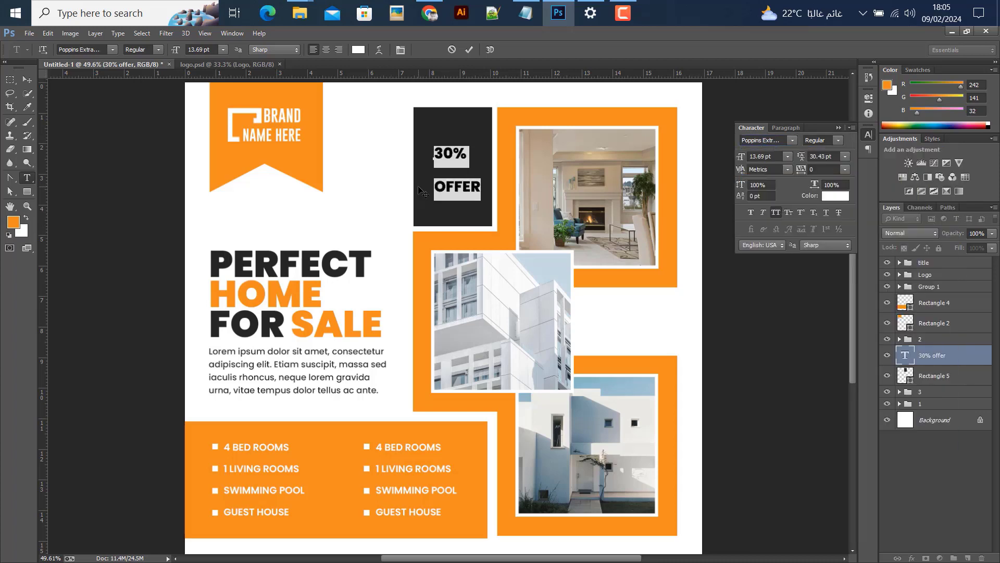
pyautogui.click(844, 157)
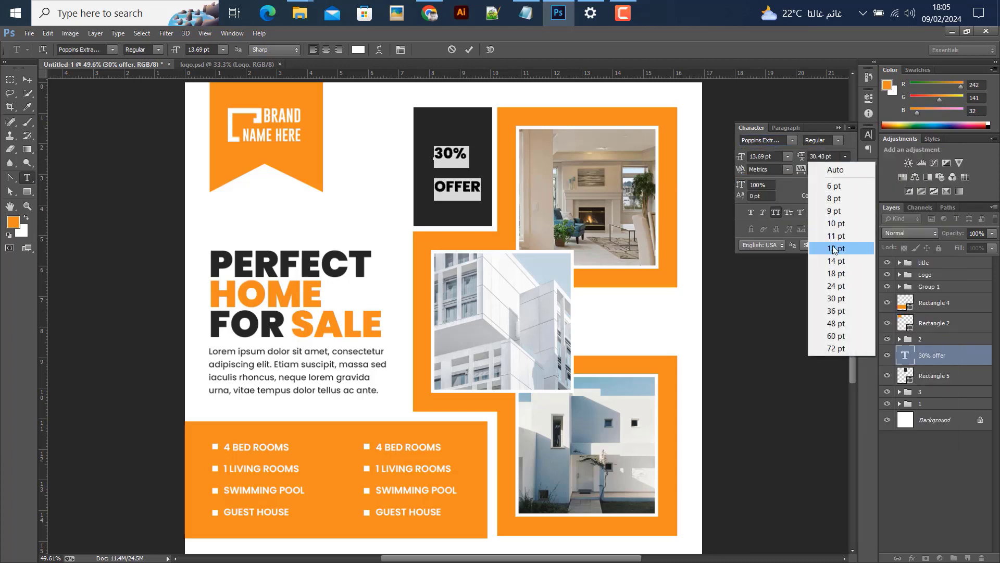
pyautogui.click(836, 249)
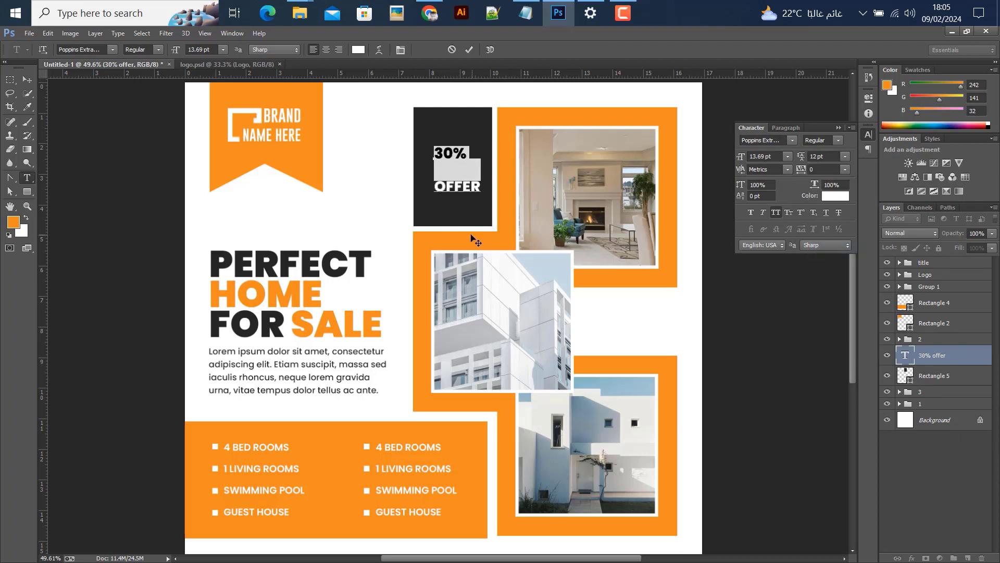
# Move the "30% OFFER" text down to the vertical middle of the dark rectangle.
pyautogui.click(27, 79)
pyautogui.moveTo(460, 161); pyautogui.dragTo(453, 212)
pyautogui.scroll(-2, 458, 174)
pyautogui.hotkey('ctrl', 'z')
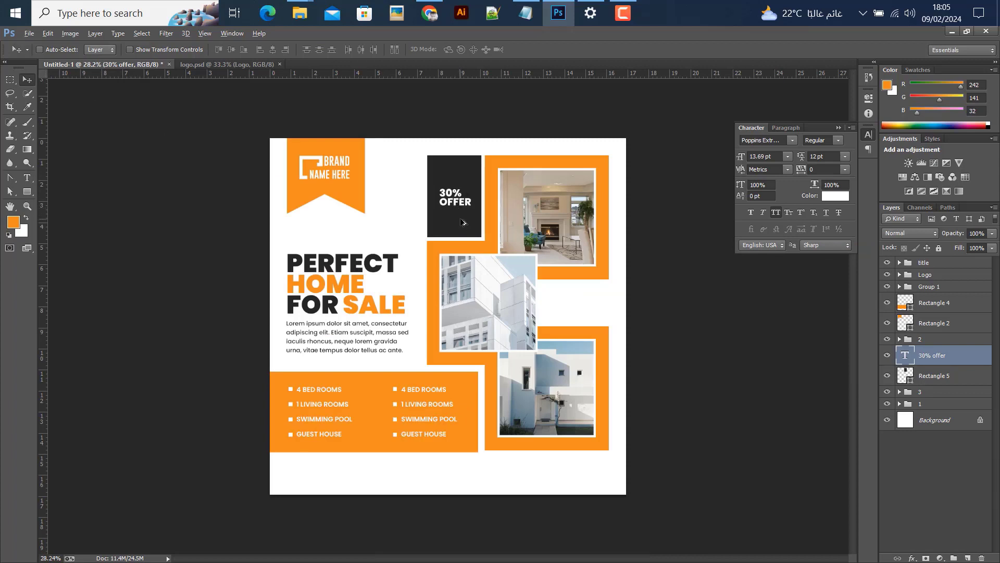
pyautogui.scroll(1, 462, 223)
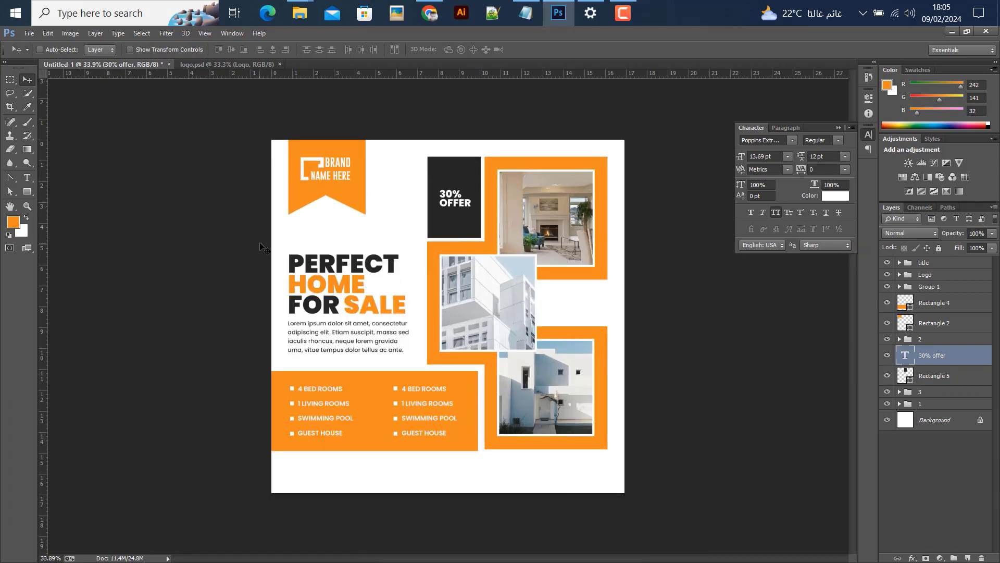
# Show the guides and add the 9 pt website line "ww.urwebsite.com" in the white strip below the orange feature box.
pyautogui.hotkey('ctrl', ';')
pyautogui.click(27, 178)
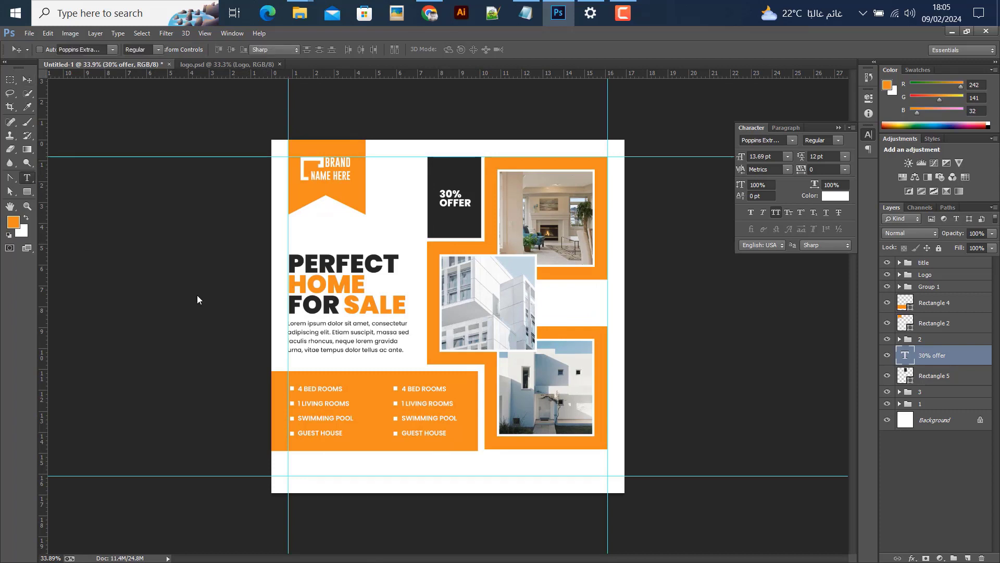
pyautogui.click(392, 466)
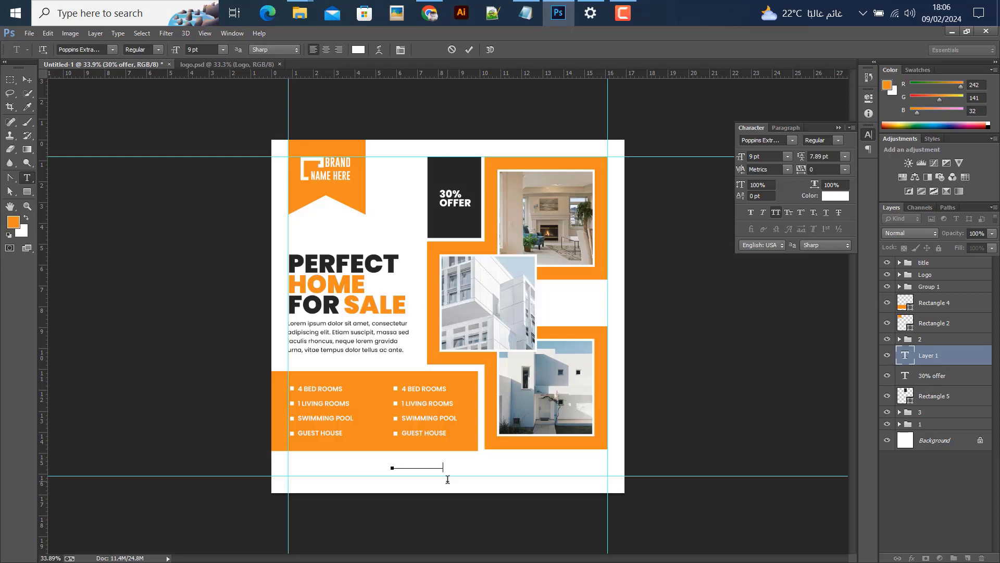
pyautogui.hotkey('ctrl', 'Return')
# Color the website line with the dark gray sampled from the 30% offer rectangle.
pyautogui.click(828, 201)
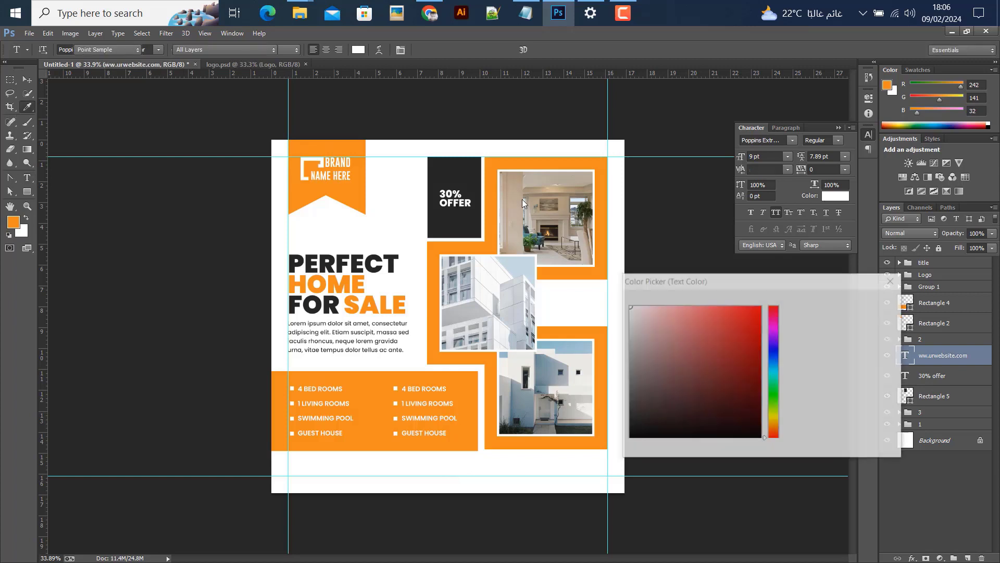
pyautogui.click(458, 219)
pyautogui.click(867, 300)
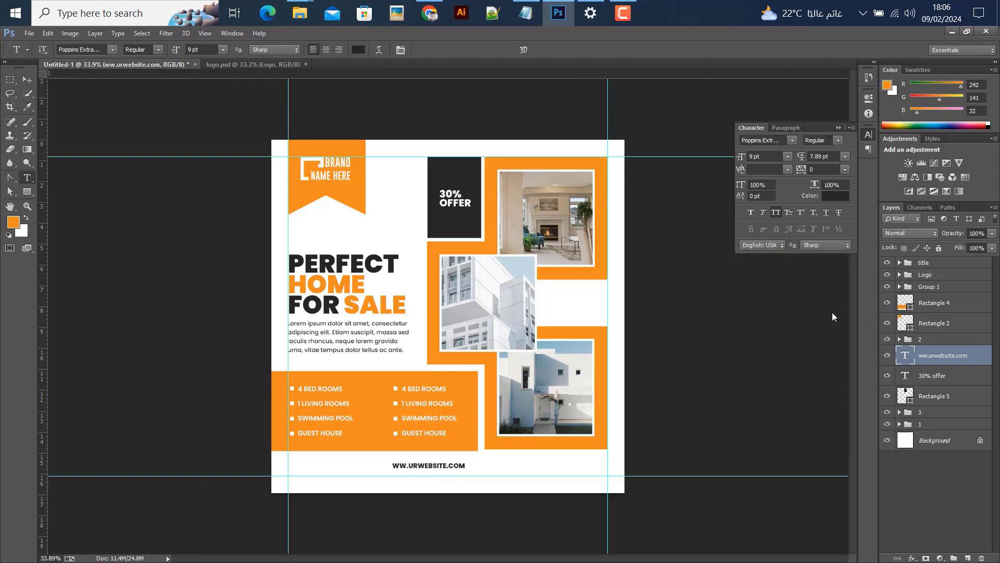
# Center the website line horizontally on the canvas and nudge it down onto the lower margin guide.
pyautogui.click(26, 80)
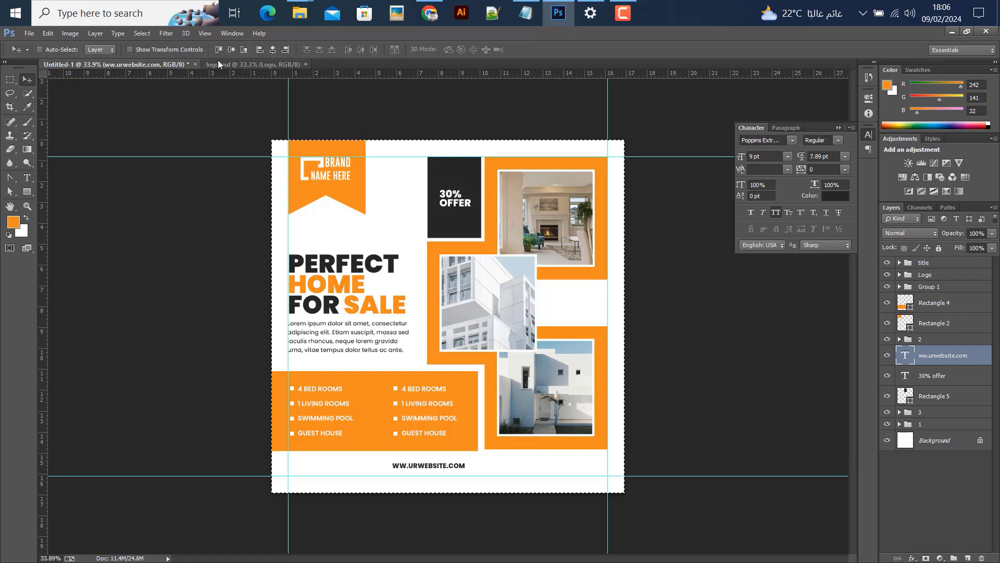
pyautogui.click(273, 49)
pyautogui.hotkey('ctrl', 'd')
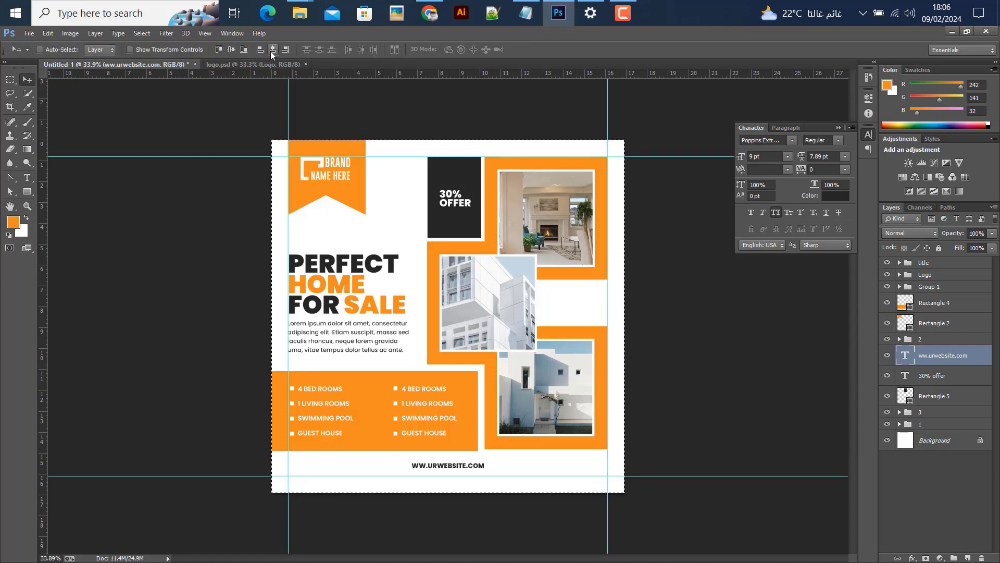
pyautogui.hotkey('shift', 'Down')
pyautogui.hotkey('shift', 'Down')
pyautogui.hotkey('shift', 'Down')
pyautogui.hotkey('shift', 'Down')
pyautogui.hotkey('shift', 'Down')
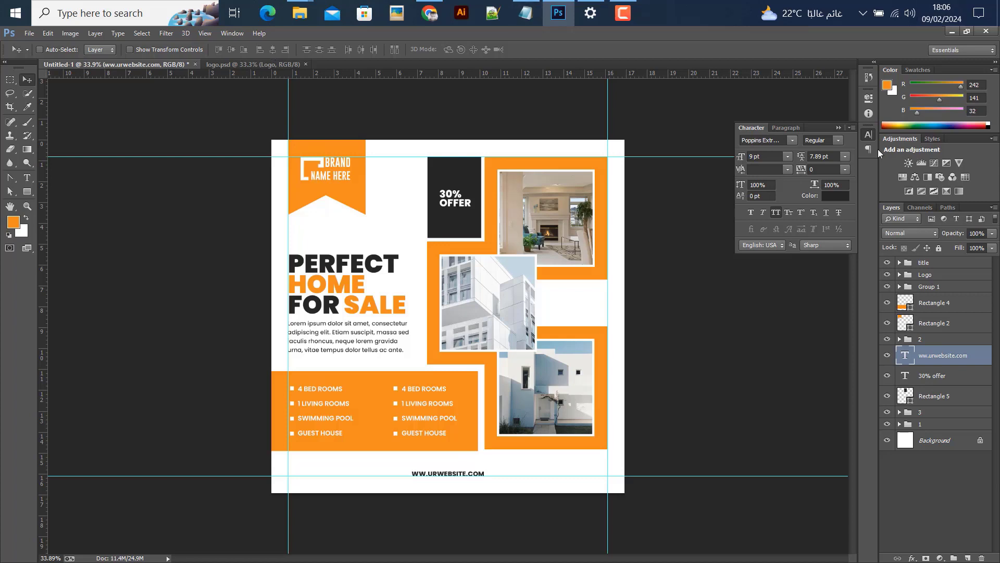
pyautogui.click(27, 178)
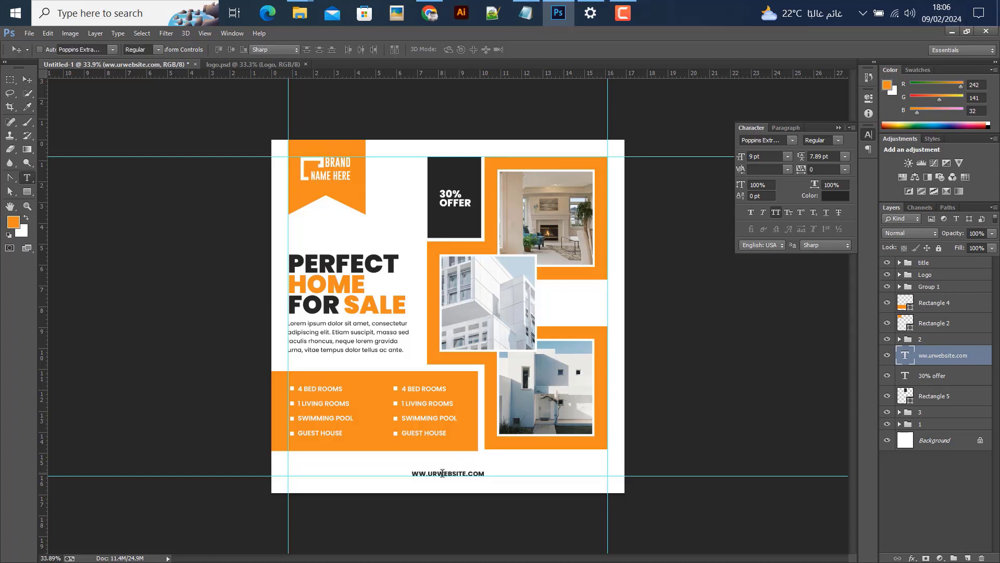
pyautogui.click(425, 472)
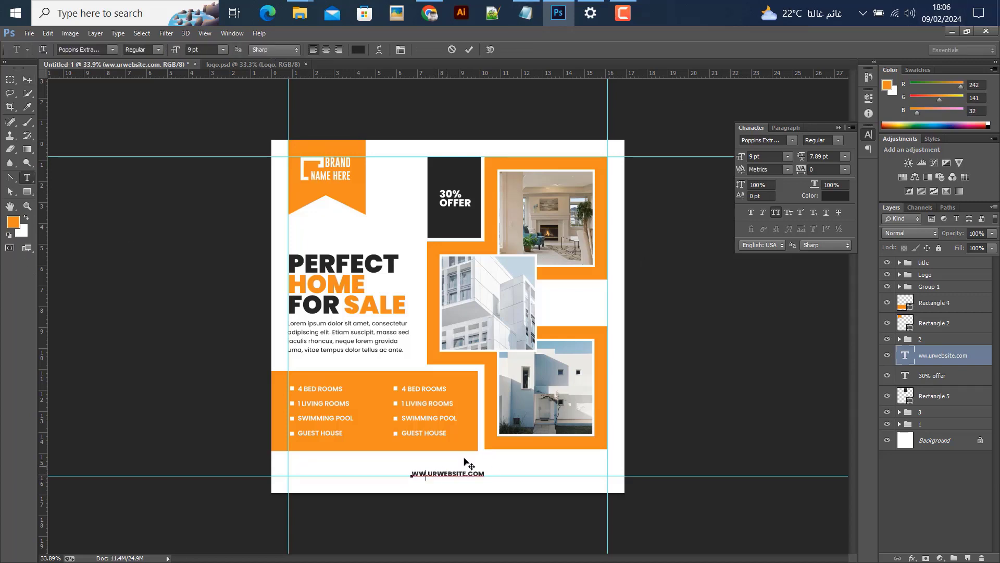
pyautogui.write('w')
pyautogui.click(26, 81)
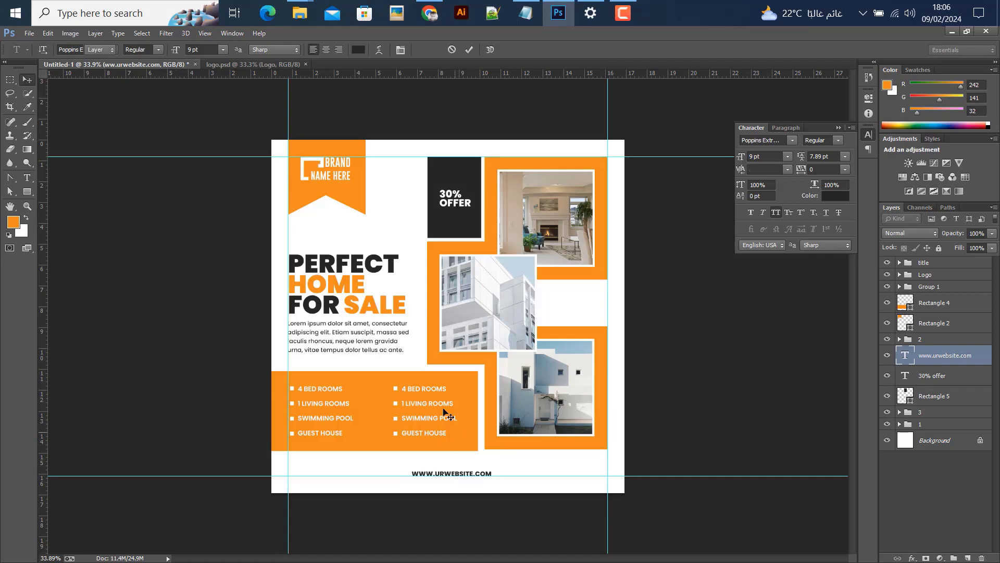
pyautogui.hotkey('ctrl', 'a')
pyautogui.click(272, 49)
pyautogui.hotkey('ctrl', 'd')
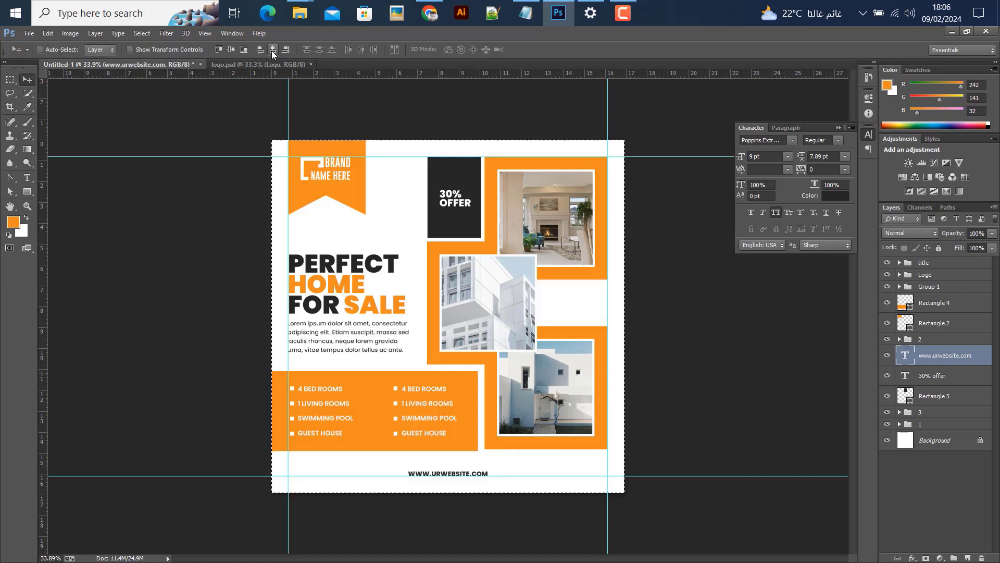
# Set the website line's tracking to 200 and recenter it horizontally on the canvas.
pyautogui.click(845, 169)
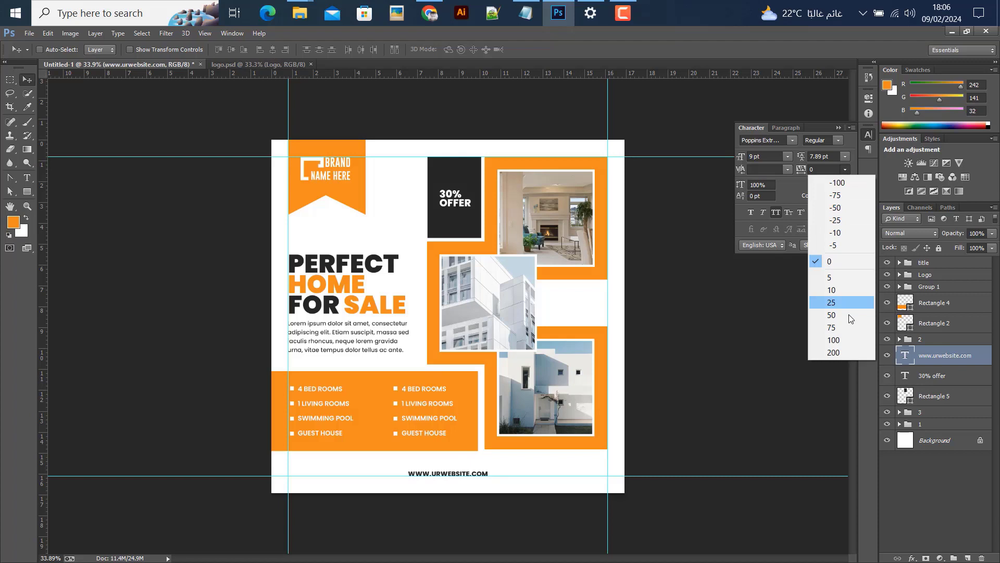
pyautogui.click(840, 351)
pyautogui.hotkey('ctrl', 'a')
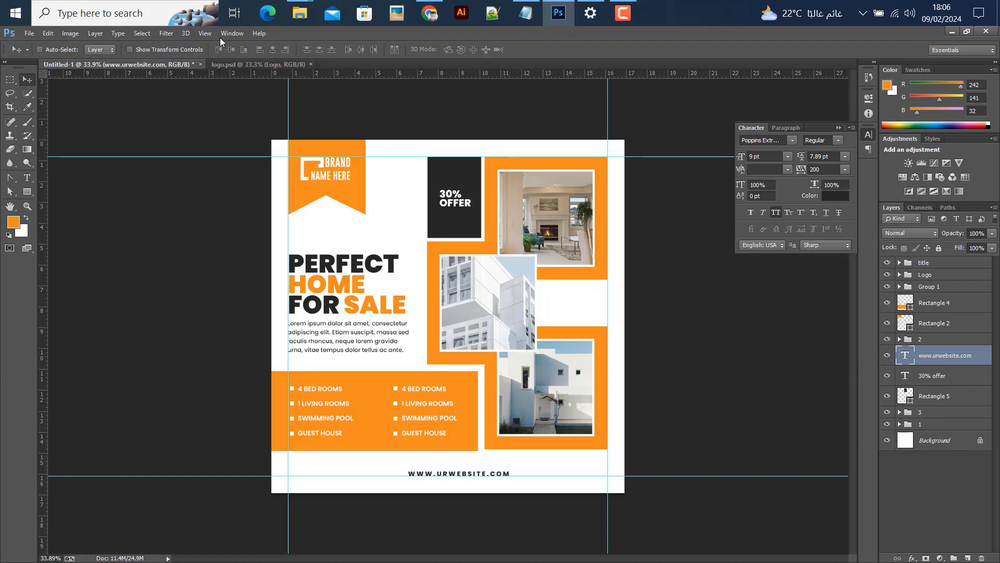
pyautogui.click(272, 49)
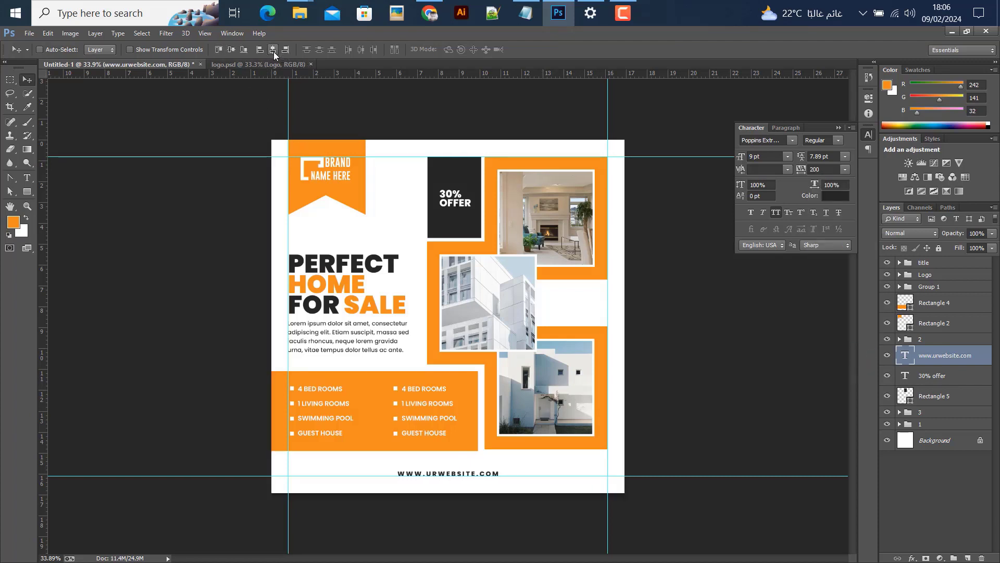
pyautogui.hotkey('ctrl', 'd')
# Hide the guides and review the layout of the whole post.
pyautogui.hotkey('ctrl', 'h')
pyautogui.scroll(1, 458, 476)
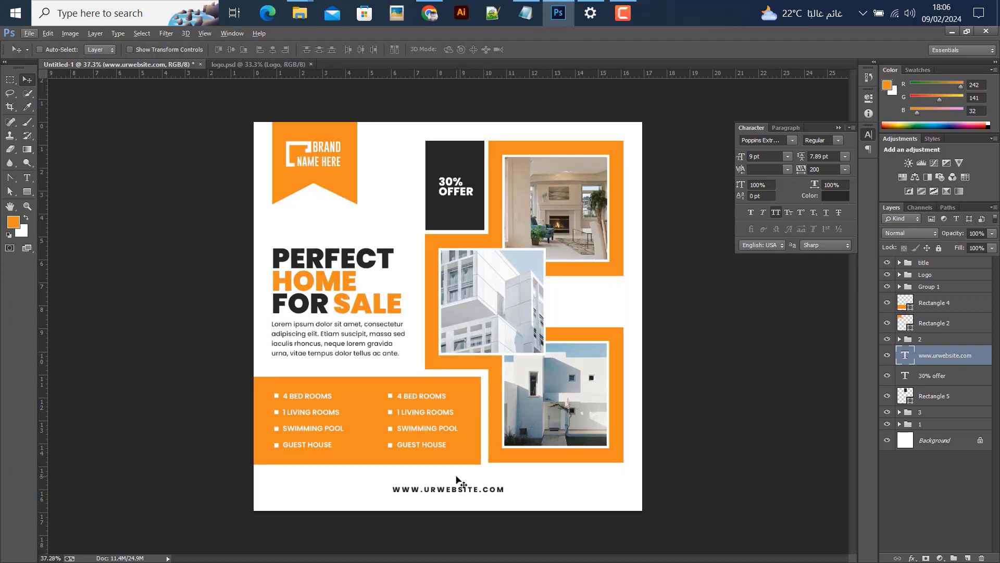
pyautogui.scroll(1, 458, 476)
pyautogui.scroll(-2, 453, 474)
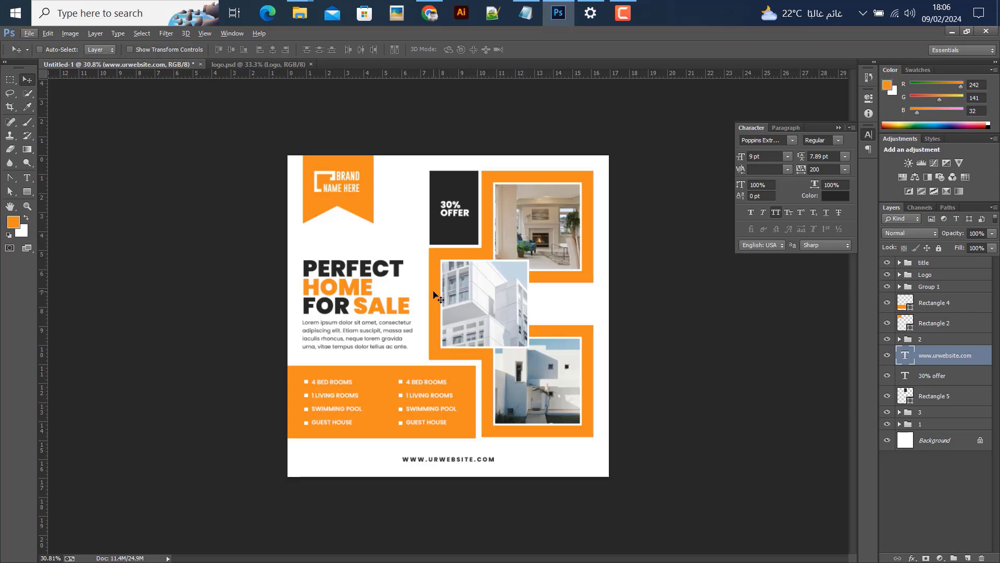
pyautogui.scroll(3, 445, 406)
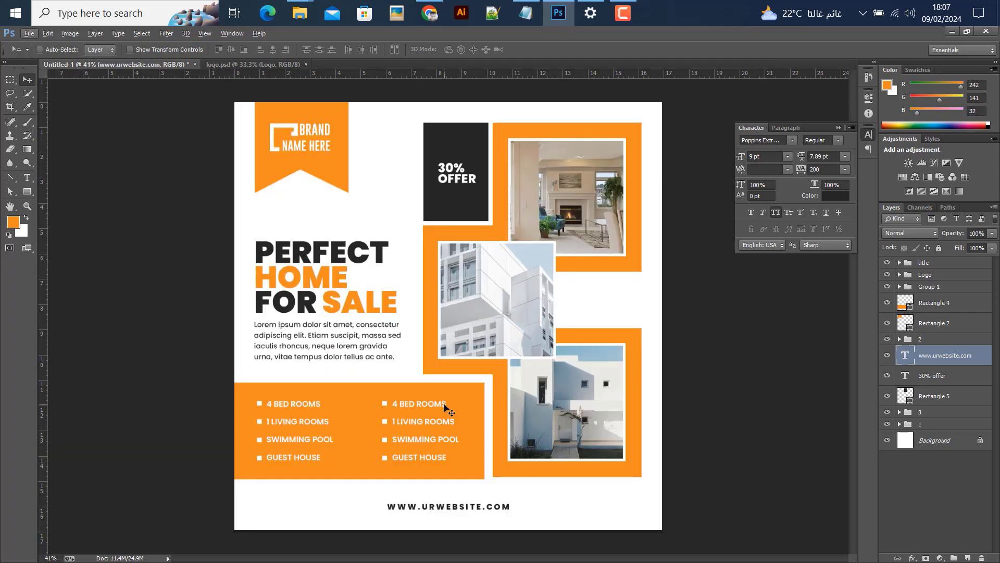
pyautogui.scroll(-1, 445, 405)
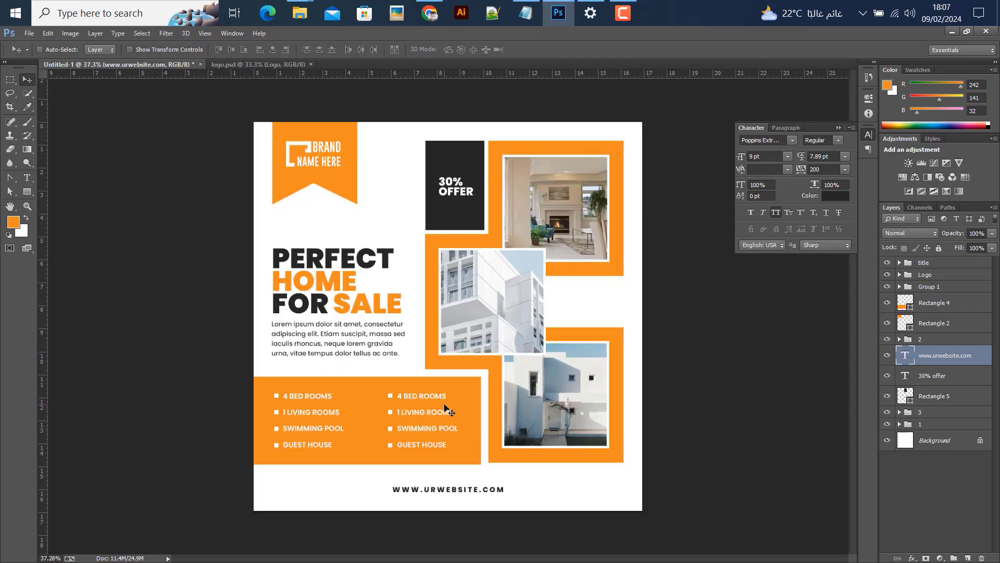